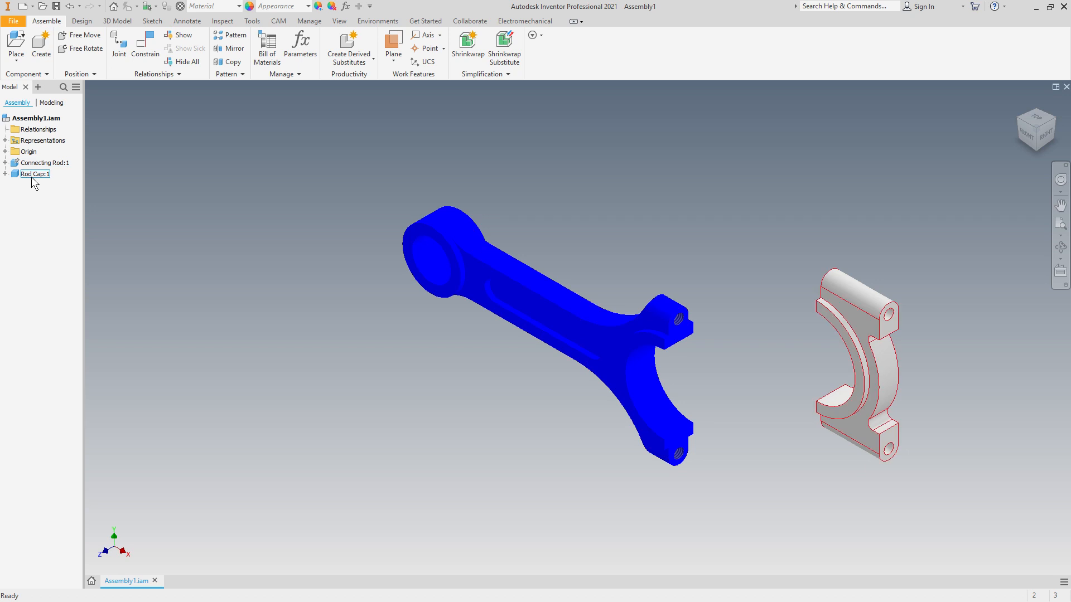
Step: Move the loose rod cap farther from the connecting rod and preview a mate between their flat joint faces without applying it
{"action": "left_click_drag", "start_coordinate": [848, 299], "coordinate": [935, 350]}
{"action": "left_click", "coordinate": [549, 320]}
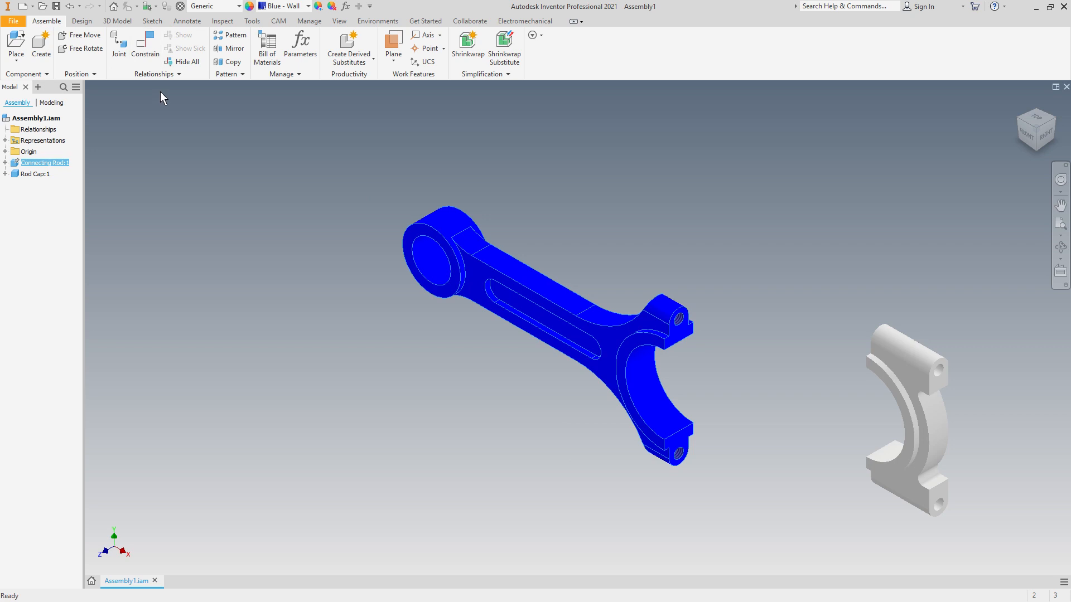
{"action": "left_click", "coordinate": [149, 53]}
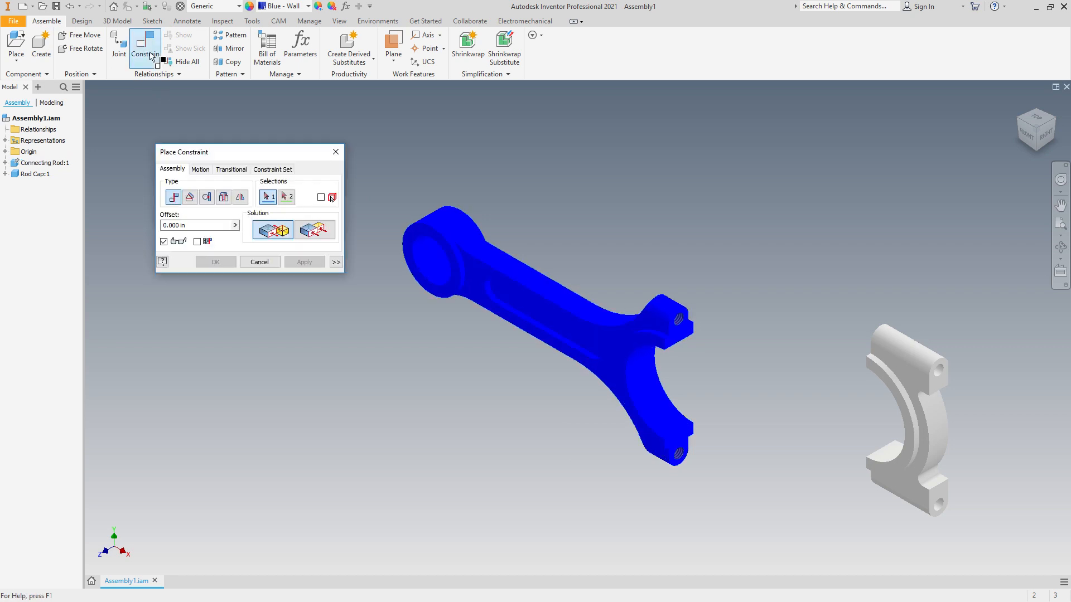
{"action": "mouse_move", "coordinate": [219, 150]}
{"action": "left_mouse_down"}
{"action": "mouse_move", "coordinate": [231, 147]}
{"action": "mouse_move", "coordinate": [212, 137]}
{"action": "left_mouse_up"}
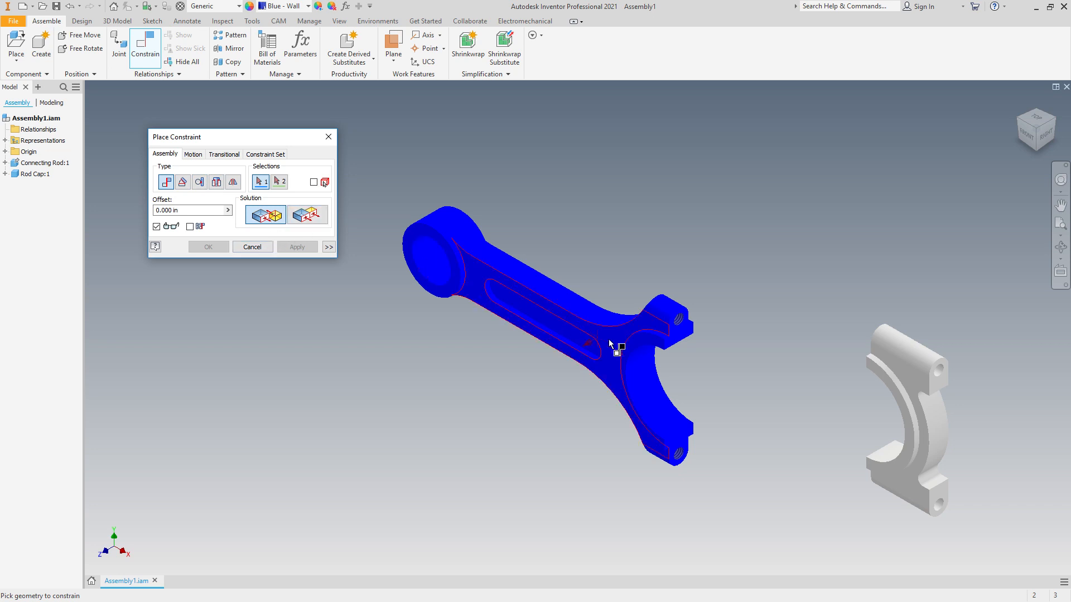
{"action": "left_click", "coordinate": [681, 336]}
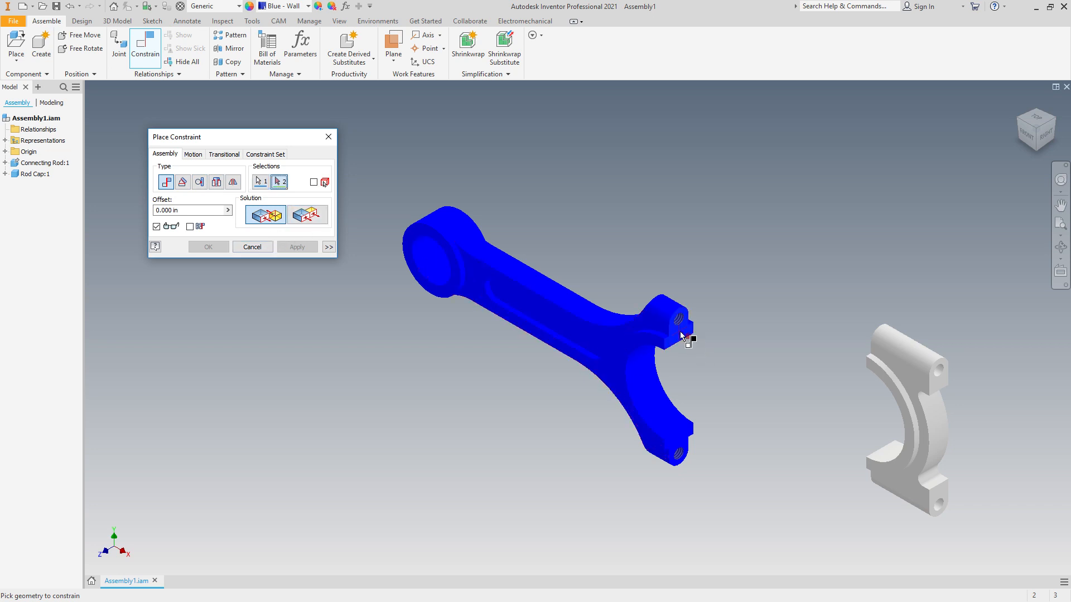
{"action": "middle_click_drag", "start_coordinate": [547, 311], "coordinate": [745, 95], "text": "shift"}
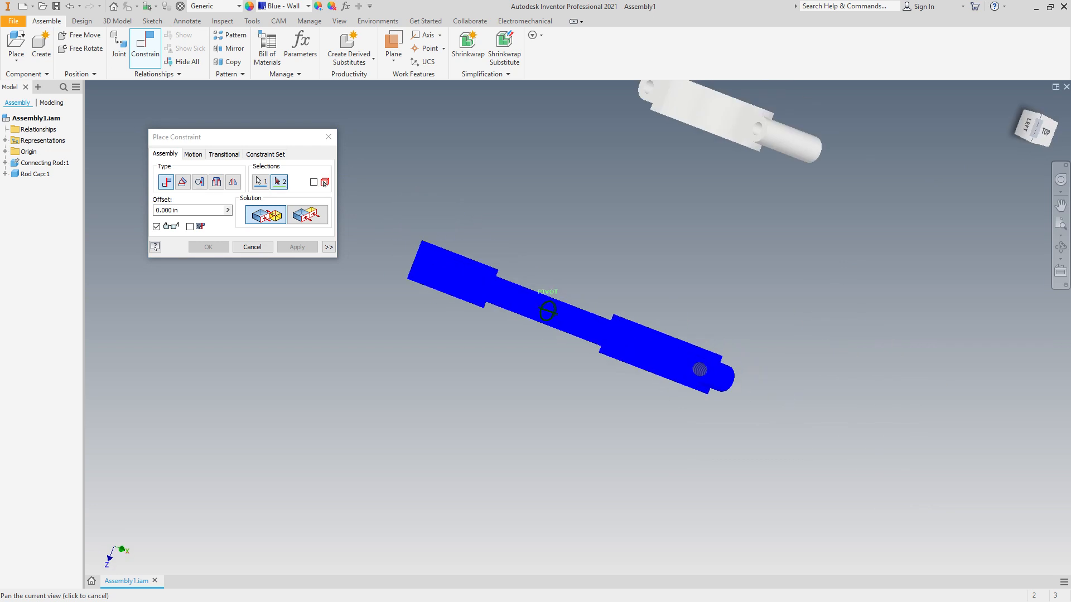
{"action": "left_click", "coordinate": [756, 126]}
{"action": "left_click", "coordinate": [756, 127]}
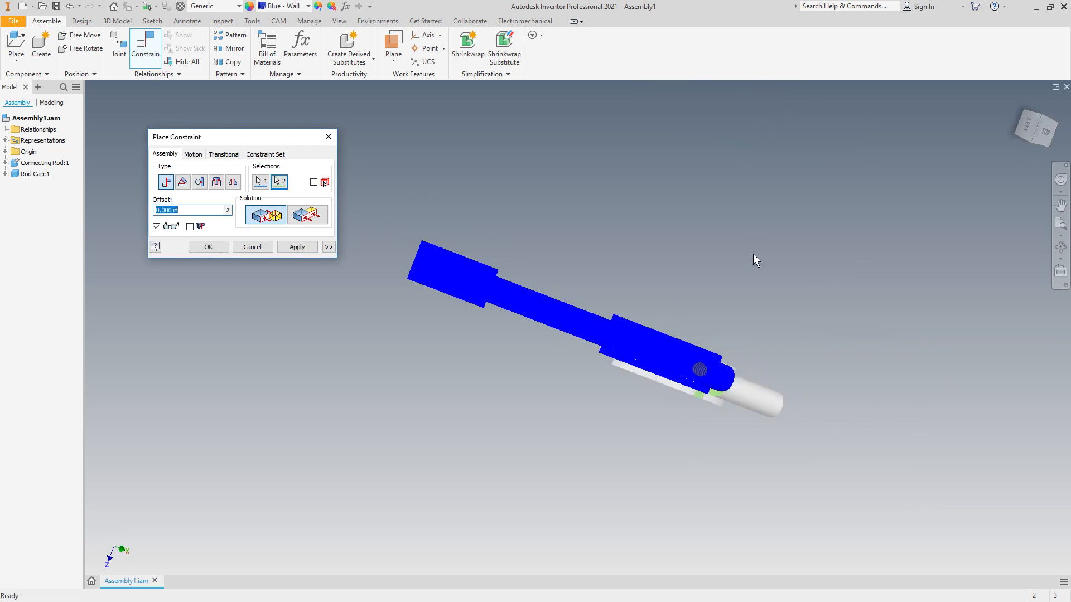
{"action": "left_click", "coordinate": [1048, 144]}
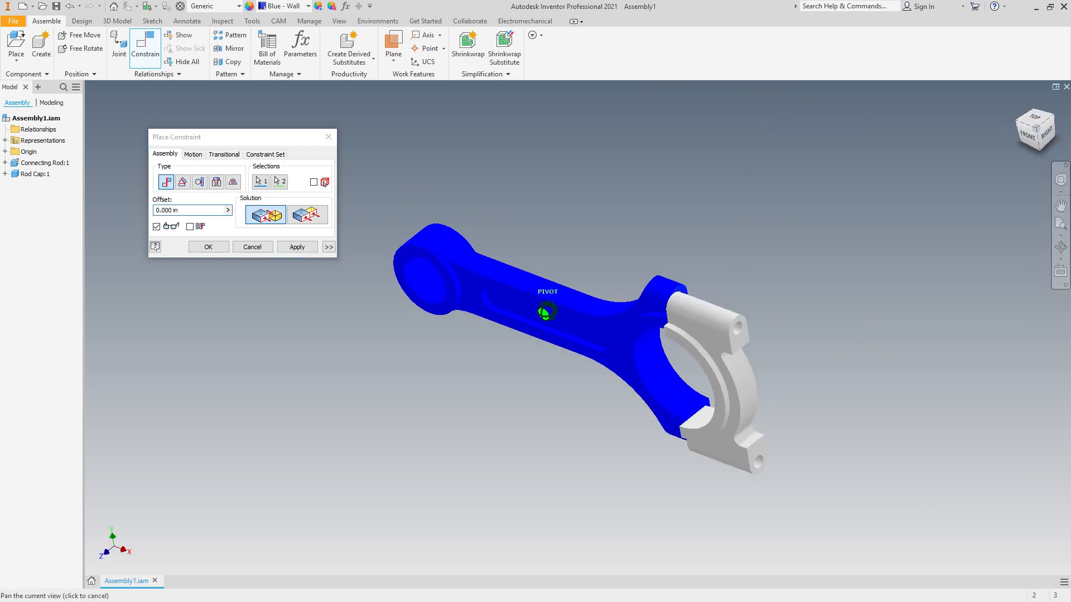
{"action": "left_click", "coordinate": [254, 247]}
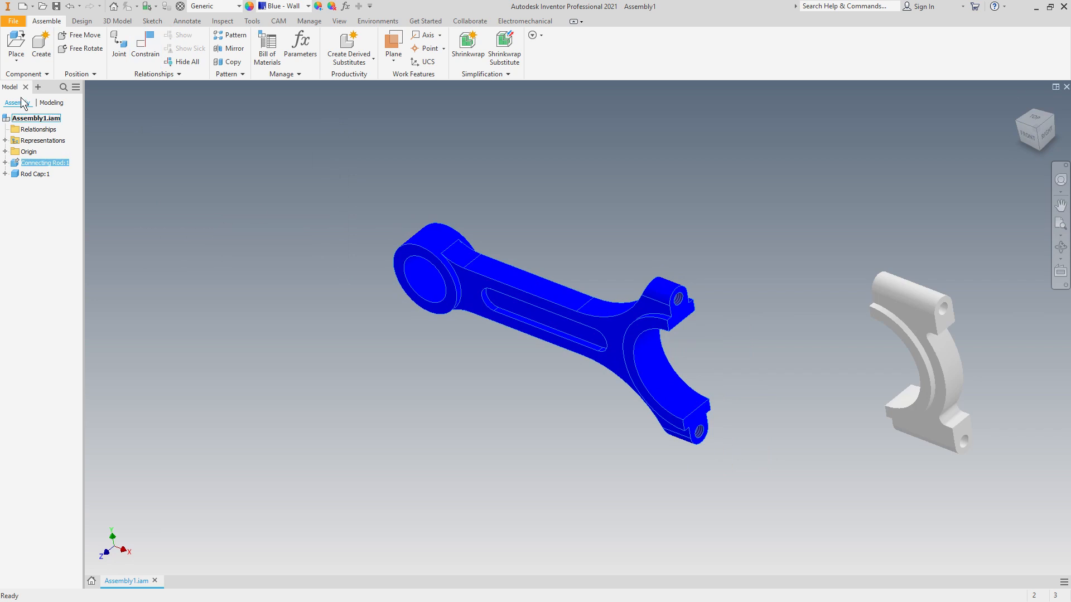
Step: Preview an axis-to-axis mate between the upper cylindrical bosses of the connecting rod and rod cap without applying it
{"action": "left_click", "coordinate": [157, 49]}
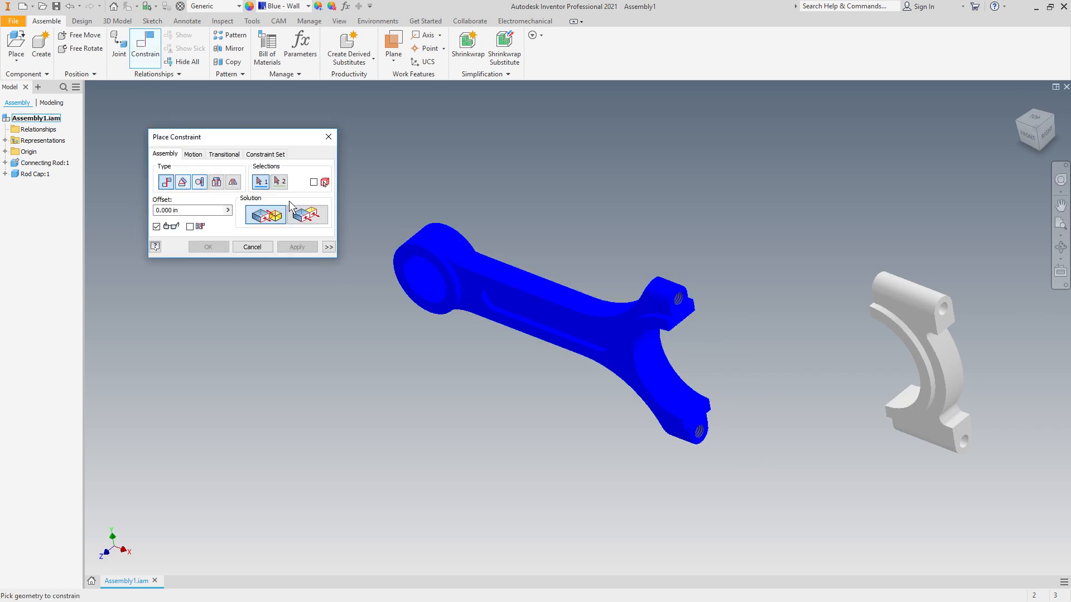
{"action": "left_click", "coordinate": [666, 294]}
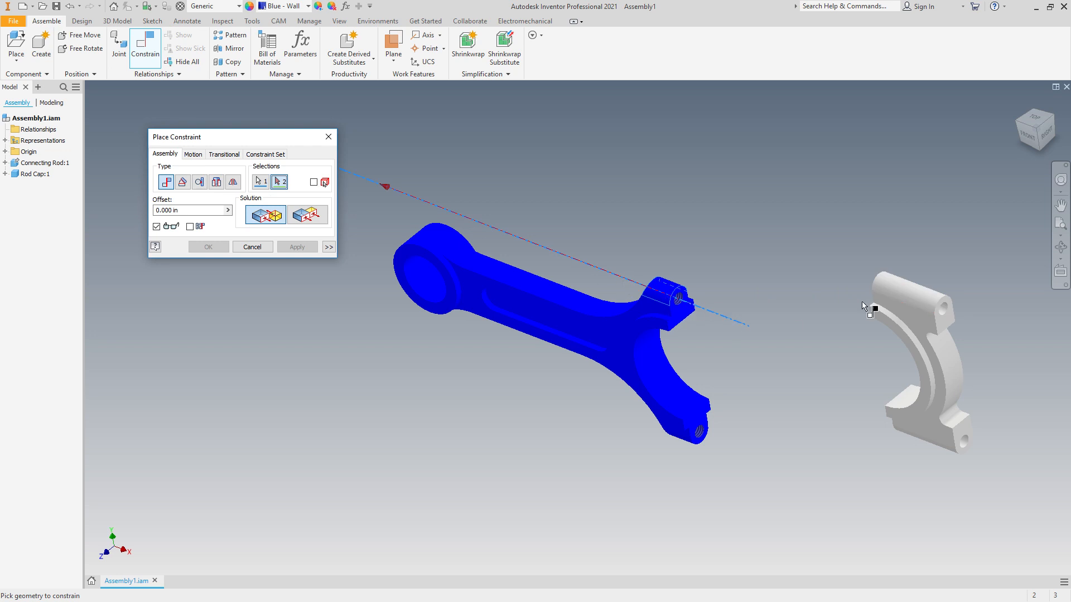
{"action": "left_click", "coordinate": [906, 294]}
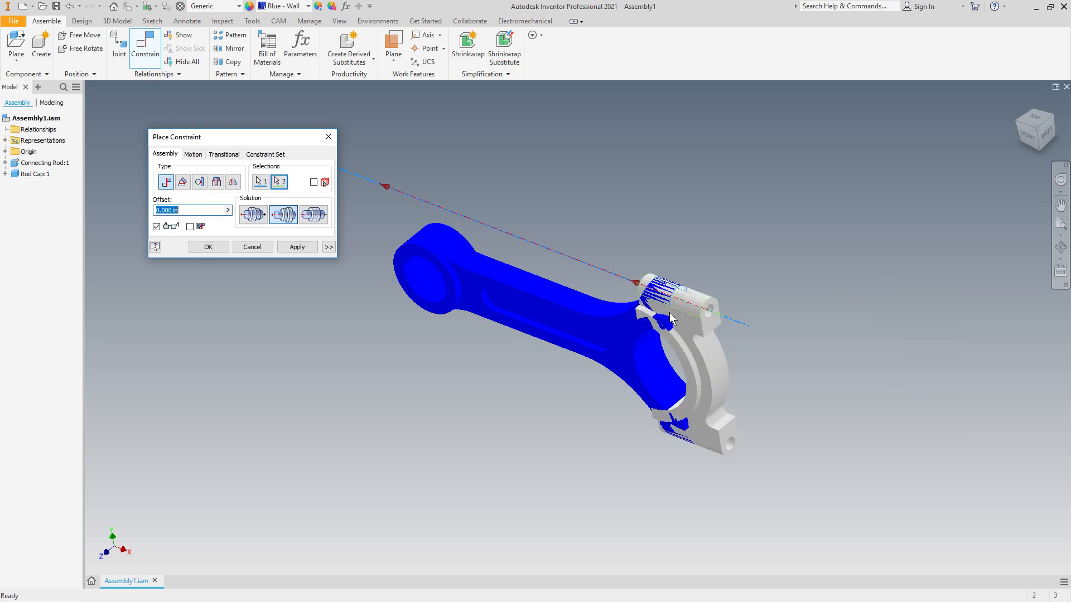
{"action": "left_click", "coordinate": [252, 247]}
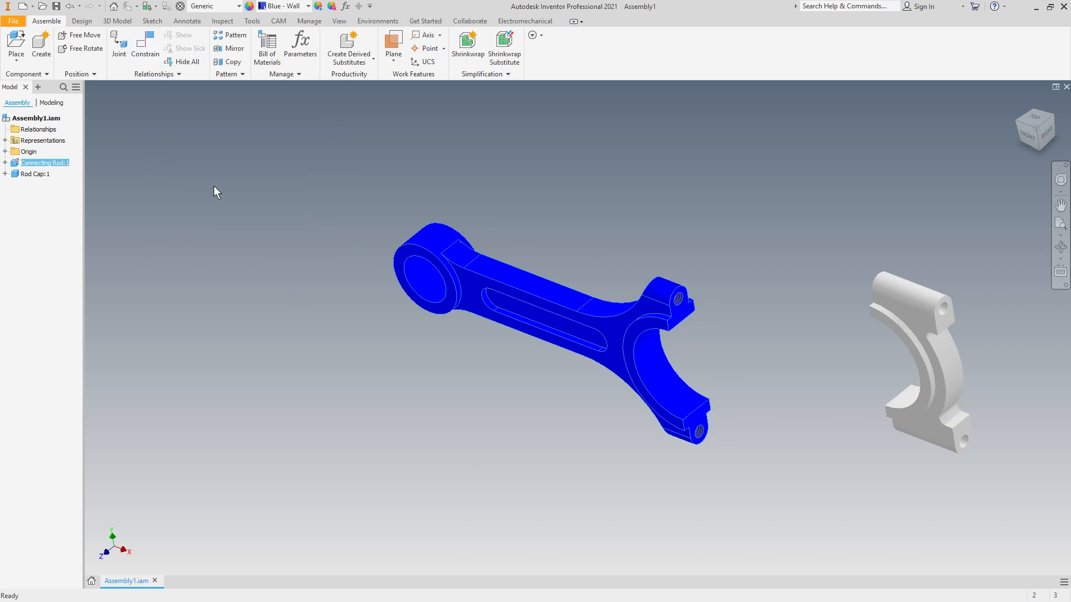
Step: Preview a point-to-point mate between the arc centers of the connecting rod's and rod cap's large bores without applying it
{"action": "left_click", "coordinate": [138, 47]}
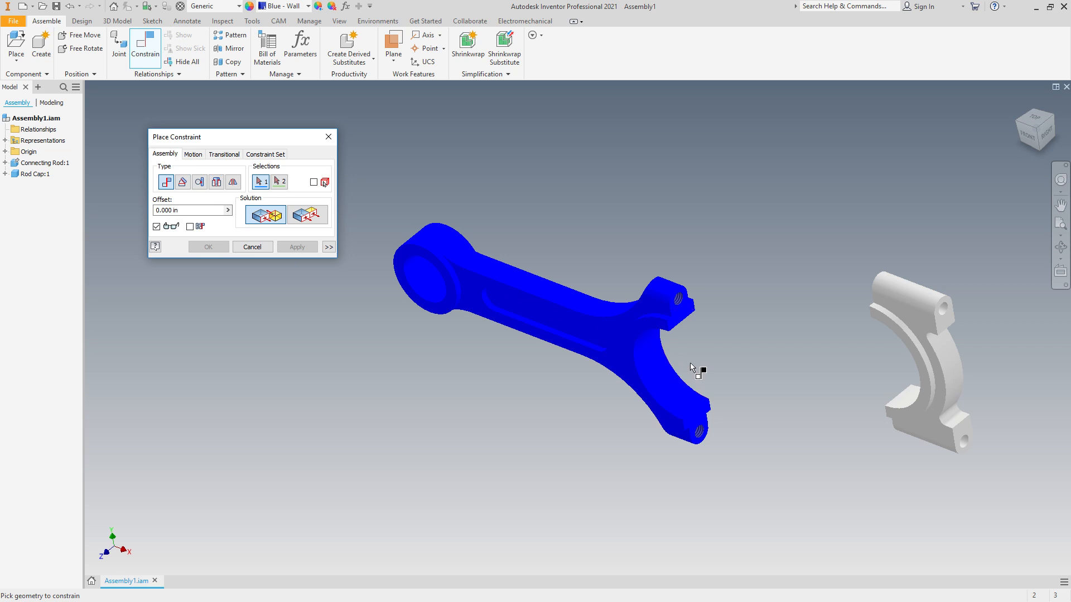
{"action": "left_click", "coordinate": [672, 368]}
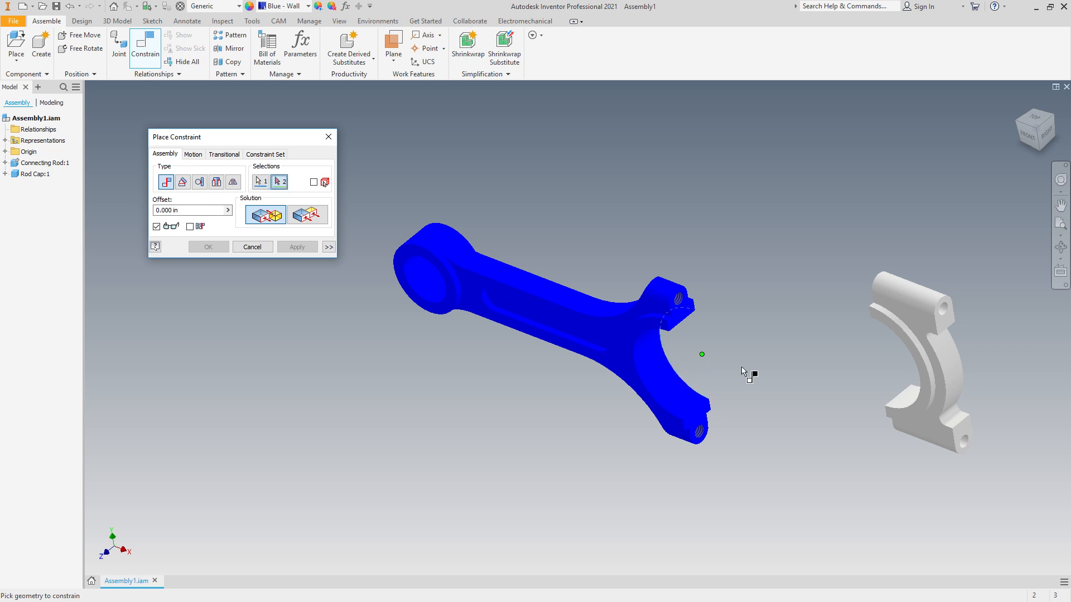
{"action": "left_click", "coordinate": [912, 359]}
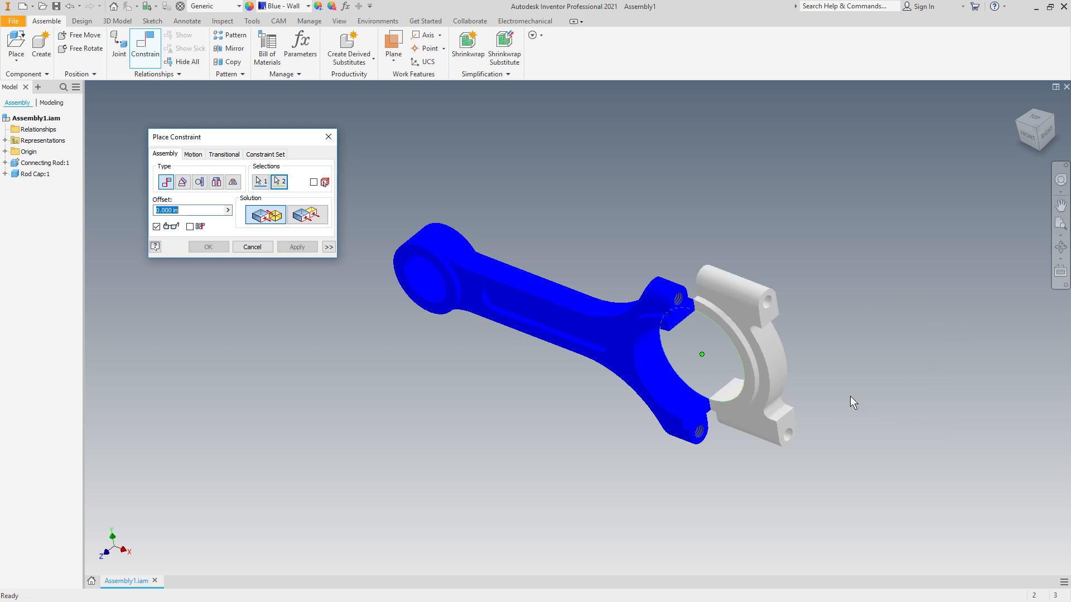
{"action": "left_click", "coordinate": [251, 247]}
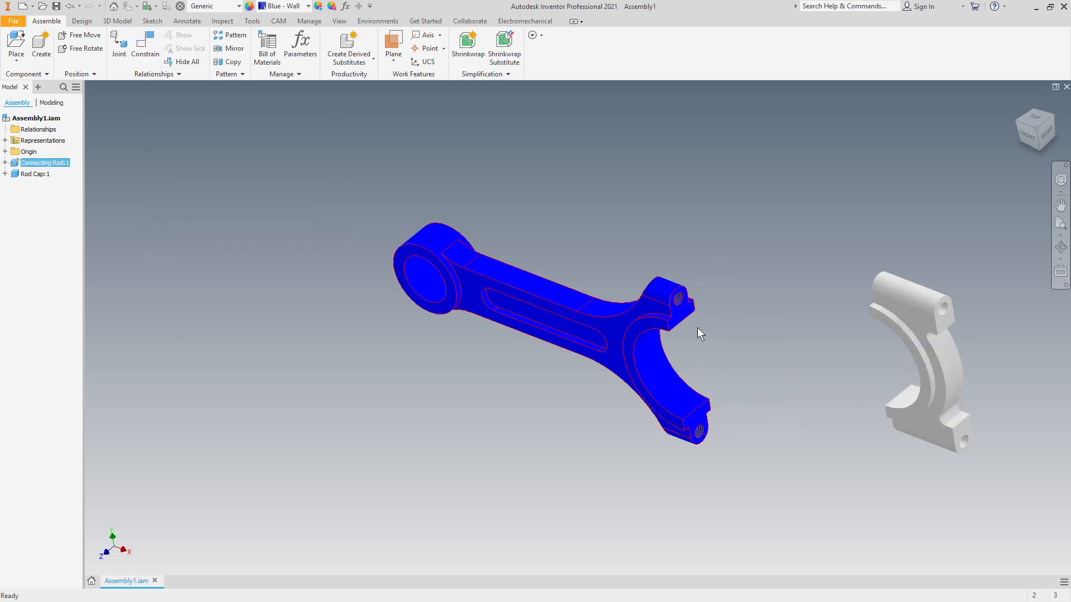
Step: Mate the flat joint faces of the connecting rod and rod cap with the Mate solution and a 0.000 in offset, after previewing Flush
{"action": "left_click", "coordinate": [144, 55]}
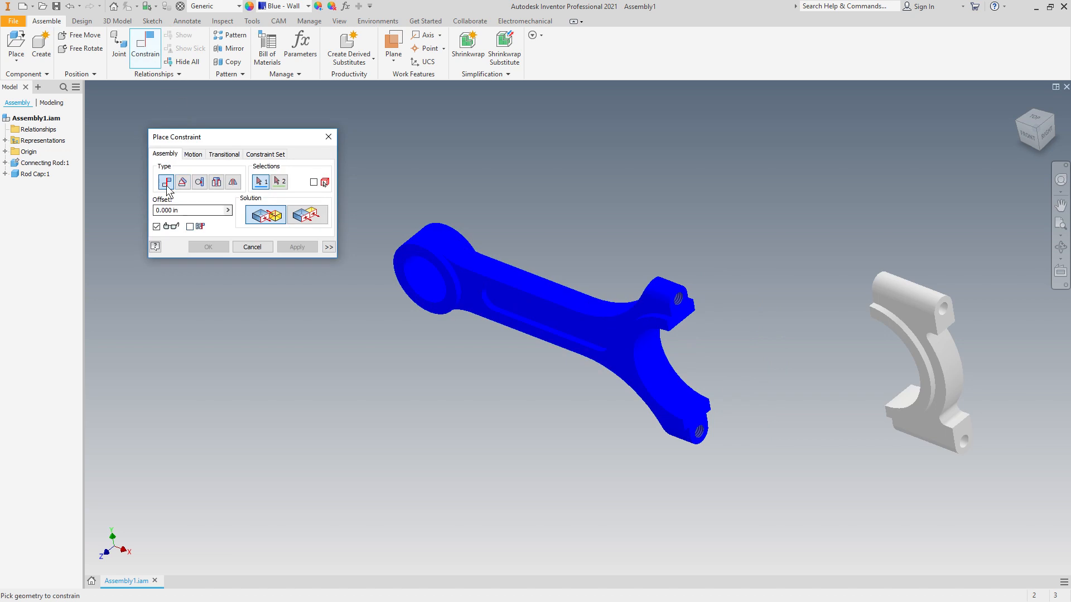
{"action": "left_click", "coordinate": [692, 313]}
{"action": "mouse_move", "coordinate": [1031, 132]}
{"action": "left_mouse_down"}
{"action": "mouse_move", "coordinate": [1042, 126]}
{"action": "mouse_move", "coordinate": [1055, 145]}
{"action": "left_mouse_up"}
{"action": "left_click", "coordinate": [633, 181]}
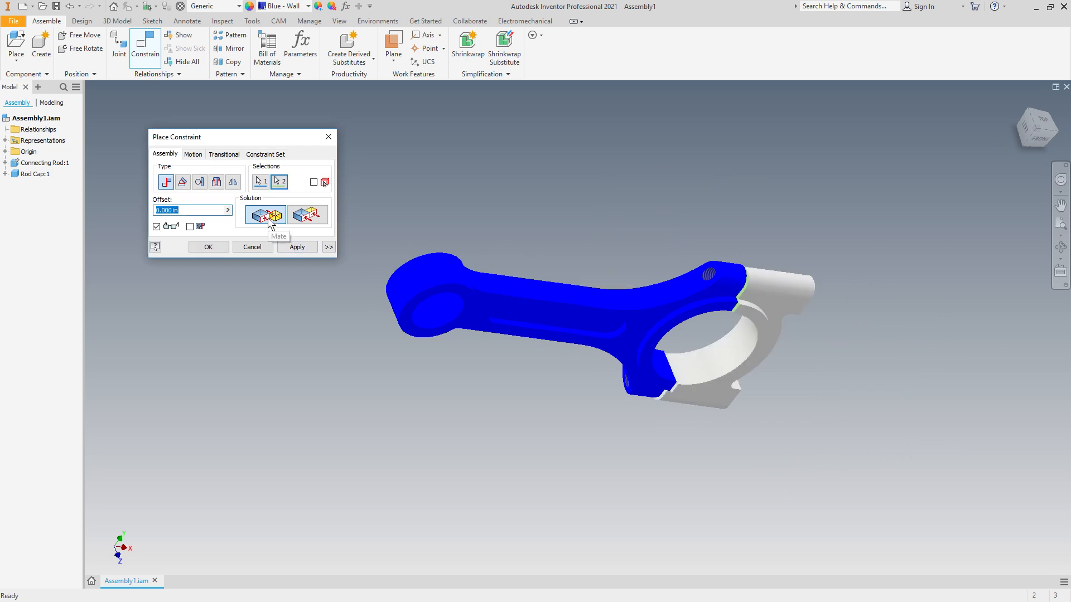
{"action": "left_click", "coordinate": [304, 217]}
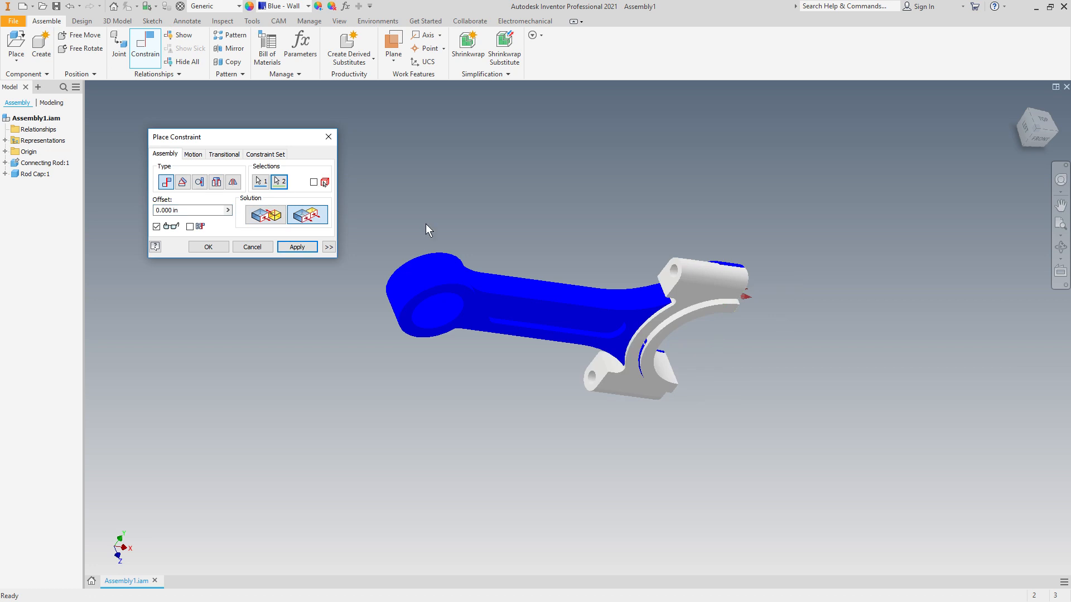
{"action": "left_click_drag", "start_coordinate": [1044, 134], "coordinate": [1019, 121]}
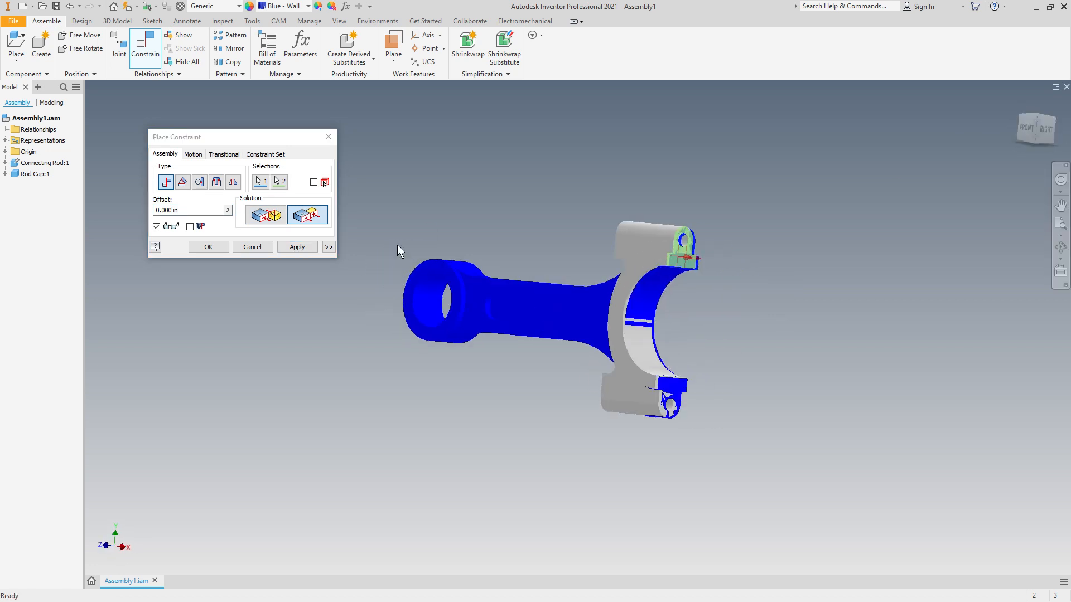
{"action": "left_click", "coordinate": [265, 215]}
{"action": "left_click", "coordinate": [296, 246]}
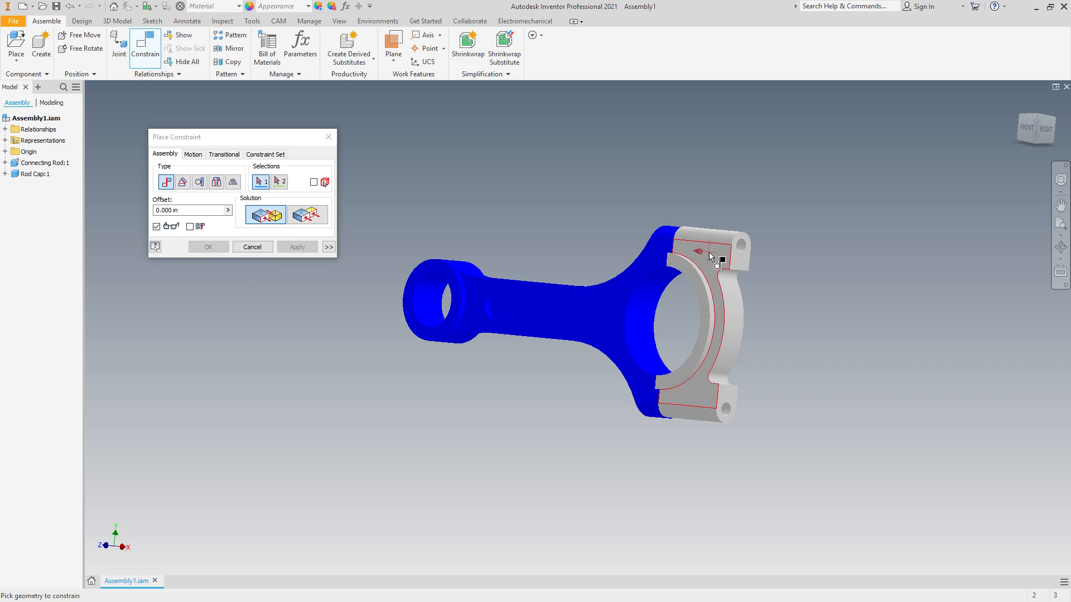
{"action": "left_click", "coordinate": [251, 246]}
Step: Slide the rod cap along the mated face in the front, top and right views to check its remaining freedom of movement
{"action": "left_click_drag", "start_coordinate": [732, 272], "coordinate": [695, 300]}
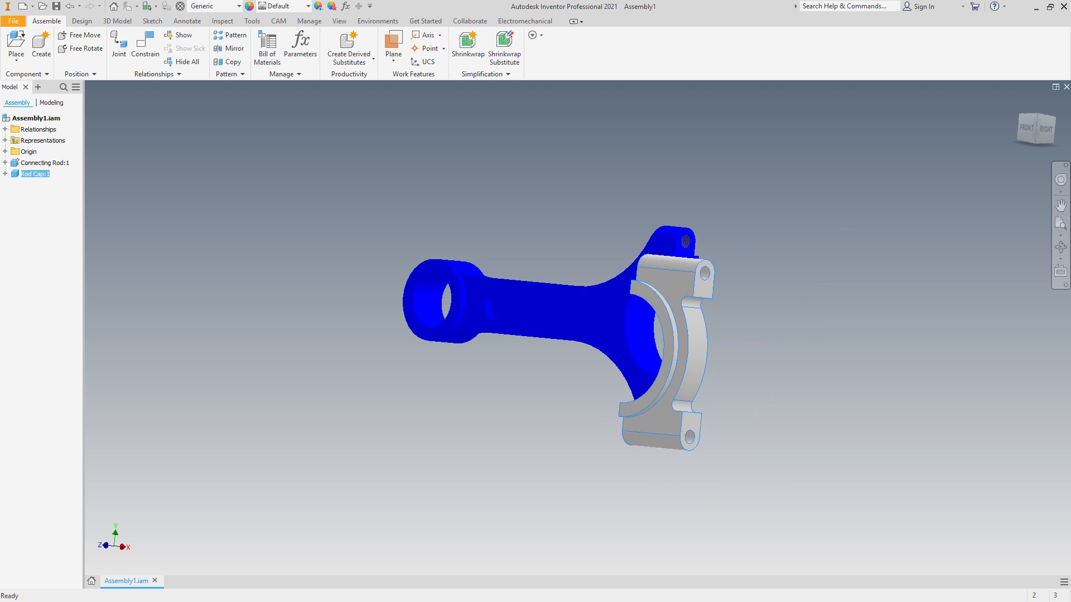
{"action": "left_click", "coordinate": [1024, 125]}
{"action": "left_click_drag", "start_coordinate": [788, 295], "coordinate": [758, 297]}
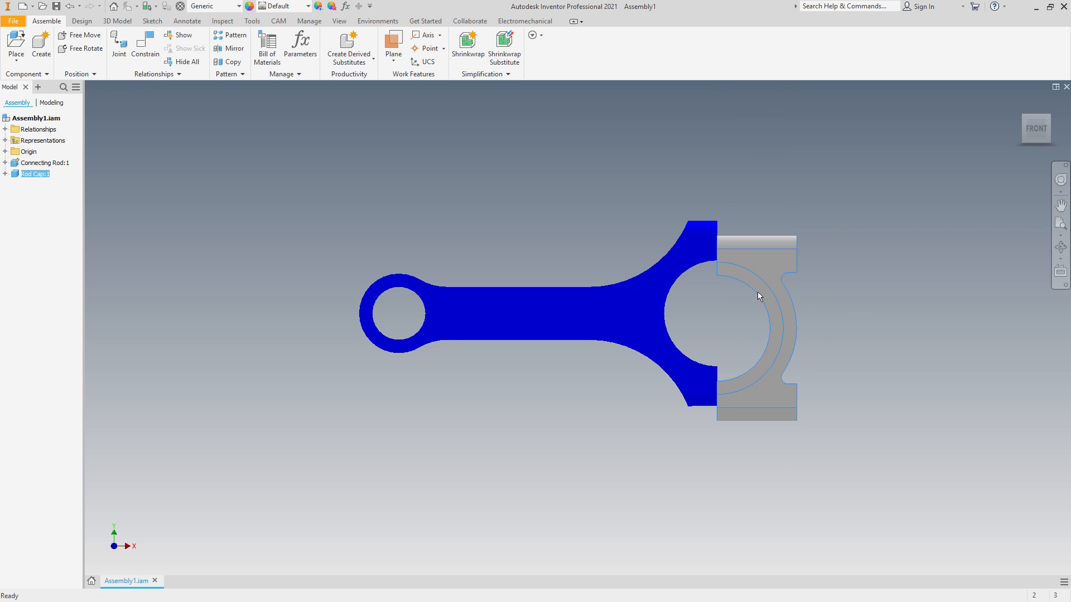
{"action": "left_click", "coordinate": [1038, 112]}
{"action": "left_click_drag", "start_coordinate": [760, 359], "coordinate": [761, 265]}
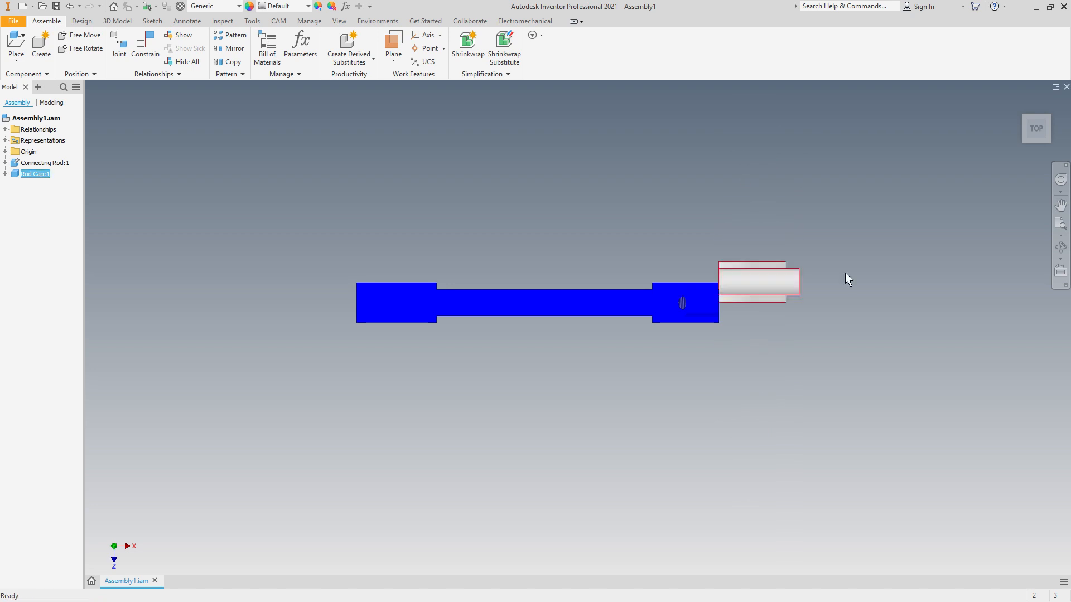
{"action": "left_click", "coordinate": [1020, 102]}
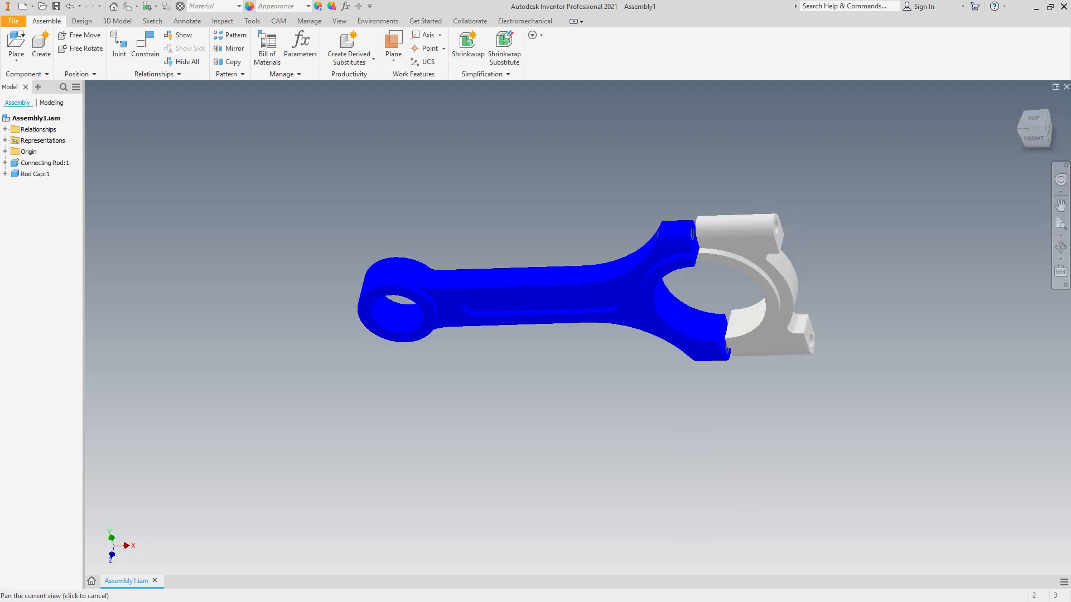
{"action": "left_click", "coordinate": [1048, 129]}
{"action": "left_click_drag", "start_coordinate": [589, 327], "coordinate": [581, 259]}
{"action": "left_click", "coordinate": [1037, 136]}
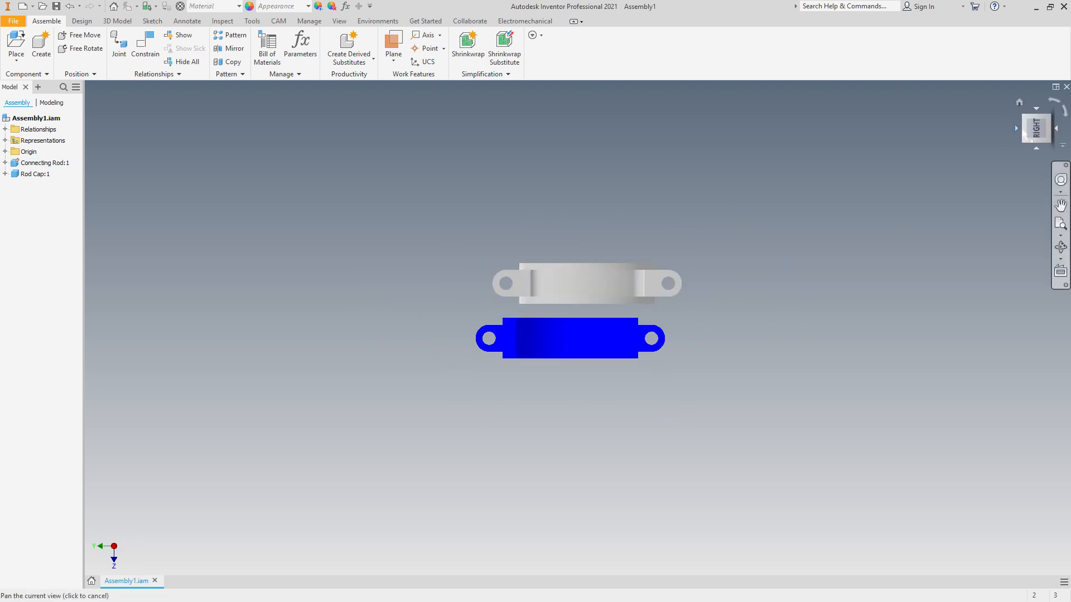
{"action": "left_click_drag", "start_coordinate": [809, 298], "coordinate": [746, 308]}
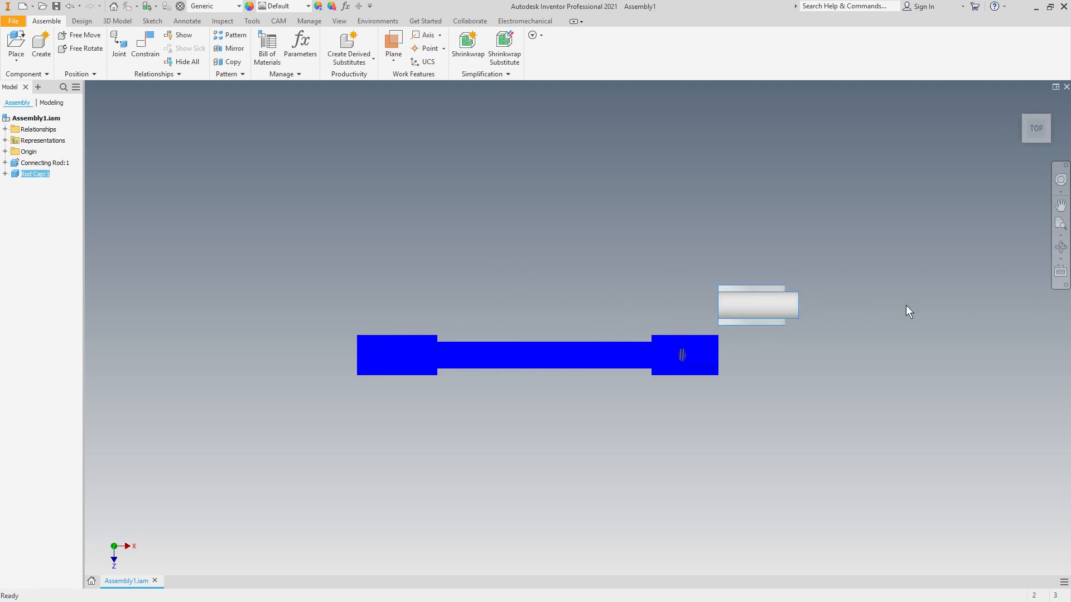
{"action": "left_click_drag", "start_coordinate": [791, 307], "coordinate": [906, 328]}
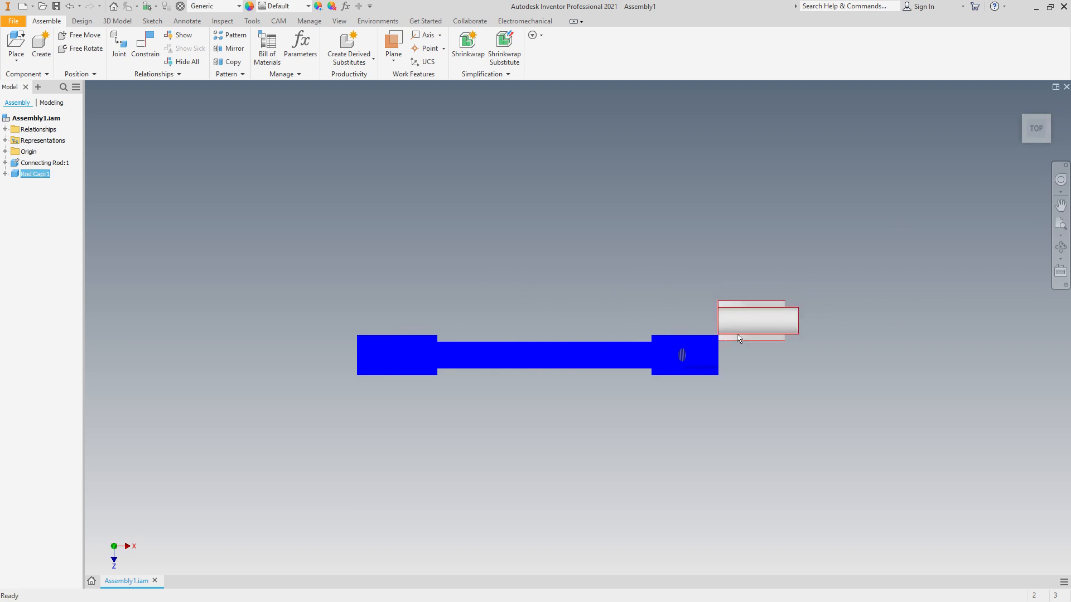
{"action": "left_click_drag", "start_coordinate": [744, 328], "coordinate": [750, 371]}
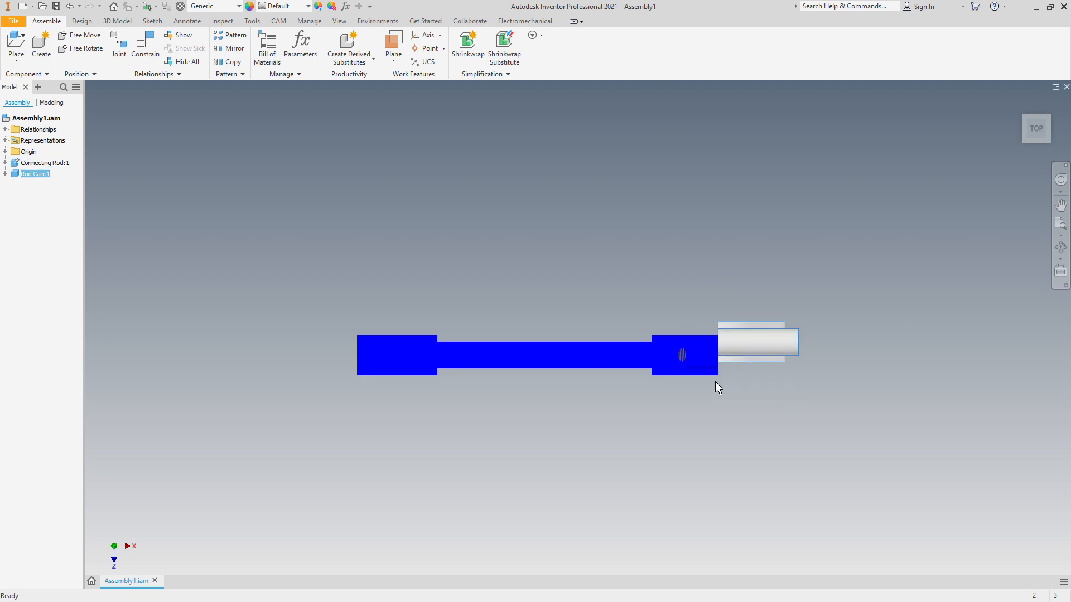
Step: Apply an axis-to-axis mate with a 0.000 in offset between the upper cylindrical bosses of the connecting rod and rod cap
{"action": "left_click", "coordinate": [1032, 139]}
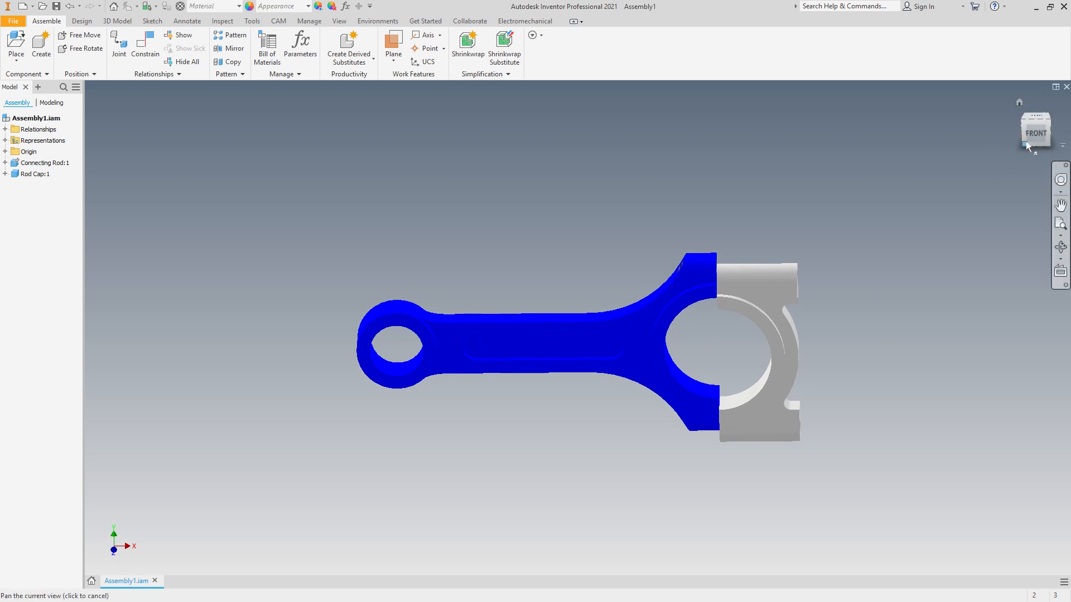
{"action": "left_click", "coordinate": [1048, 137]}
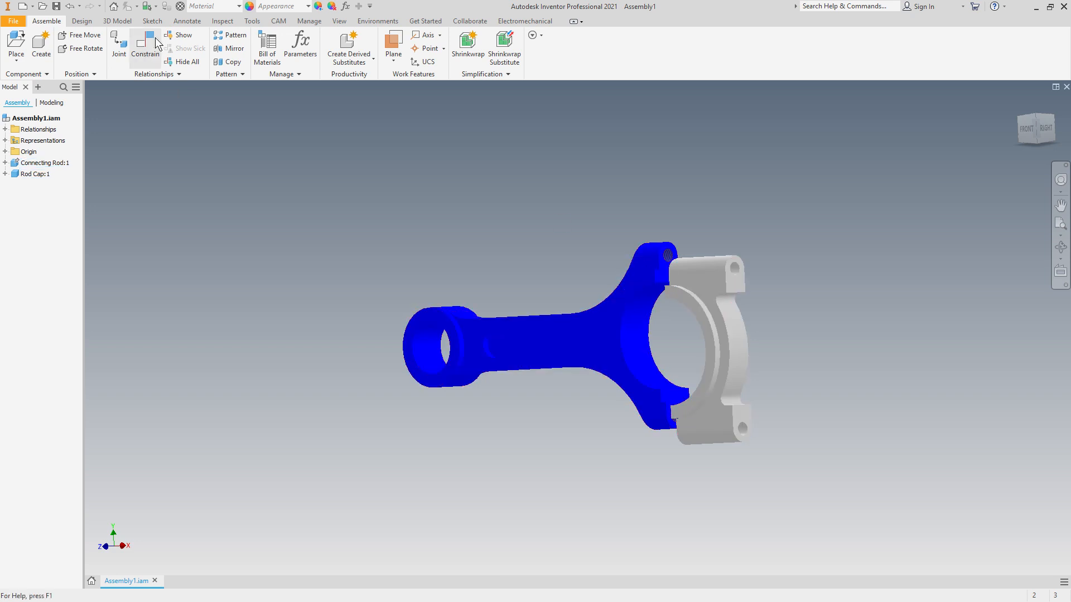
{"action": "left_click", "coordinate": [156, 43]}
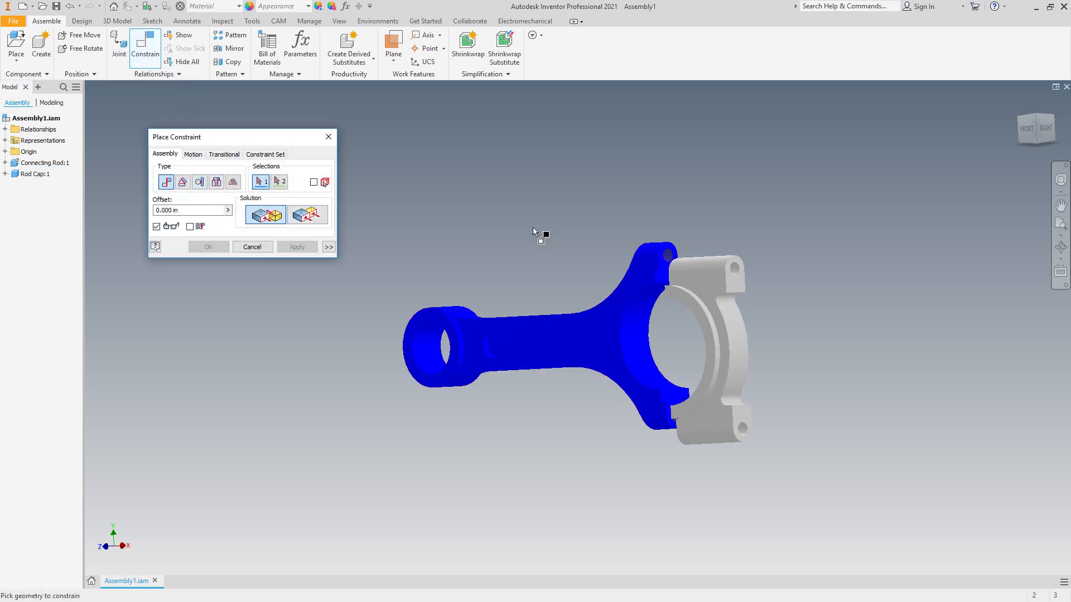
{"action": "left_click", "coordinate": [645, 255]}
{"action": "left_click", "coordinate": [707, 268]}
{"action": "left_click", "coordinate": [296, 247]}
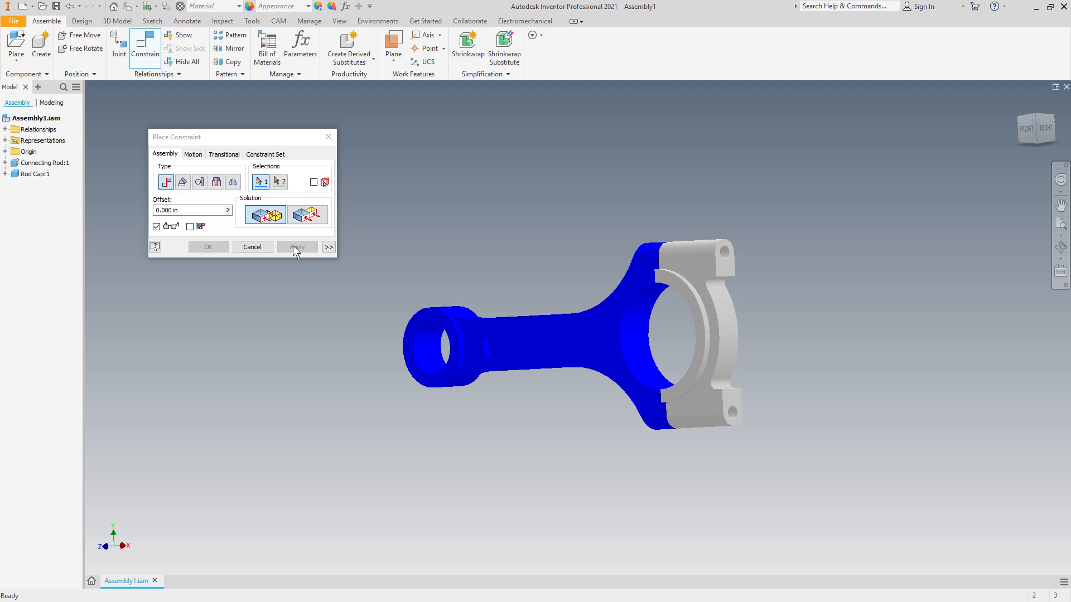
{"action": "left_click", "coordinate": [252, 247]}
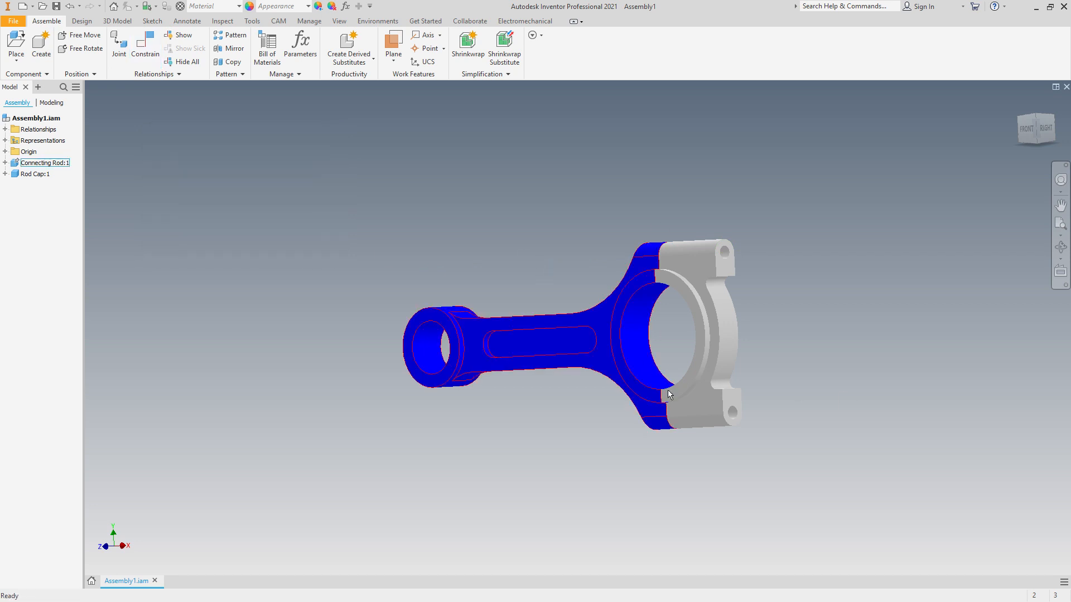
Step: Swing the rod cap open, apply an axis-to-axis mate with a 0.000 in offset between the lower cylindrical bosses, and test the cap's remaining movement
{"action": "left_click_drag", "start_coordinate": [705, 405], "coordinate": [787, 391]}
{"action": "left_click", "coordinate": [145, 46]}
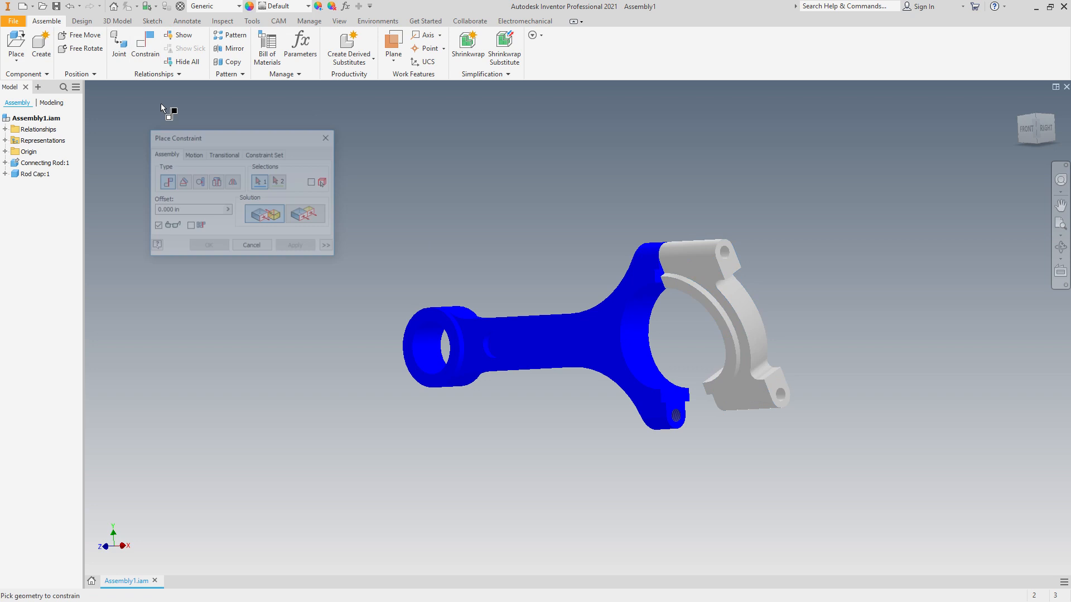
{"action": "left_click", "coordinate": [665, 434]}
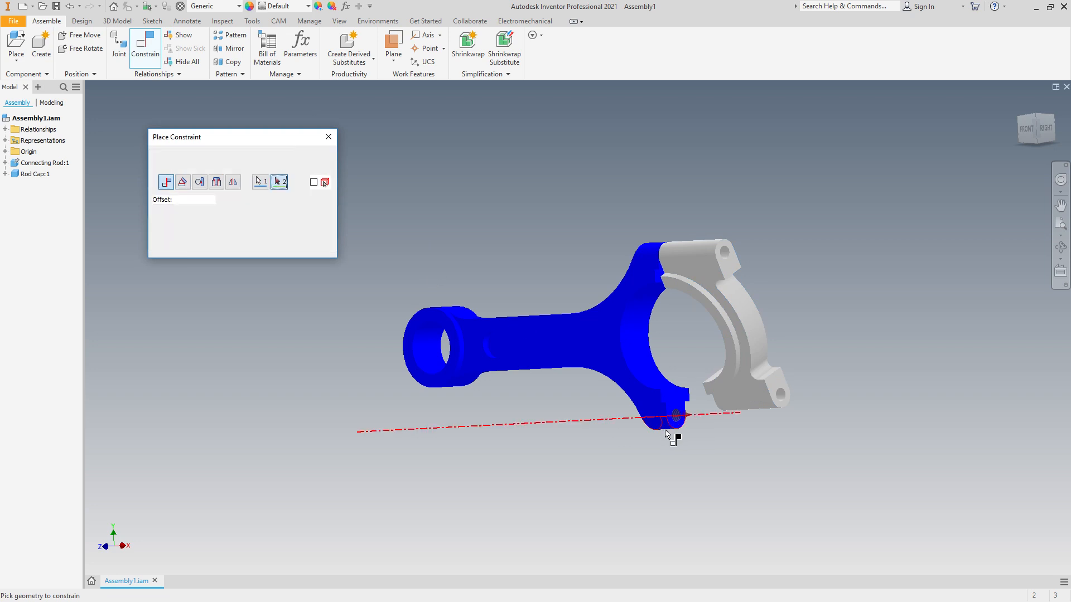
{"action": "left_click", "coordinate": [769, 410]}
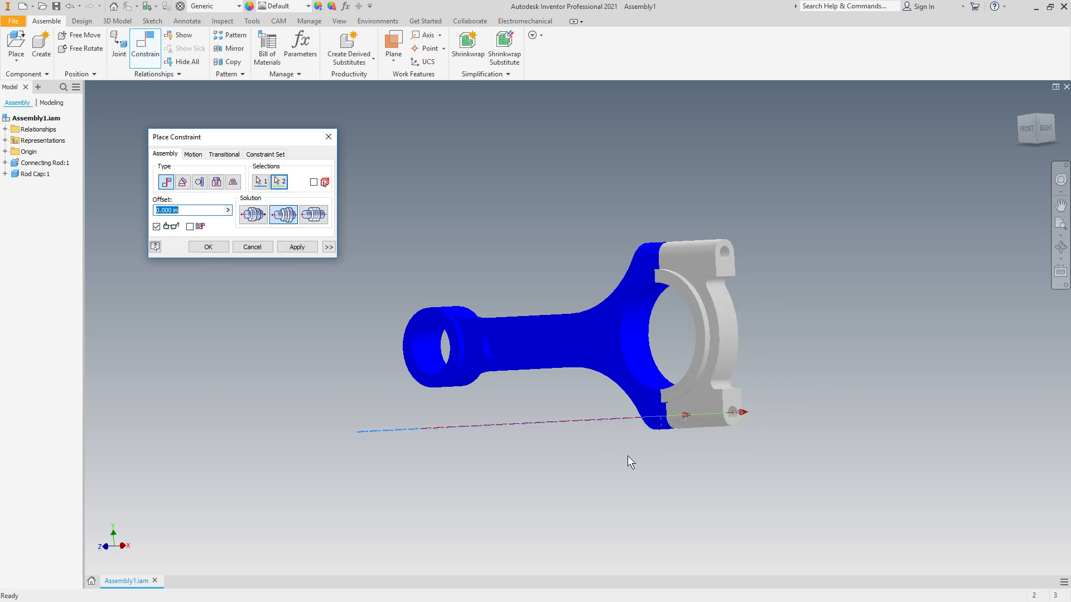
{"action": "left_click", "coordinate": [306, 248]}
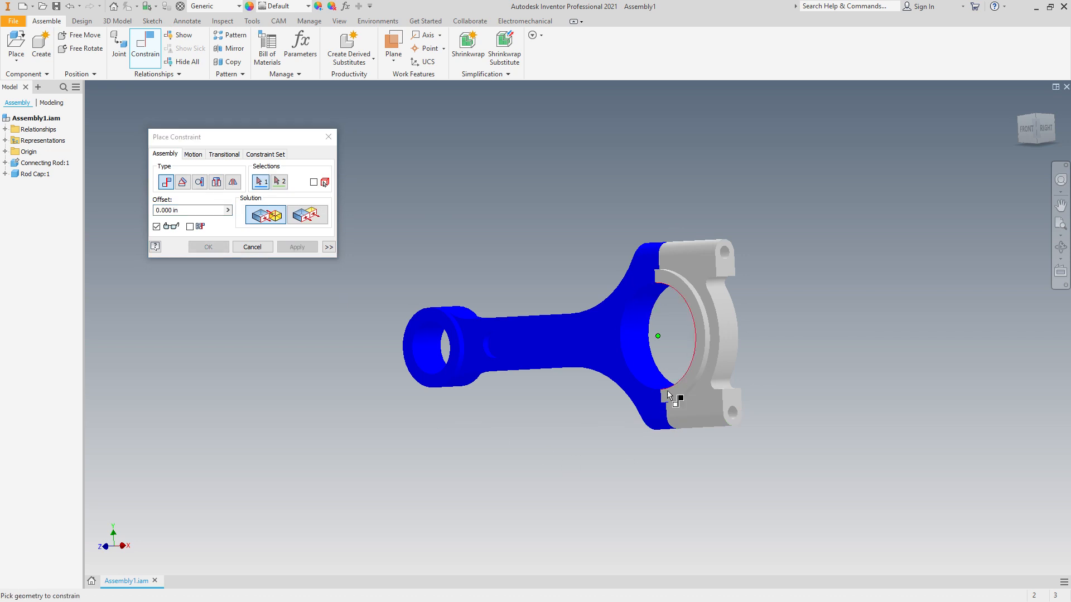
{"action": "left_click", "coordinate": [252, 247]}
{"action": "left_click_drag", "start_coordinate": [712, 398], "coordinate": [748, 366]}
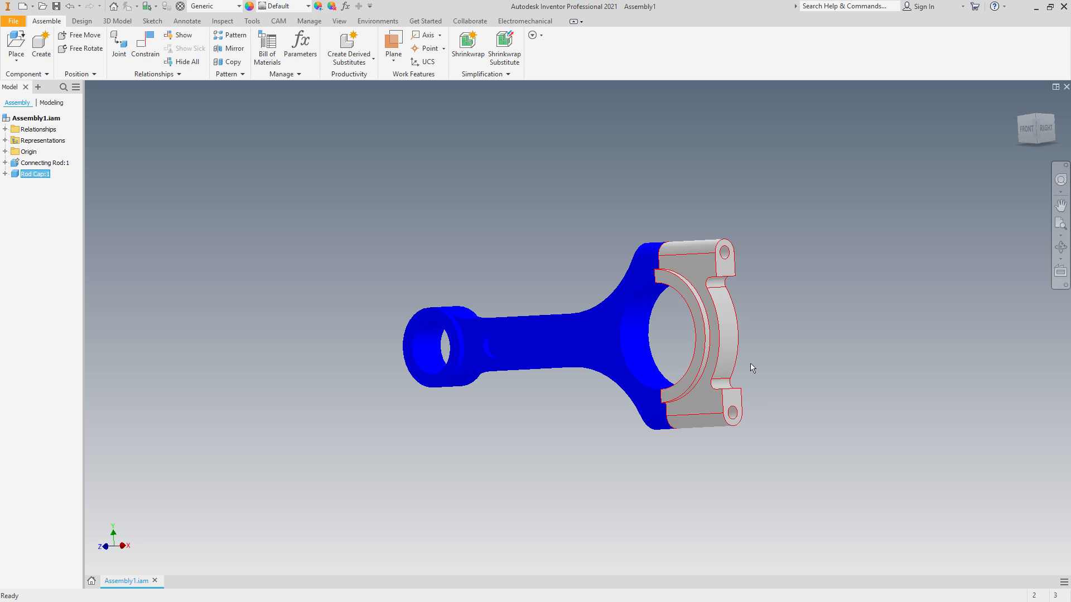
Step: Delete all three mate constraints from the rod cap and move the cap away from the connecting rod
{"action": "left_click", "coordinate": [5, 174]}
{"action": "left_click", "coordinate": [34, 197]}
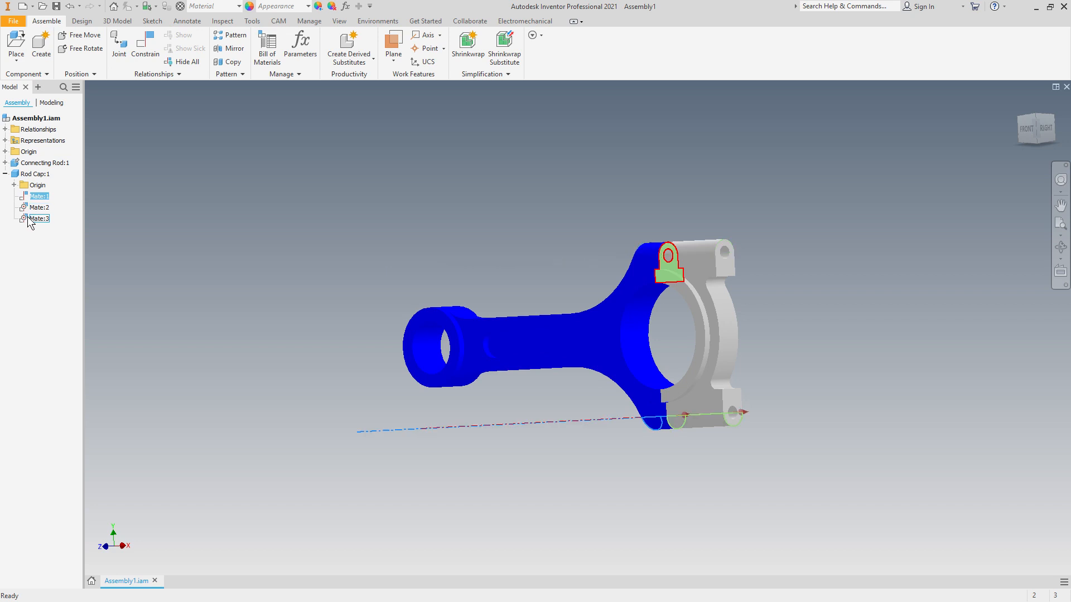
{"action": "left_click", "coordinate": [37, 207], "text": "ctrl"}
{"action": "right_click", "coordinate": [28, 216]}
{"action": "left_click", "coordinate": [49, 233]}
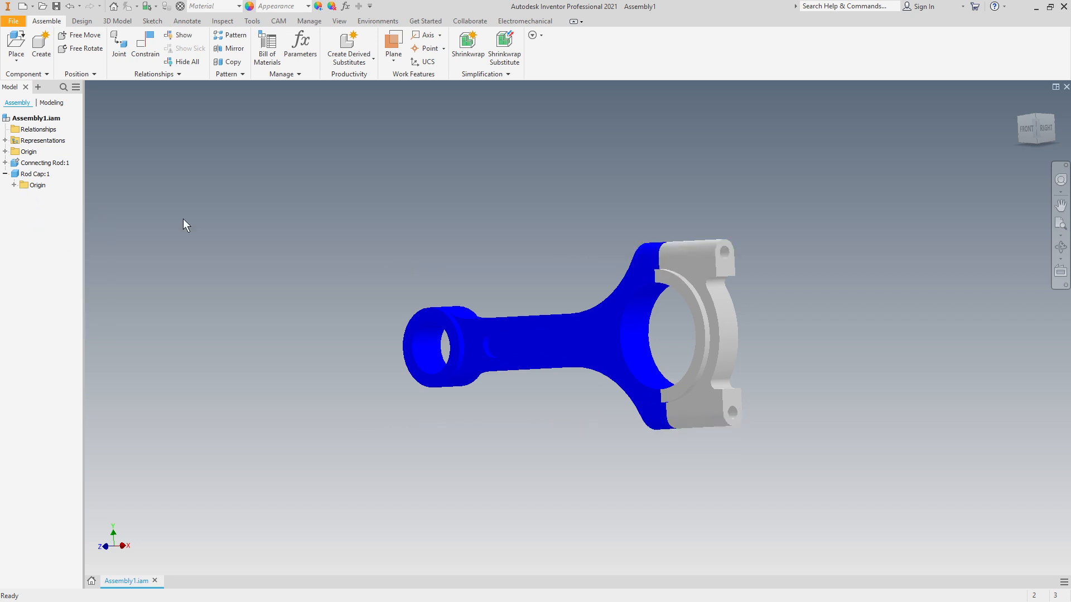
{"action": "left_click_drag", "start_coordinate": [703, 335], "coordinate": [837, 291]}
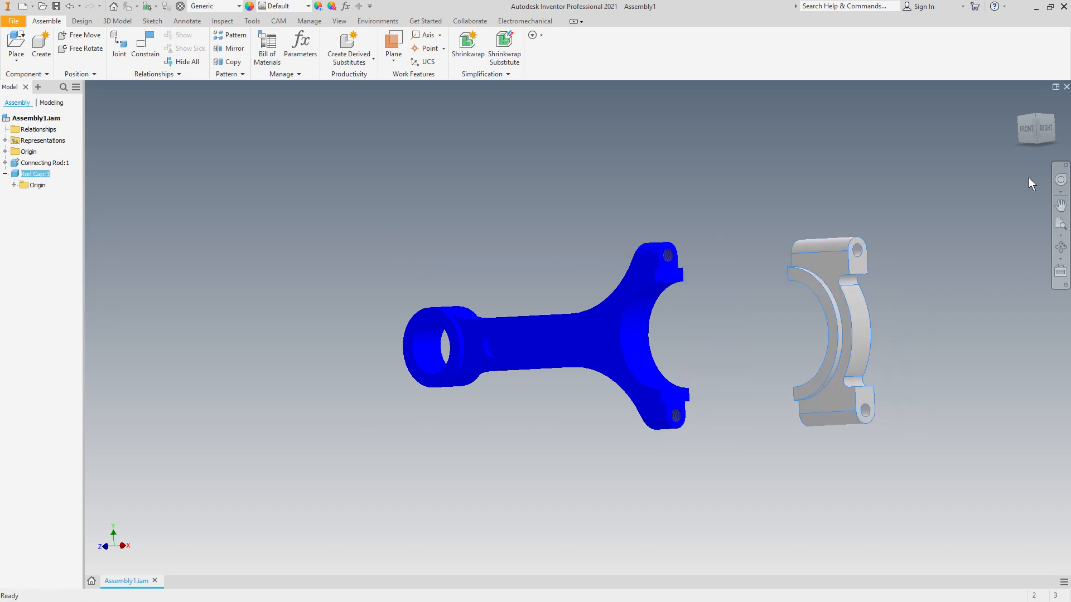
{"action": "left_click", "coordinate": [1029, 116]}
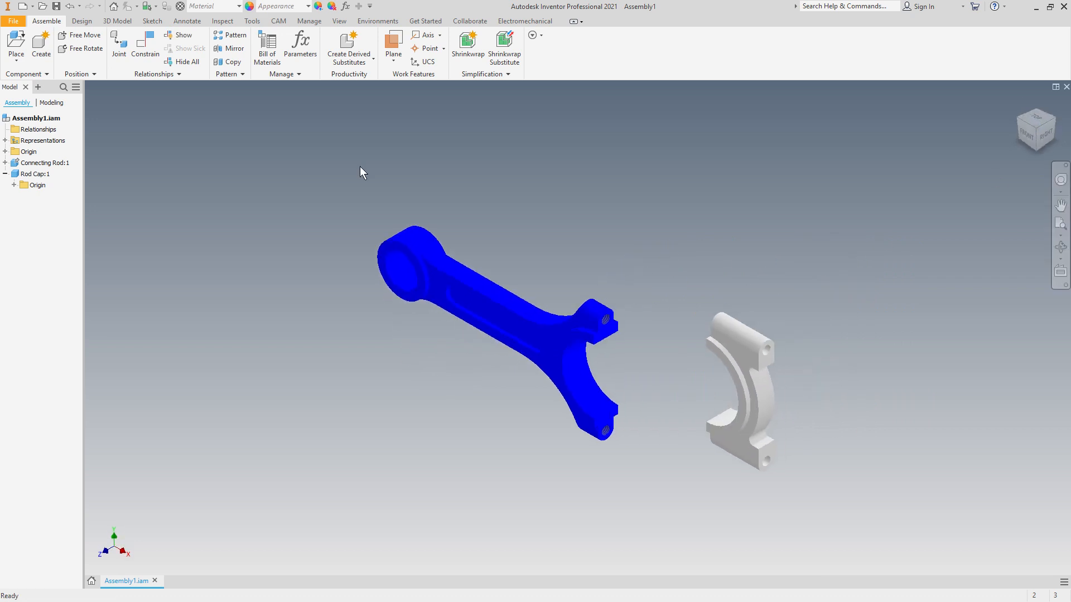
{"action": "left_click", "coordinate": [146, 54]}
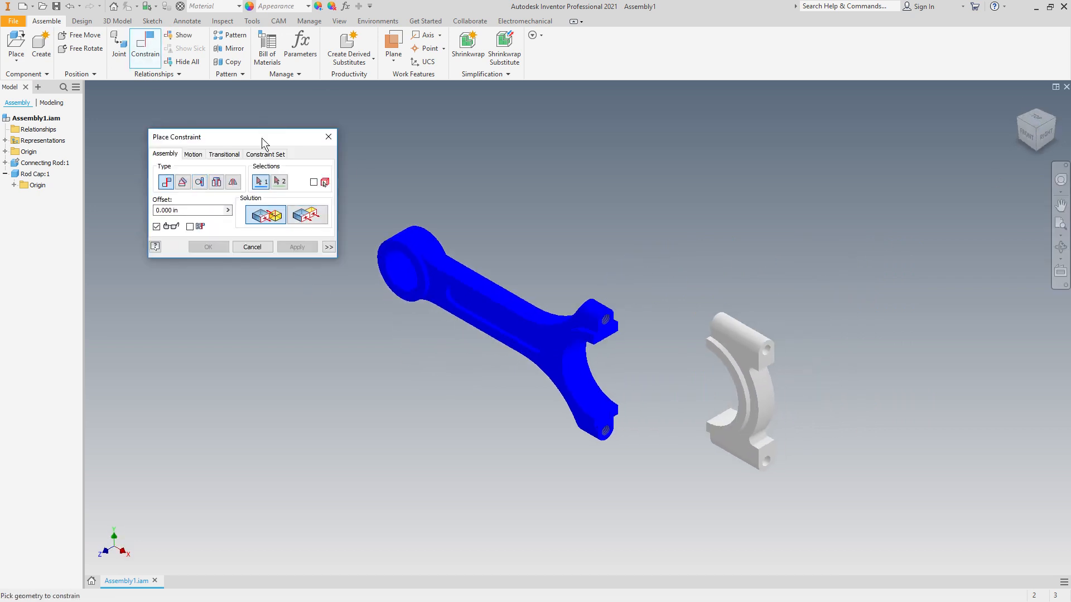
{"action": "left_click_drag", "start_coordinate": [262, 139], "coordinate": [263, 92]}
{"action": "left_click", "coordinate": [716, 337]}
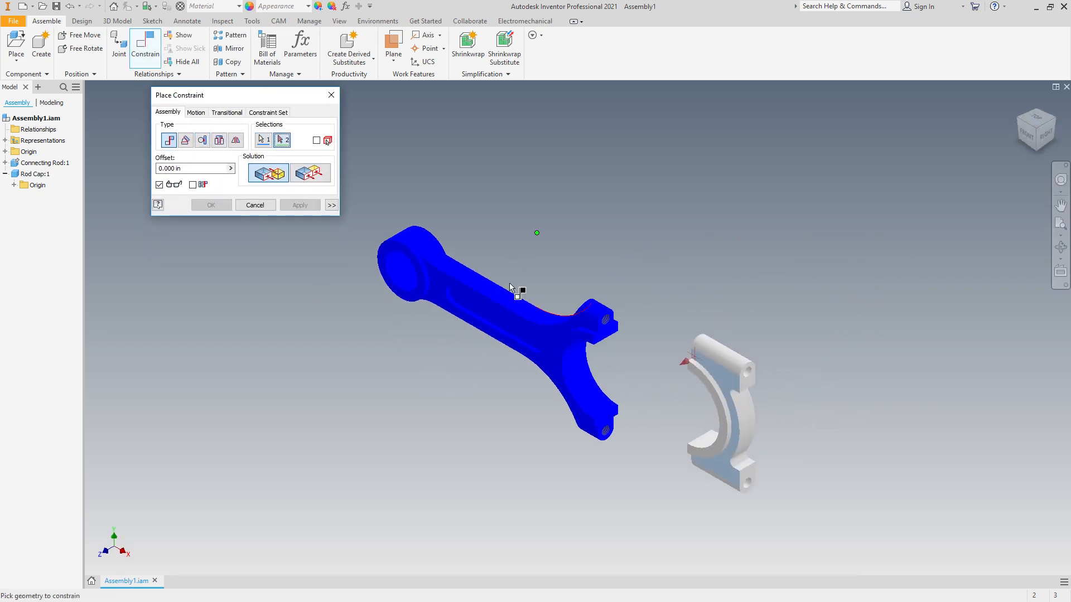
{"action": "left_click", "coordinate": [254, 205]}
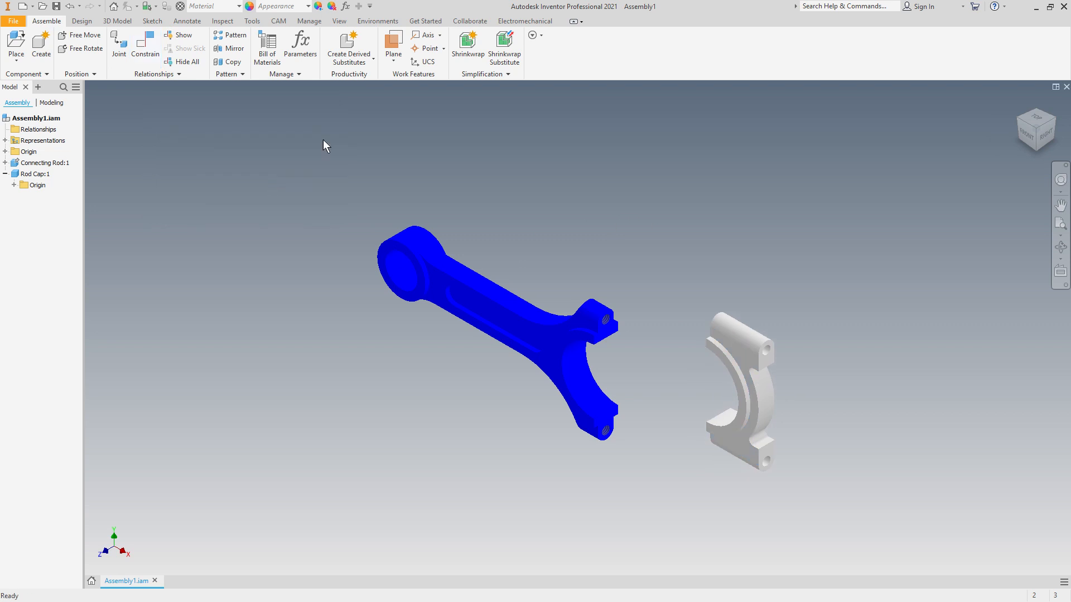
Step: Apply a Flush constraint with a 0.000 in offset between the raised ring faces around the large bores of the connecting rod and rod cap
{"action": "left_click", "coordinate": [146, 54]}
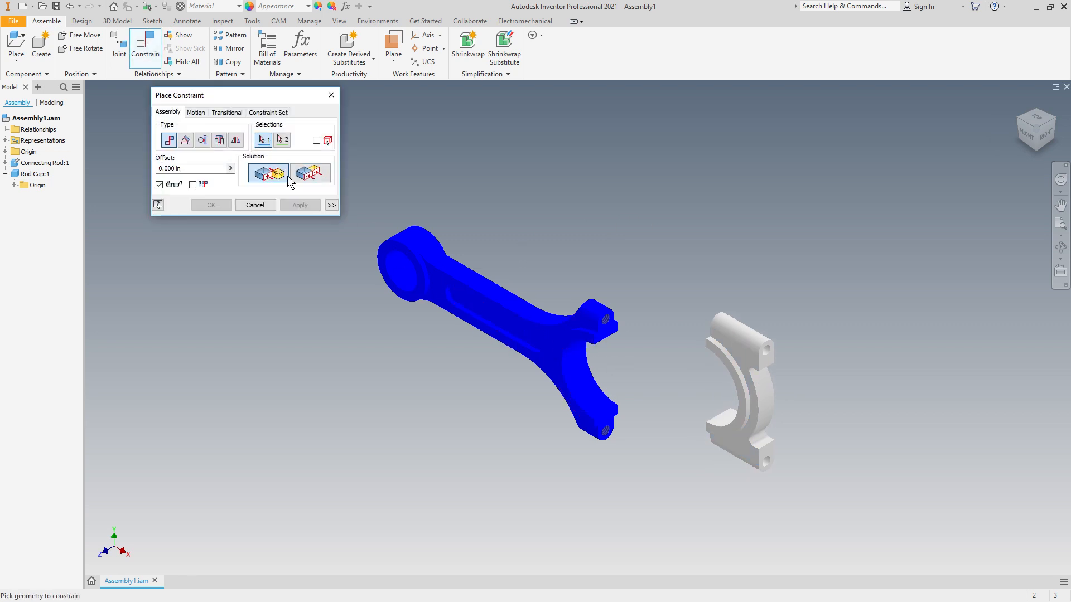
{"action": "left_click", "coordinate": [567, 344]}
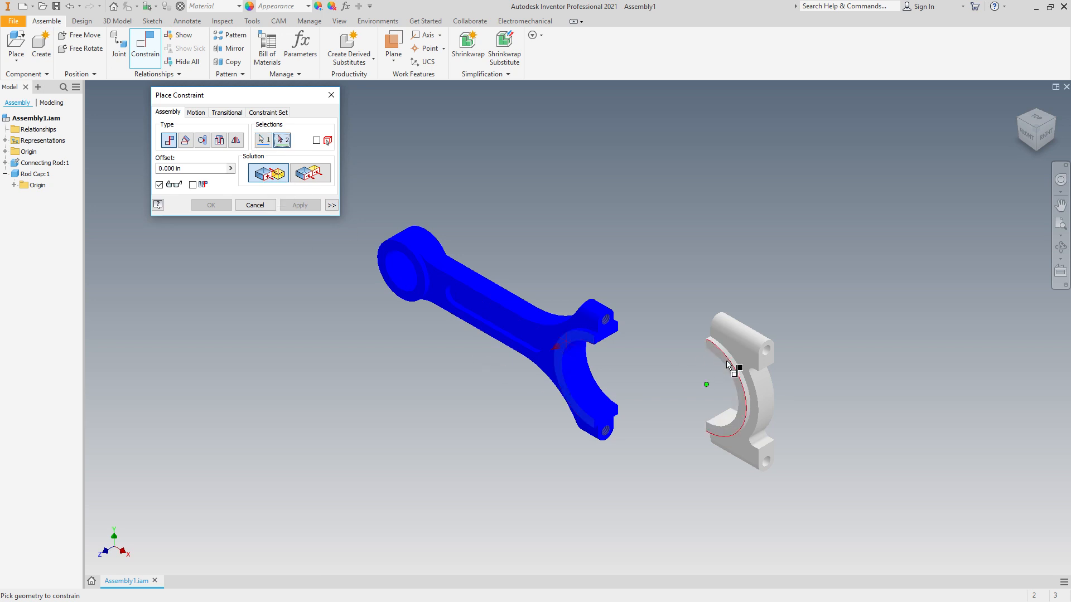
{"action": "scroll", "coordinate": [725, 364], "scroll_direction": "down", "scroll_amount": 3}
{"action": "left_click", "coordinate": [734, 376]}
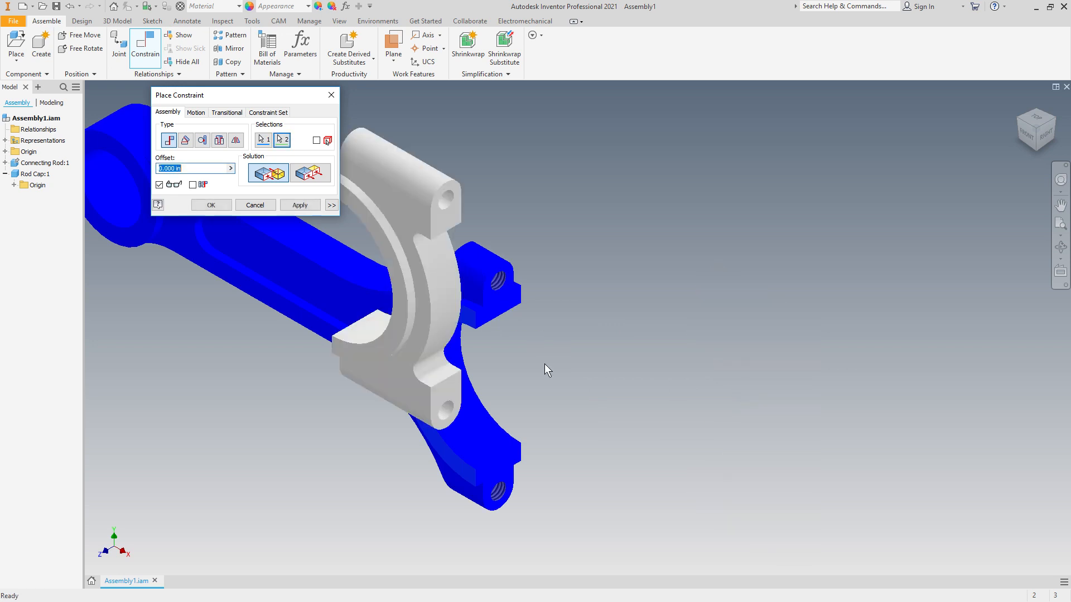
{"action": "left_click", "coordinate": [311, 176]}
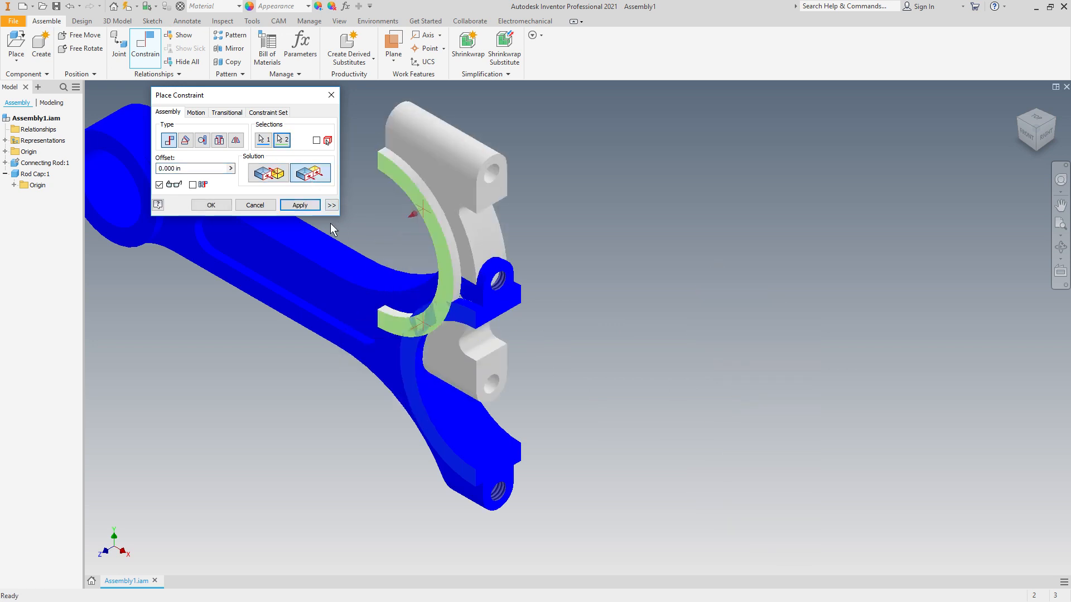
{"action": "left_click", "coordinate": [300, 205]}
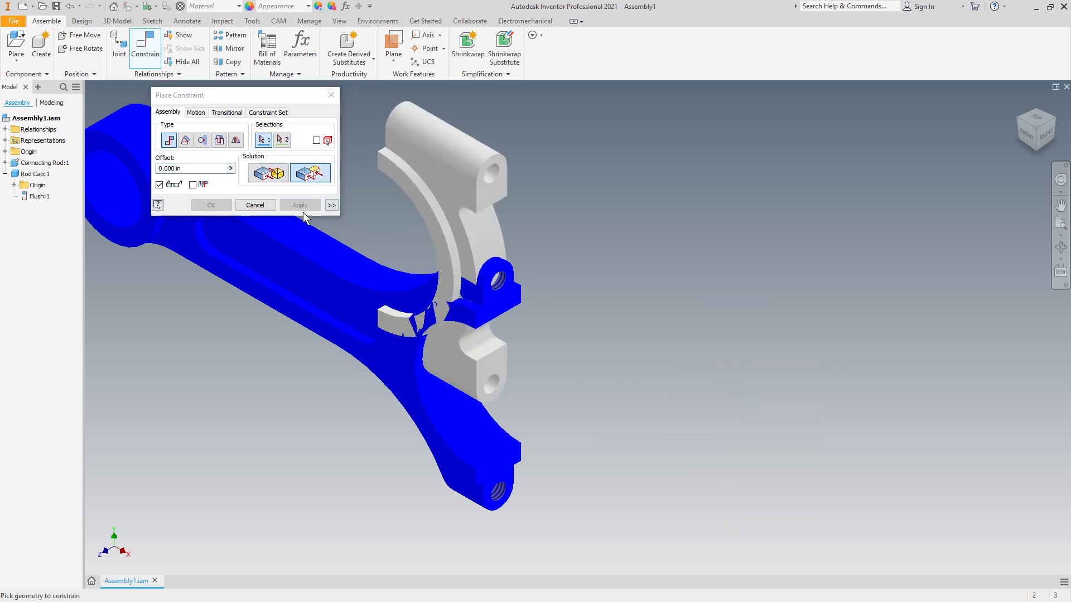
Step: Move the flush-constrained rod cap near the rod's large end and check its remaining freedom of movement in the top and front views
{"action": "left_click_drag", "start_coordinate": [527, 292], "coordinate": [562, 379]}
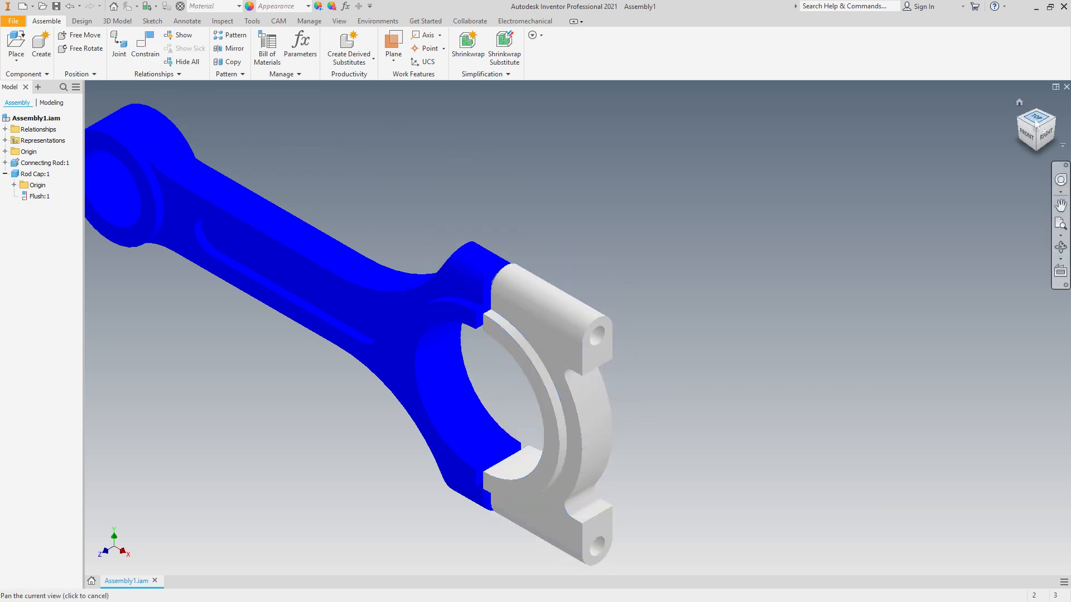
{"action": "left_click", "coordinate": [1033, 122]}
{"action": "left_click_drag", "start_coordinate": [567, 491], "coordinate": [608, 521]}
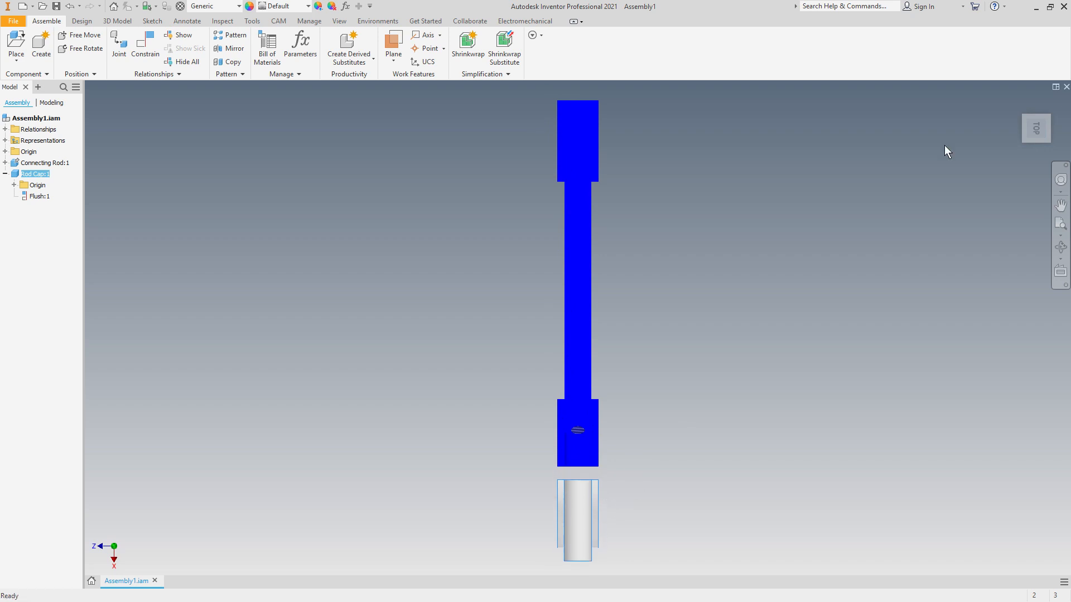
{"action": "left_click", "coordinate": [1031, 132]}
{"action": "left_click", "coordinate": [1023, 143]}
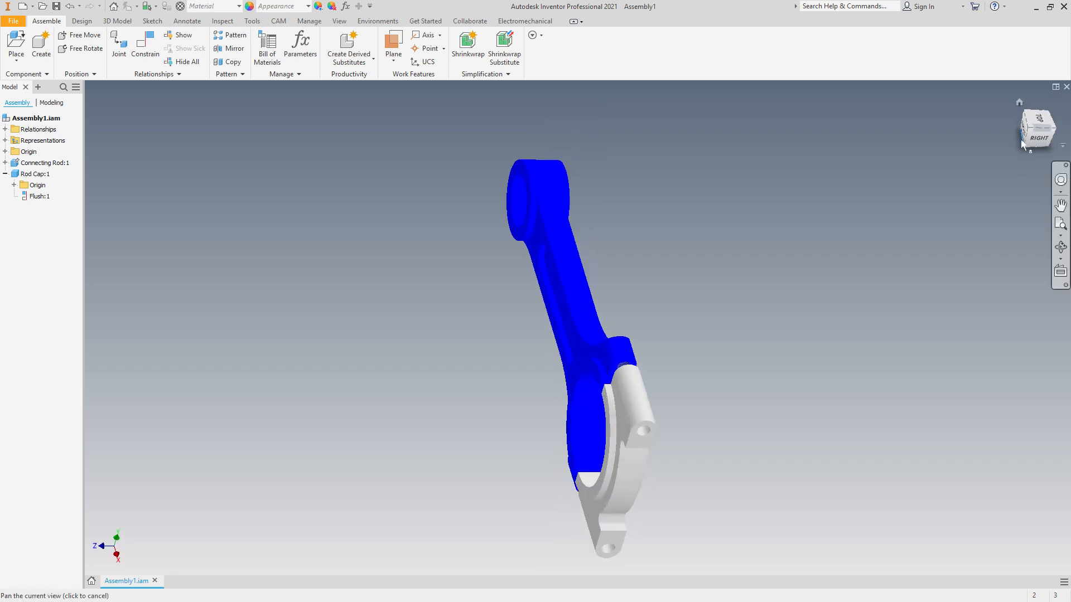
{"action": "left_click", "coordinate": [1030, 131]}
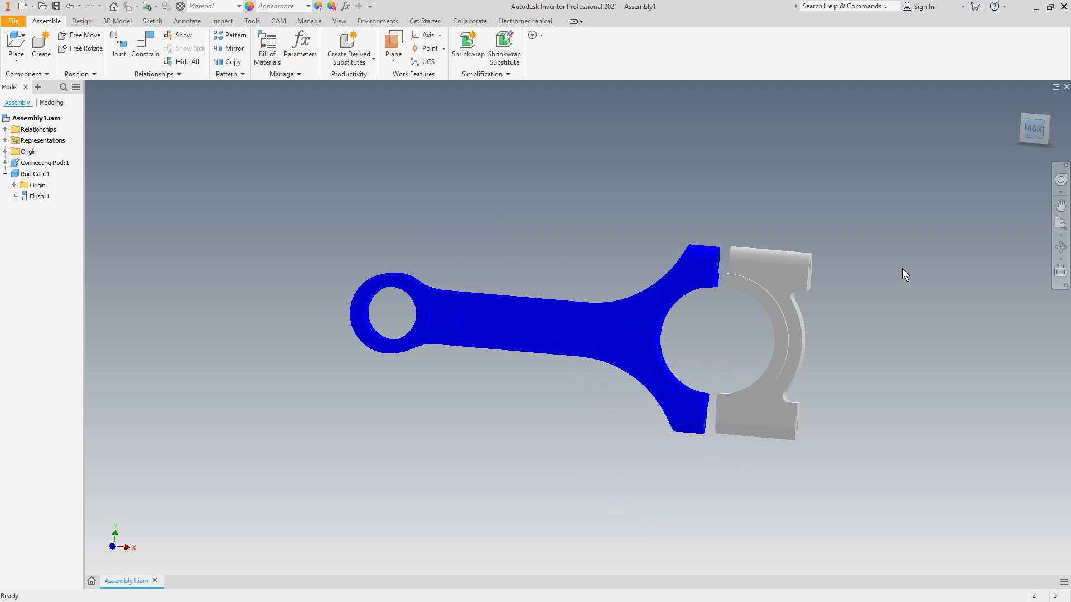
{"action": "left_click_drag", "start_coordinate": [792, 295], "coordinate": [756, 336]}
{"action": "left_click", "coordinate": [1037, 120]}
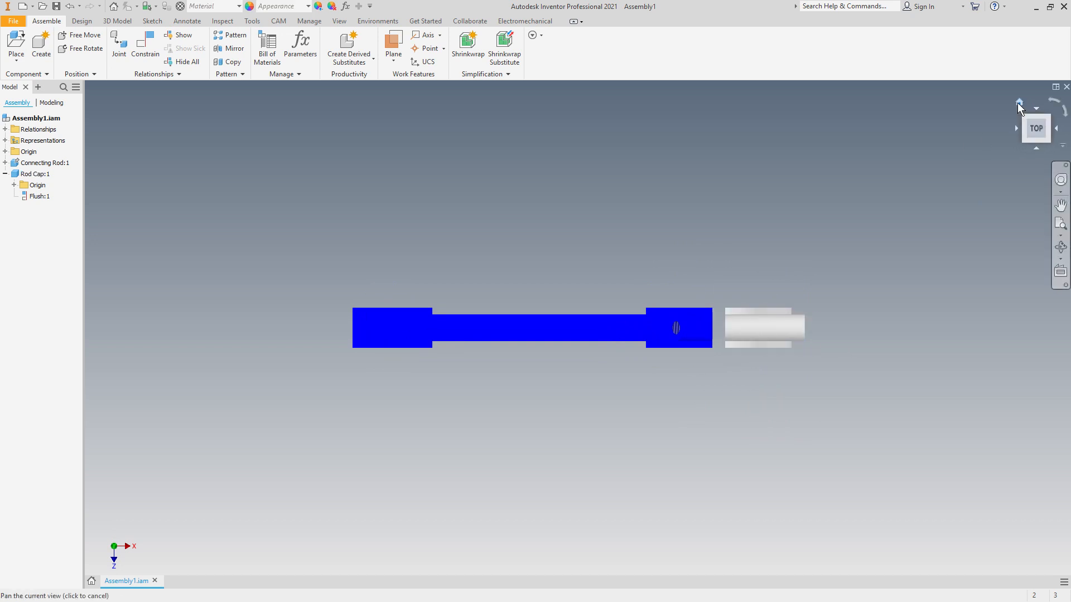
{"action": "left_click", "coordinate": [1018, 103]}
{"action": "mouse_move", "coordinate": [749, 359]}
{"action": "left_mouse_down"}
{"action": "mouse_move", "coordinate": [752, 326]}
{"action": "mouse_move", "coordinate": [762, 344]}
{"action": "left_mouse_up"}
{"action": "left_click", "coordinate": [148, 44]}
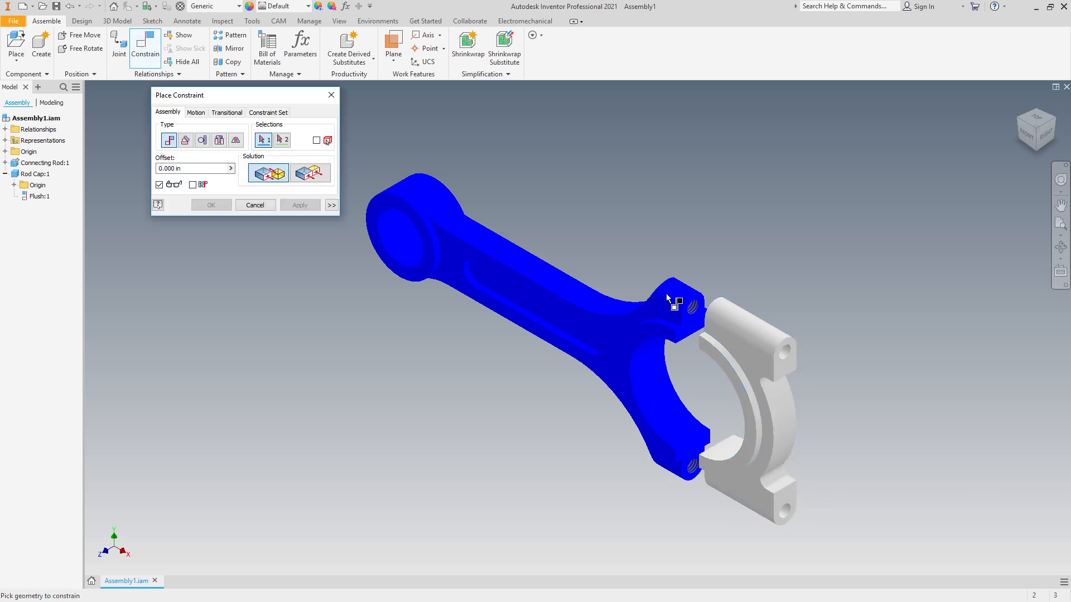
{"action": "left_click", "coordinate": [693, 328]}
{"action": "left_click", "coordinate": [1030, 124]}
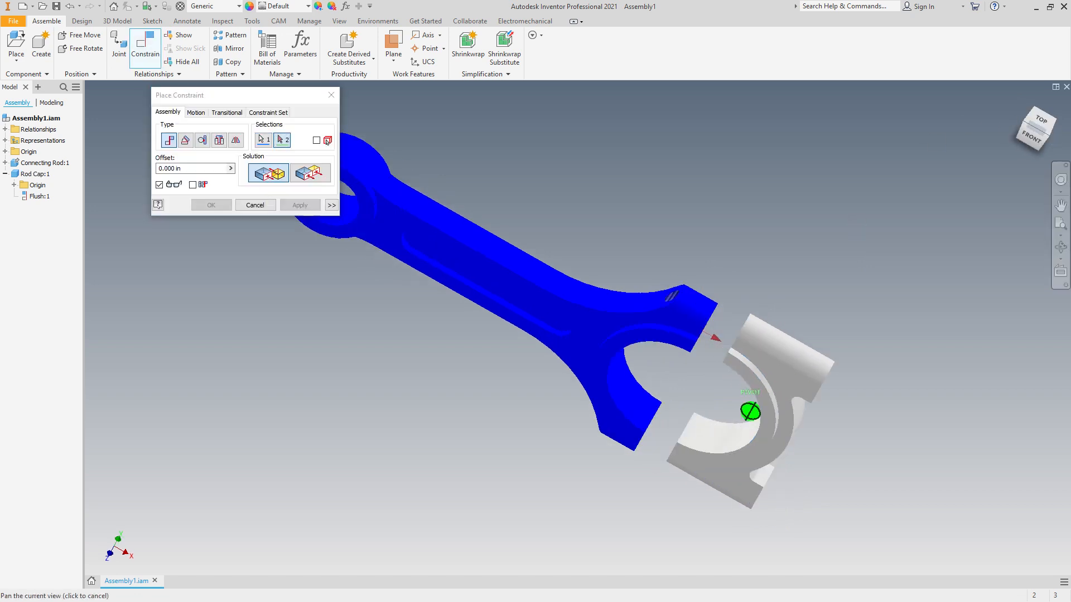
{"action": "left_click", "coordinate": [746, 338]}
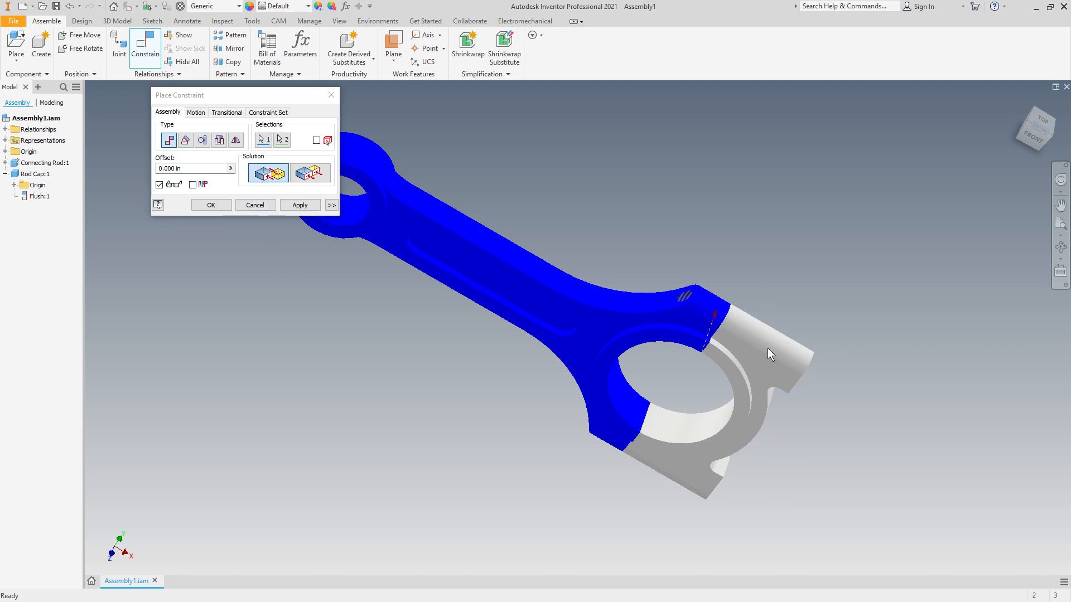
{"action": "left_click", "coordinate": [255, 206]}
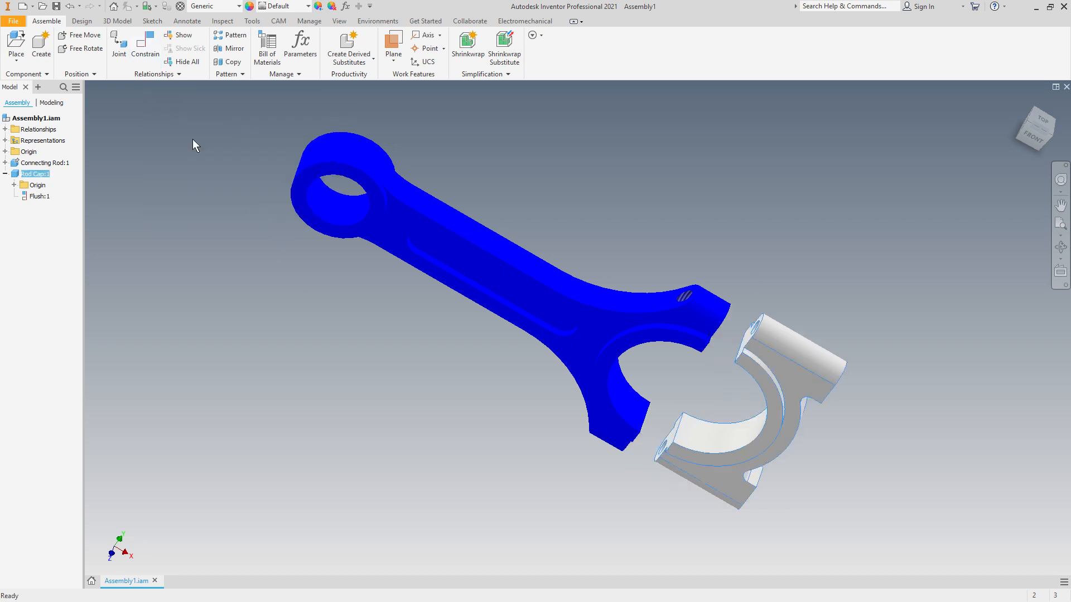
Step: Mate the upper flat joint faces of the connecting rod and rod cap using the Mate solution and a 0.000 in offset
{"action": "left_click", "coordinate": [137, 54]}
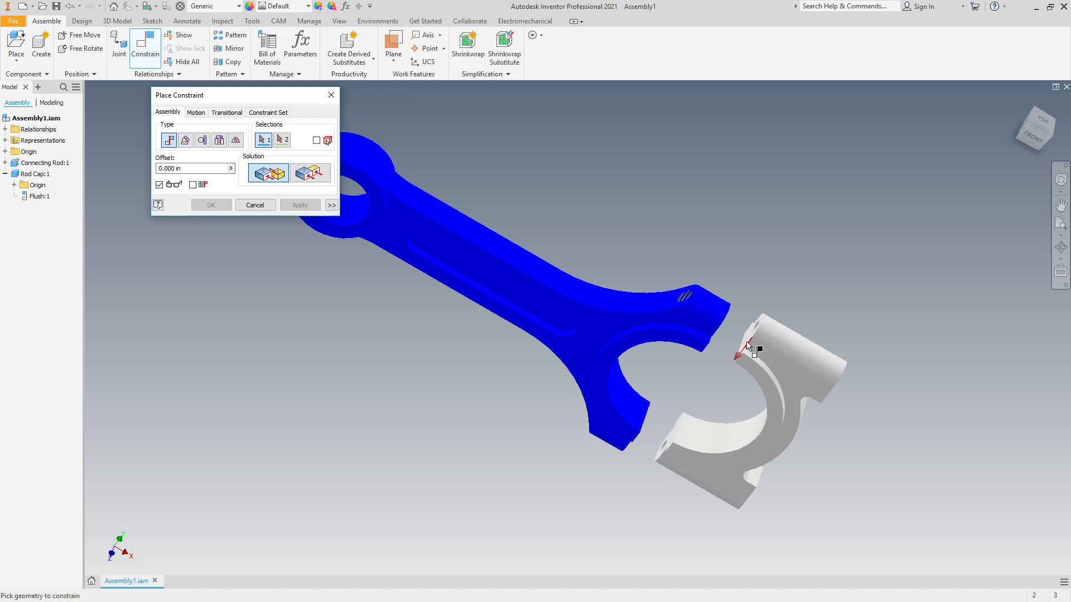
{"action": "left_click_drag", "start_coordinate": [1033, 136], "coordinate": [1000, 160]}
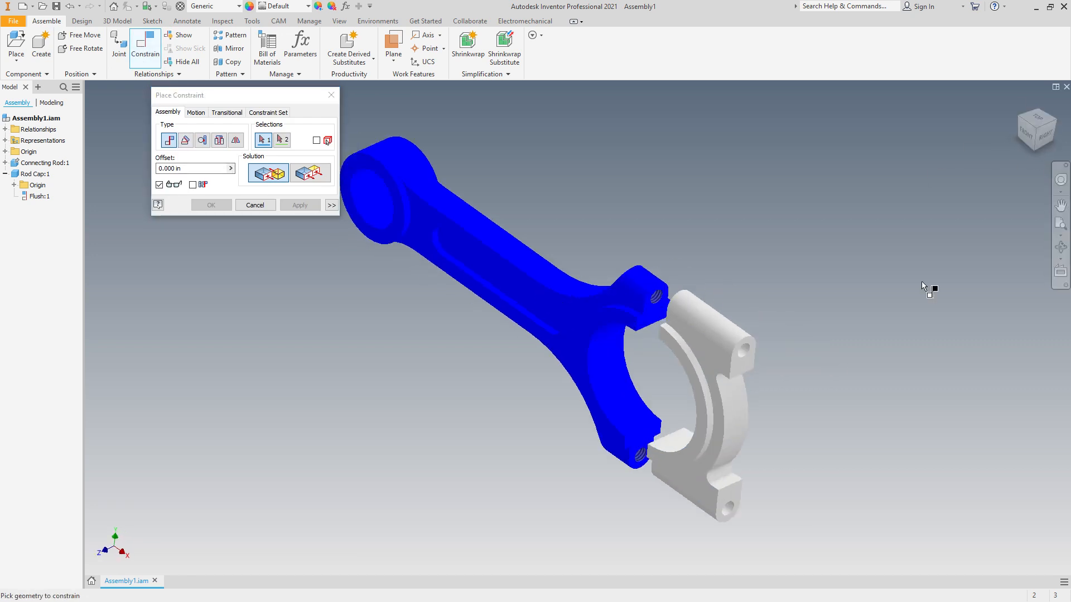
{"action": "left_click", "coordinate": [656, 317]}
{"action": "left_click_drag", "start_coordinate": [1023, 135], "coordinate": [1046, 142]}
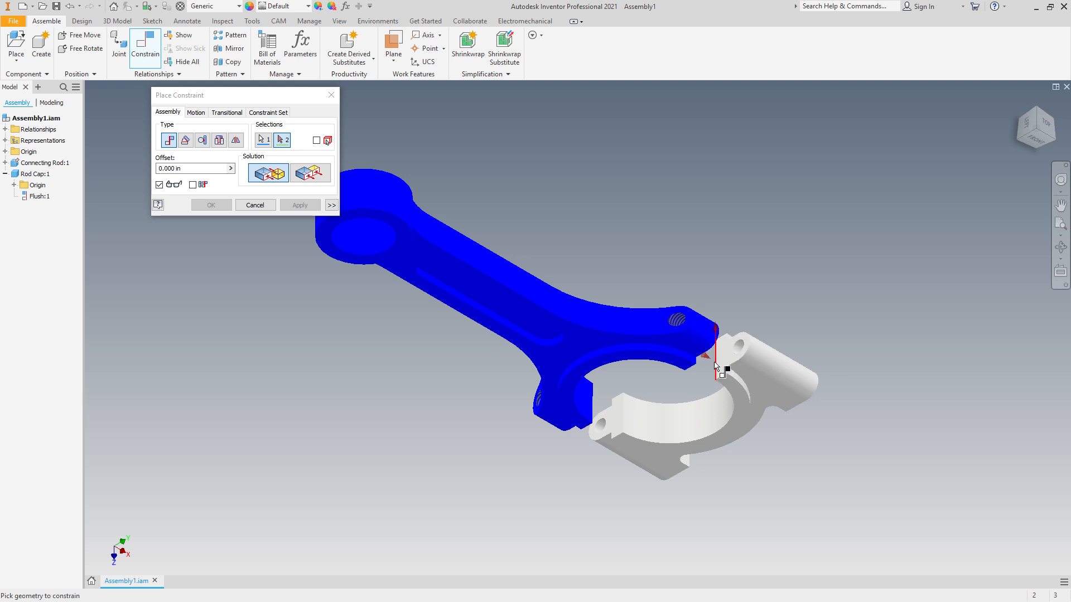
{"action": "left_click", "coordinate": [718, 361]}
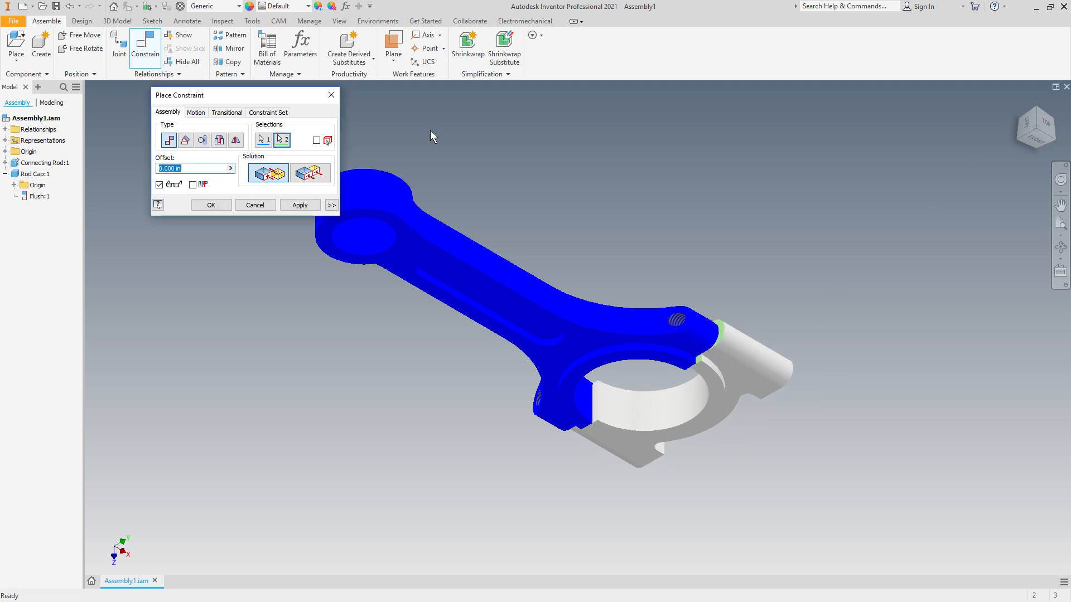
{"action": "left_click", "coordinate": [300, 205]}
Step: Mate the large bore axes of the connecting rod and rod cap with a 0.000 in offset and inspect the aligned parts
{"action": "left_click_drag", "start_coordinate": [1037, 143], "coordinate": [995, 100]}
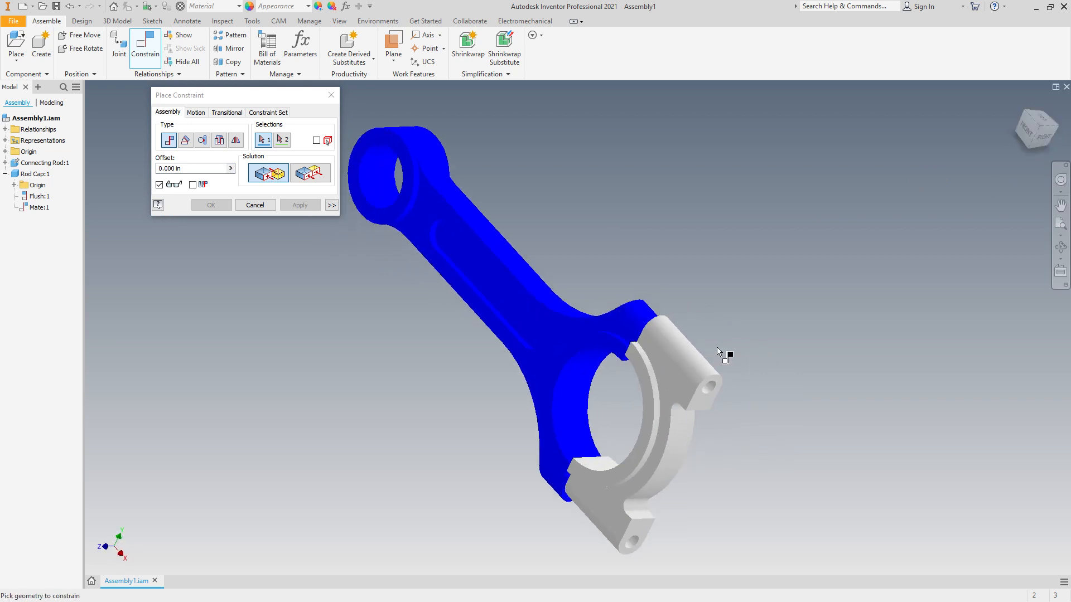
{"action": "left_click", "coordinate": [576, 384]}
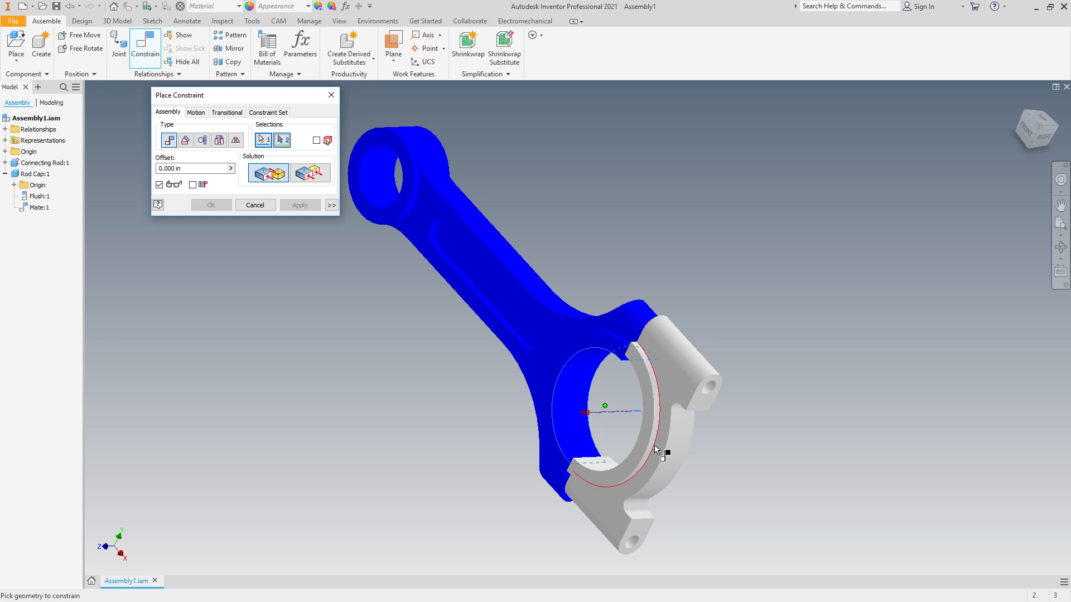
{"action": "scroll", "coordinate": [650, 447], "scroll_direction": "up", "scroll_amount": 3}
{"action": "scroll", "coordinate": [717, 424], "scroll_direction": "down", "scroll_amount": 3}
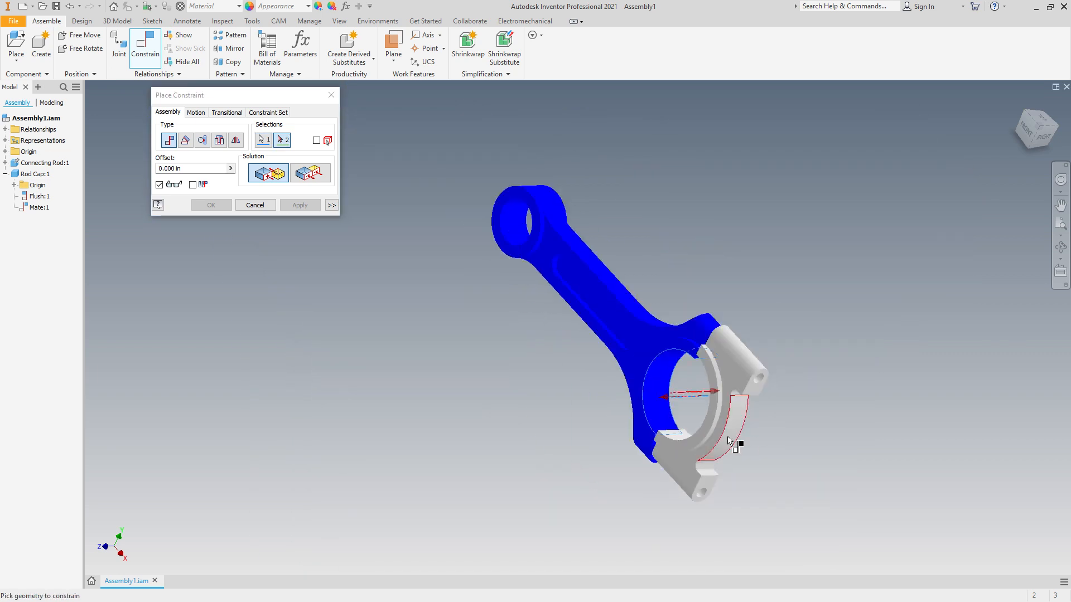
{"action": "mouse_move", "coordinate": [1030, 133]}
{"action": "left_mouse_down"}
{"action": "mouse_move", "coordinate": [1041, 134]}
{"action": "mouse_move", "coordinate": [870, 232]}
{"action": "left_mouse_up"}
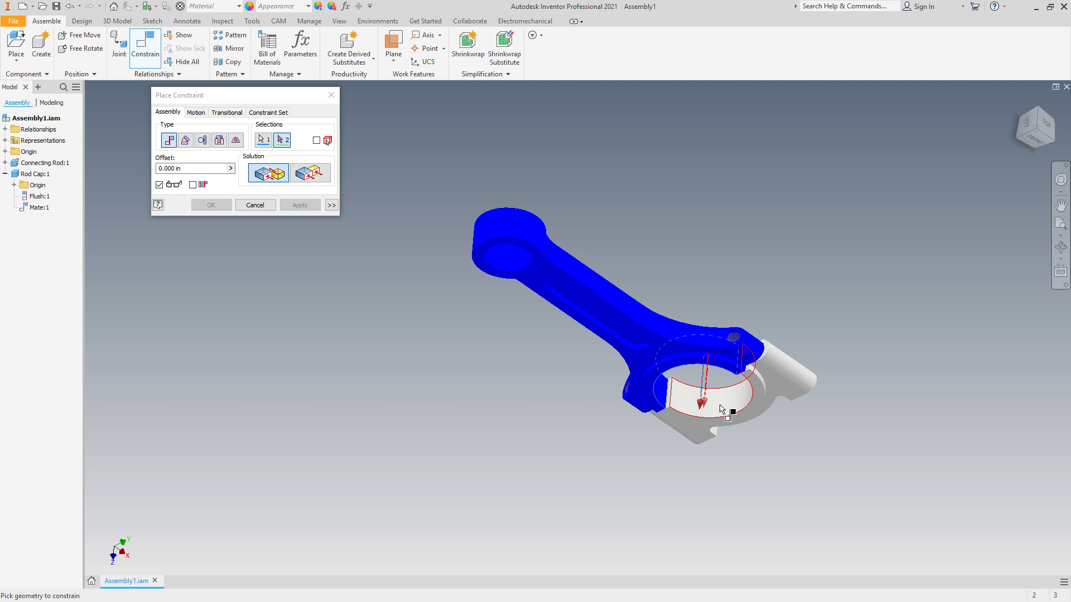
{"action": "mouse_move", "coordinate": [737, 427]}
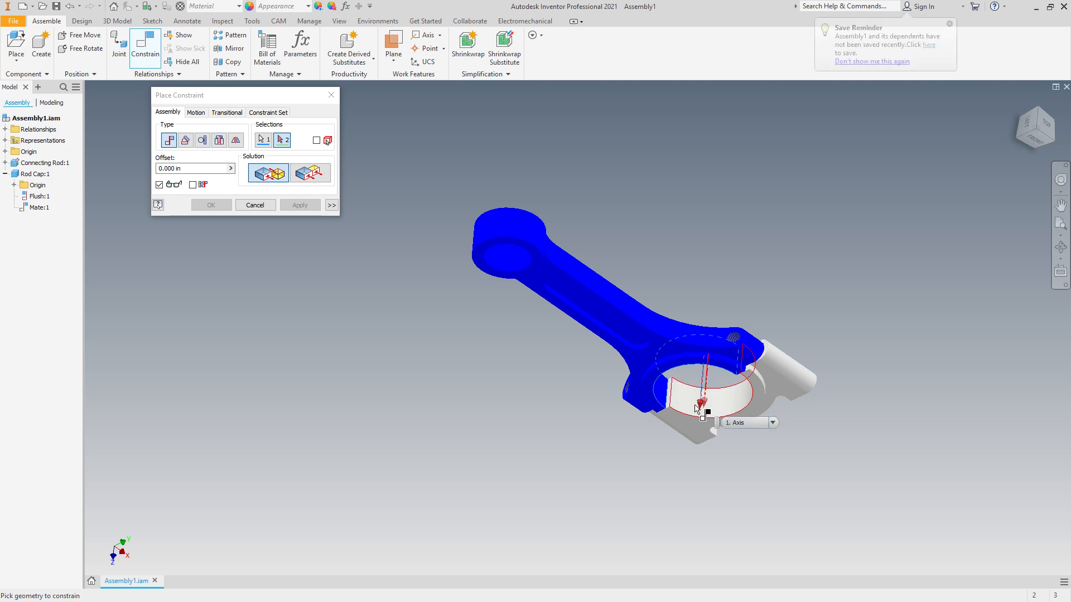
{"action": "left_click", "coordinate": [715, 407]}
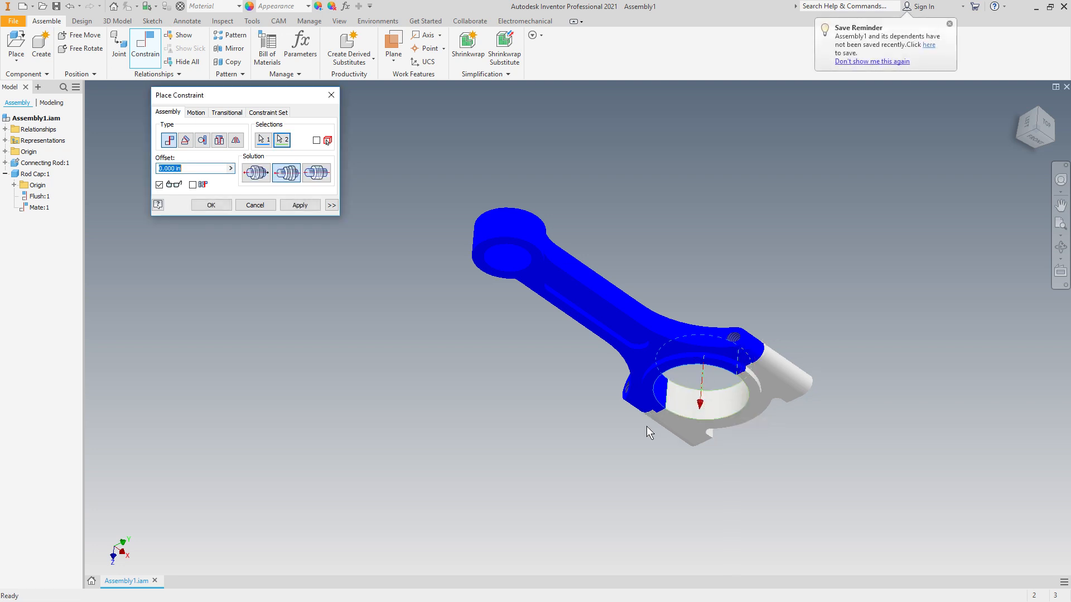
{"action": "left_click", "coordinate": [299, 205]}
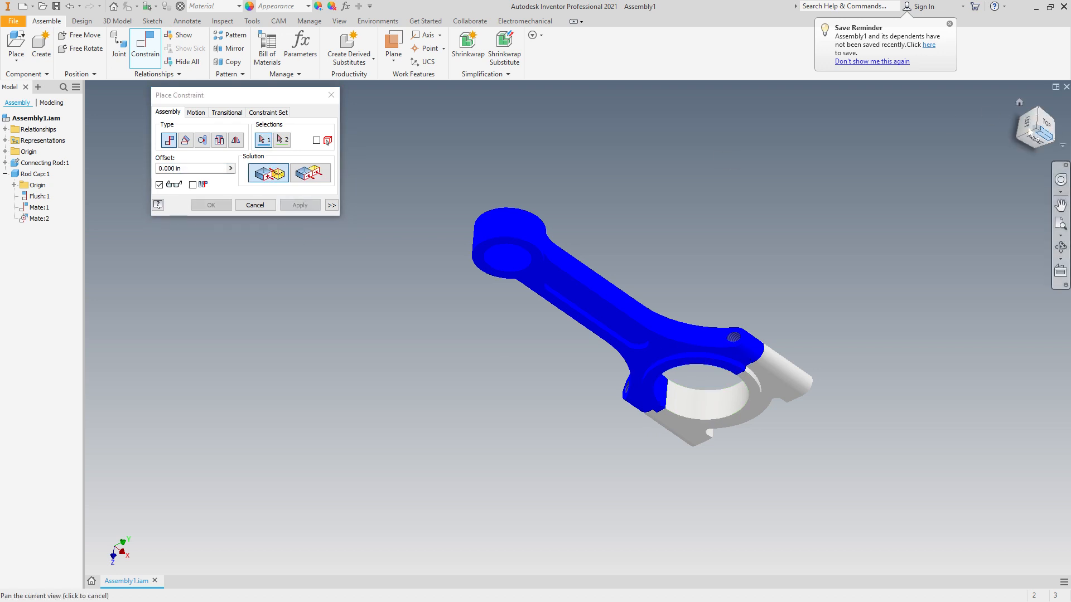
{"action": "left_click", "coordinate": [1044, 128]}
{"action": "middle_click_drag", "start_coordinate": [608, 229], "coordinate": [726, 215], "text": "shift"}
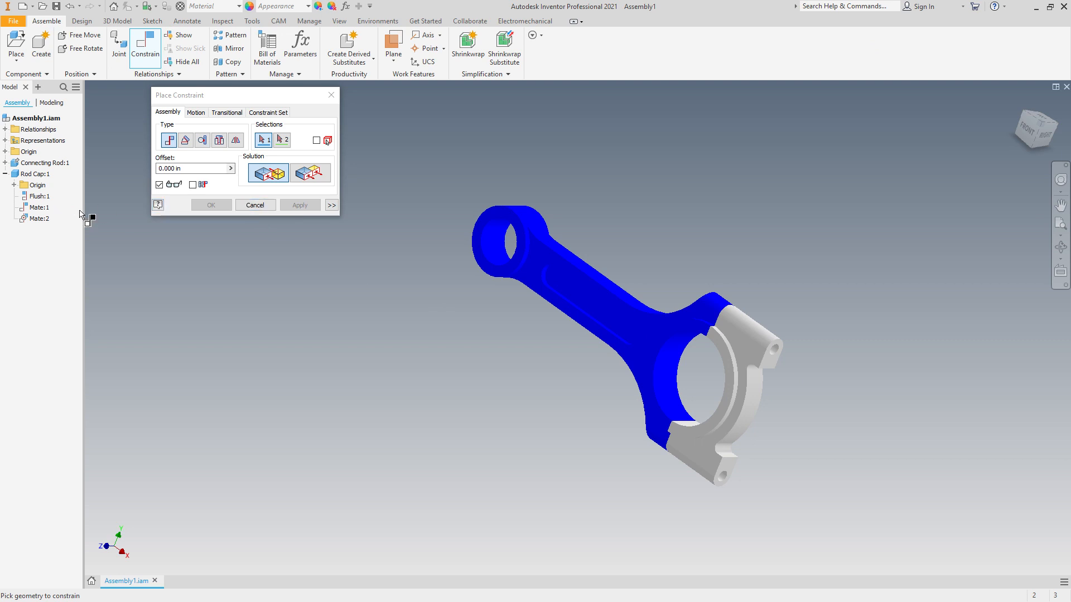
{"action": "left_click", "coordinate": [254, 205]}
Step: Delete the flush constraint and both mate constraints from the rod cap
{"action": "left_click", "coordinate": [39, 197]}
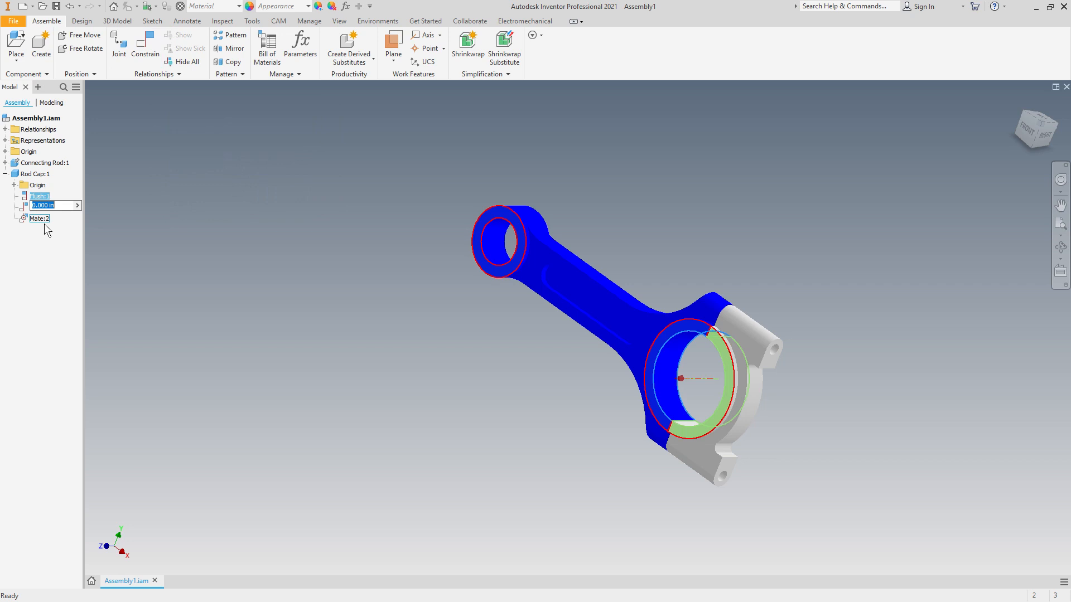
{"action": "left_click", "coordinate": [41, 218], "text": "shift"}
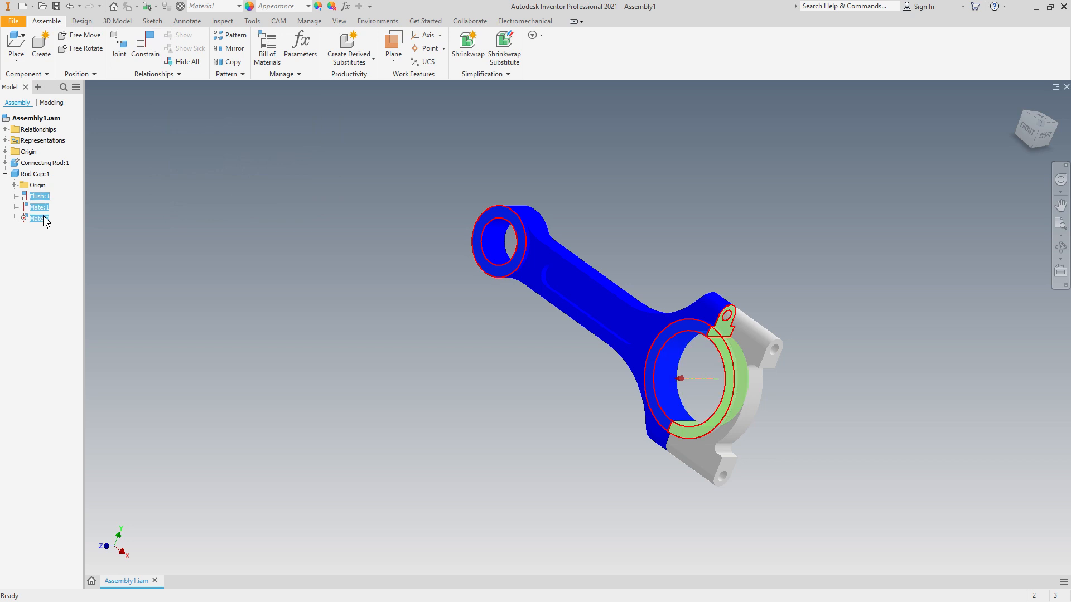
{"action": "key", "text": "Delete"}
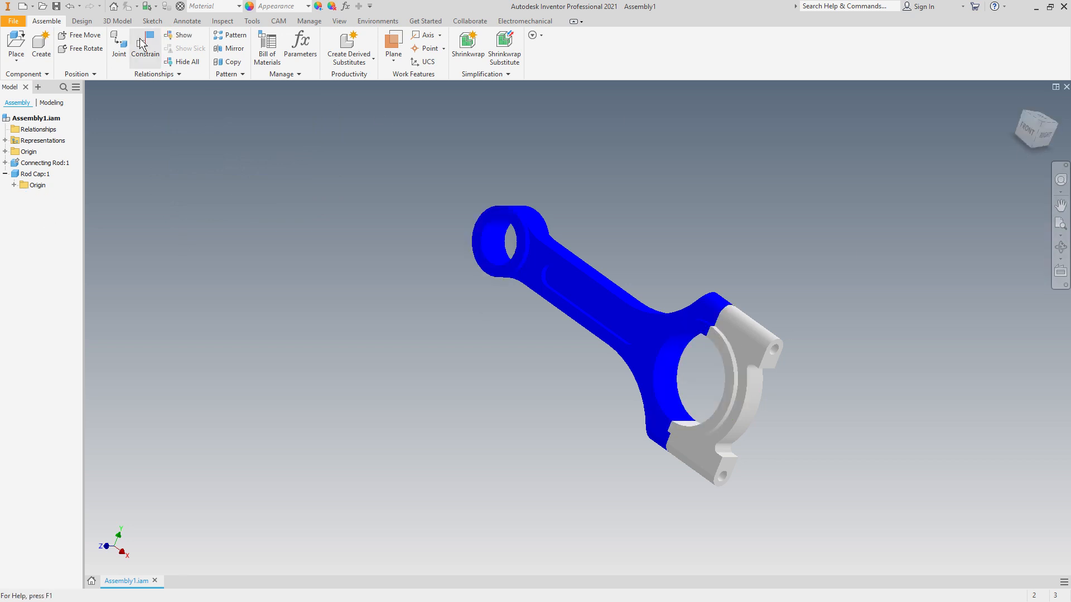
Step: Mate the center points of the large bores' circular edges on the connecting rod and rod cap with a 0.000 in offset
{"action": "left_click", "coordinate": [144, 61]}
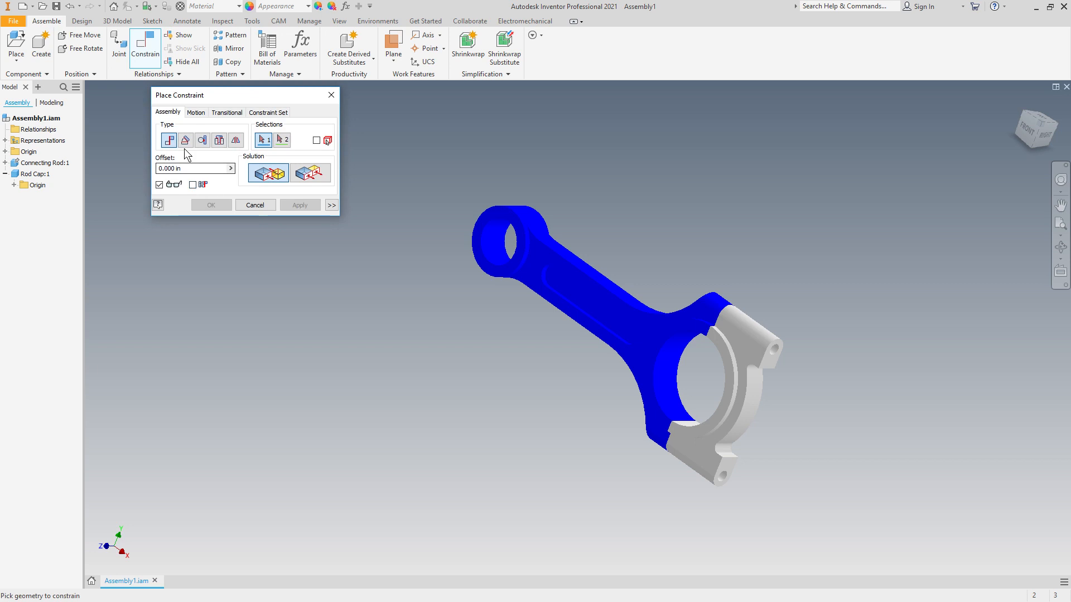
{"action": "left_click", "coordinate": [658, 355]}
{"action": "left_click", "coordinate": [724, 389]}
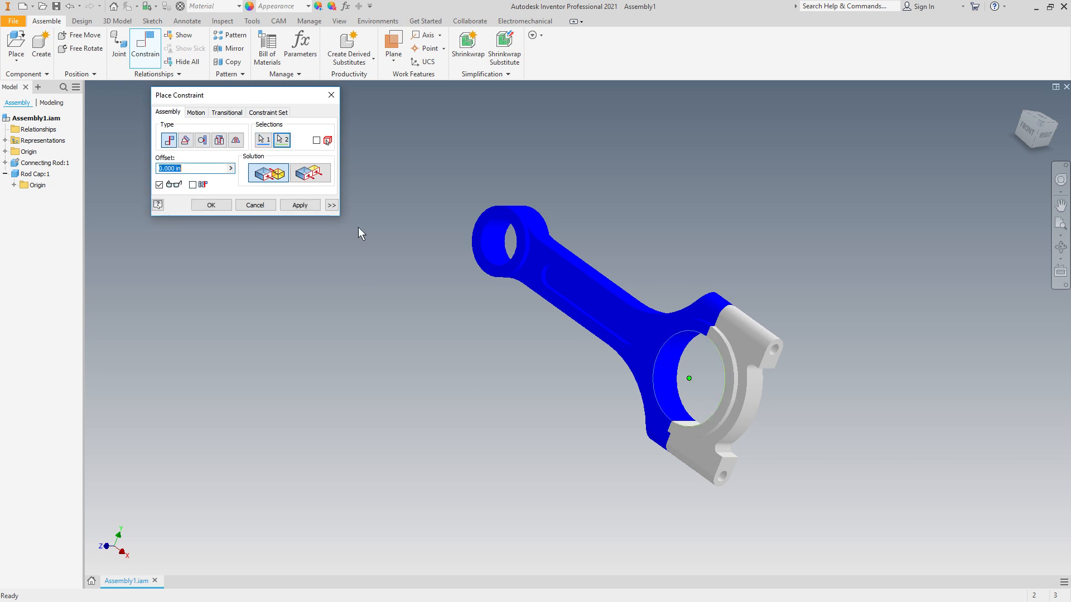
{"action": "left_click", "coordinate": [300, 206]}
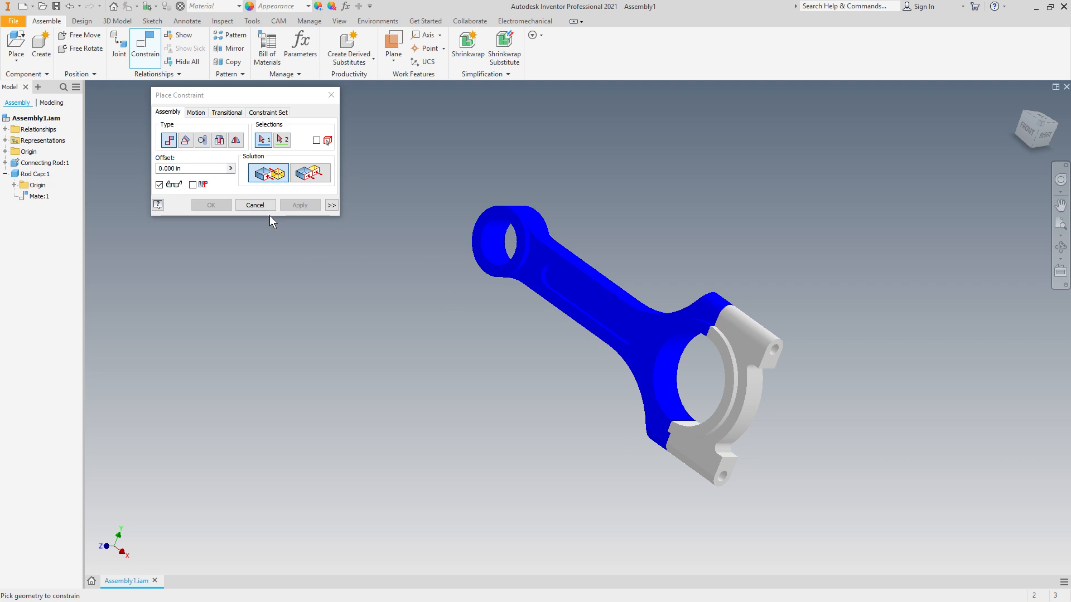
{"action": "key", "text": "Escape"}
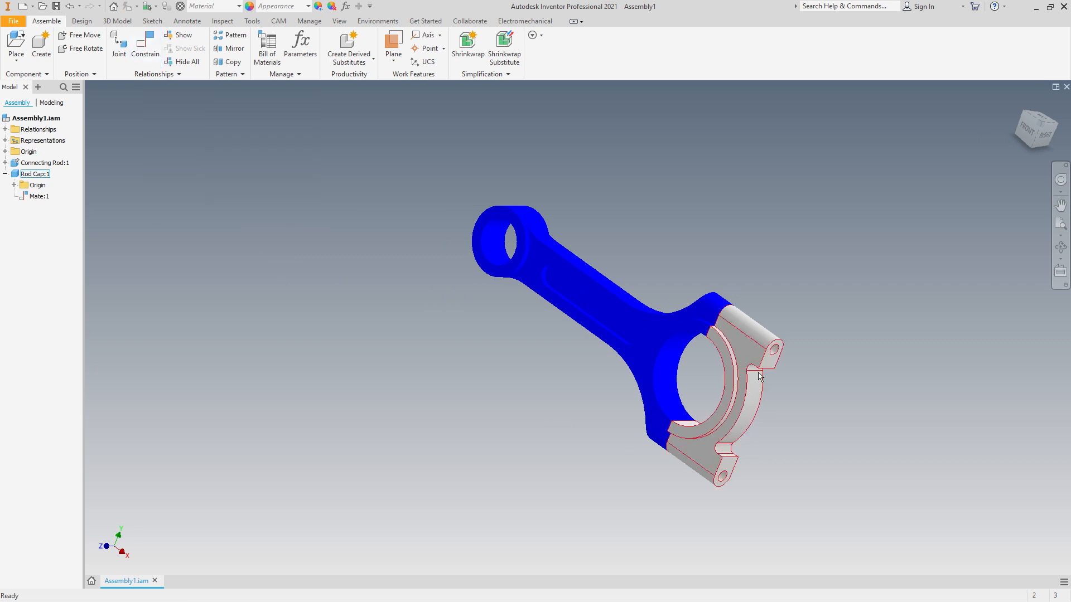
Step: Rotate the rod cap about its mated bore center point and check its remaining freedom of movement in front and isometric views
{"action": "left_click_drag", "start_coordinate": [753, 352], "coordinate": [725, 357]}
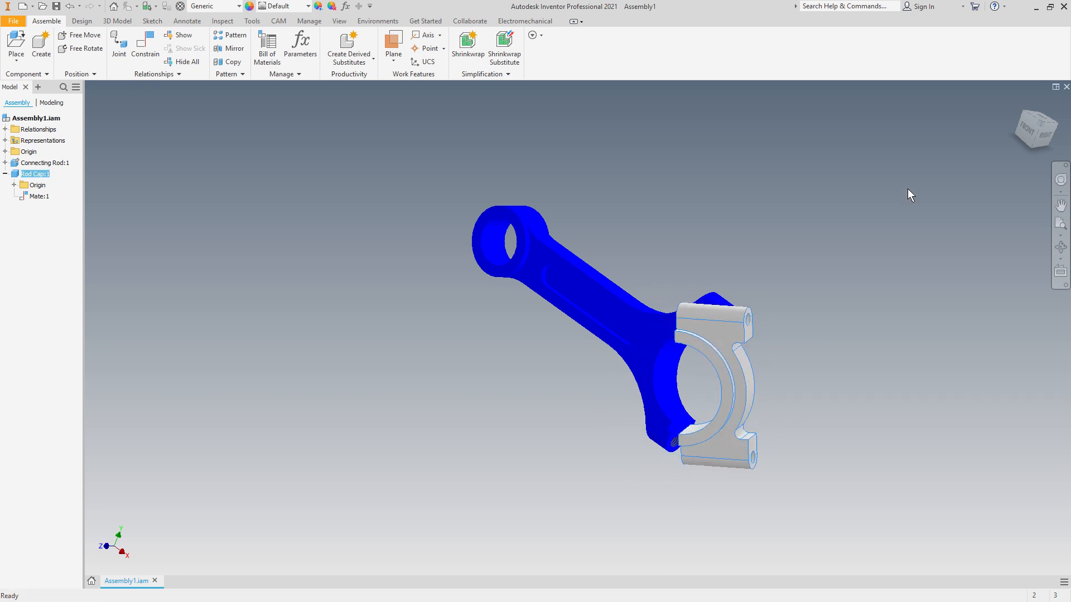
{"action": "left_click", "coordinate": [1028, 126]}
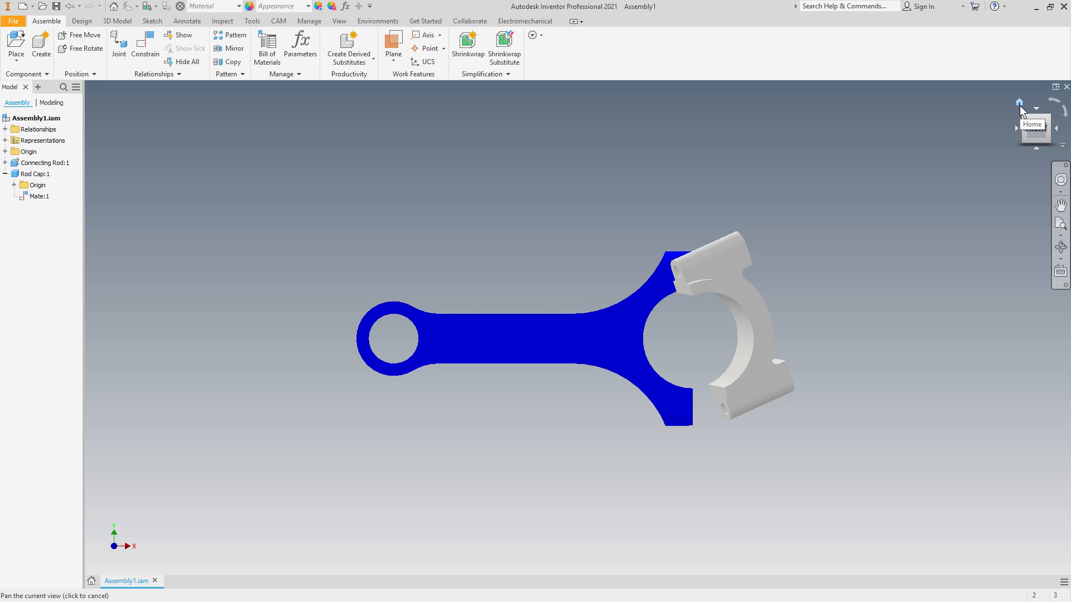
{"action": "left_click", "coordinate": [1049, 119]}
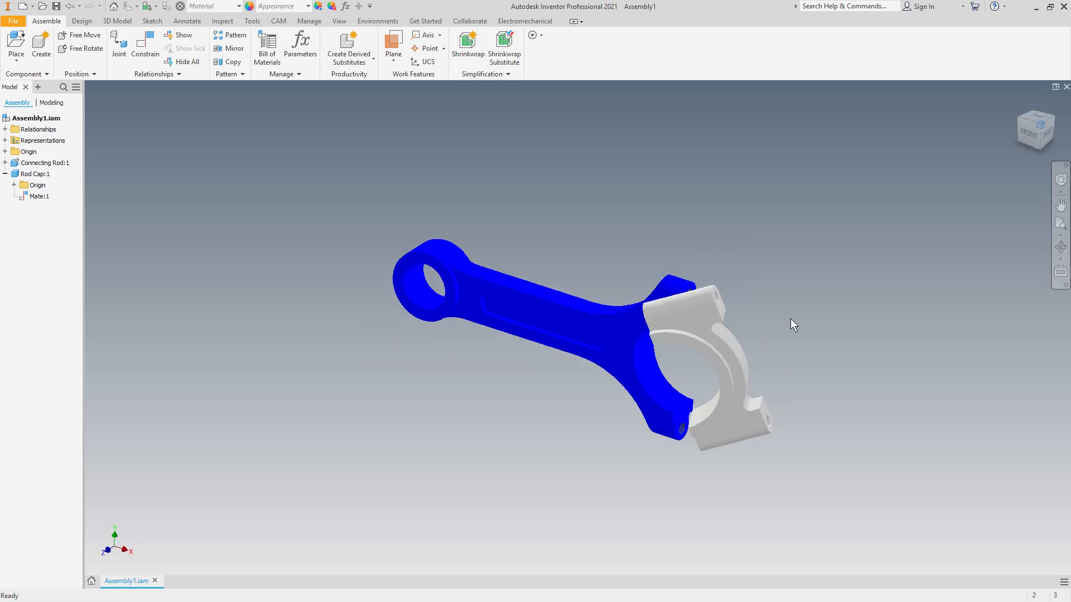
{"action": "left_click_drag", "start_coordinate": [694, 343], "coordinate": [754, 309]}
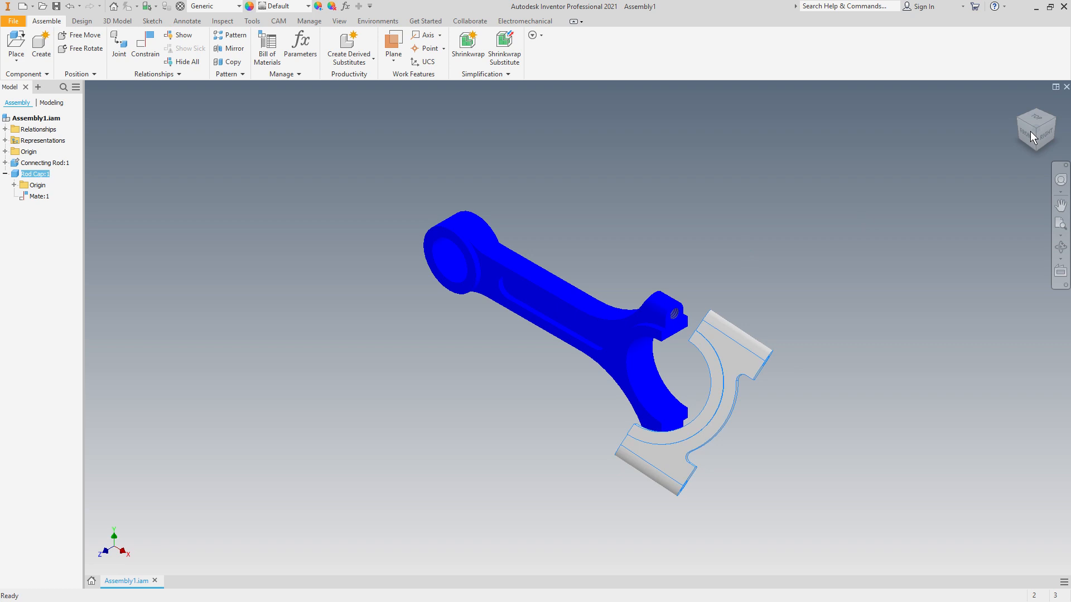
Step: Mate the center points of the upper bolt holes on the connecting rod and rod cap joint faces with a 0.000 in offset
{"action": "left_click", "coordinate": [119, 51]}
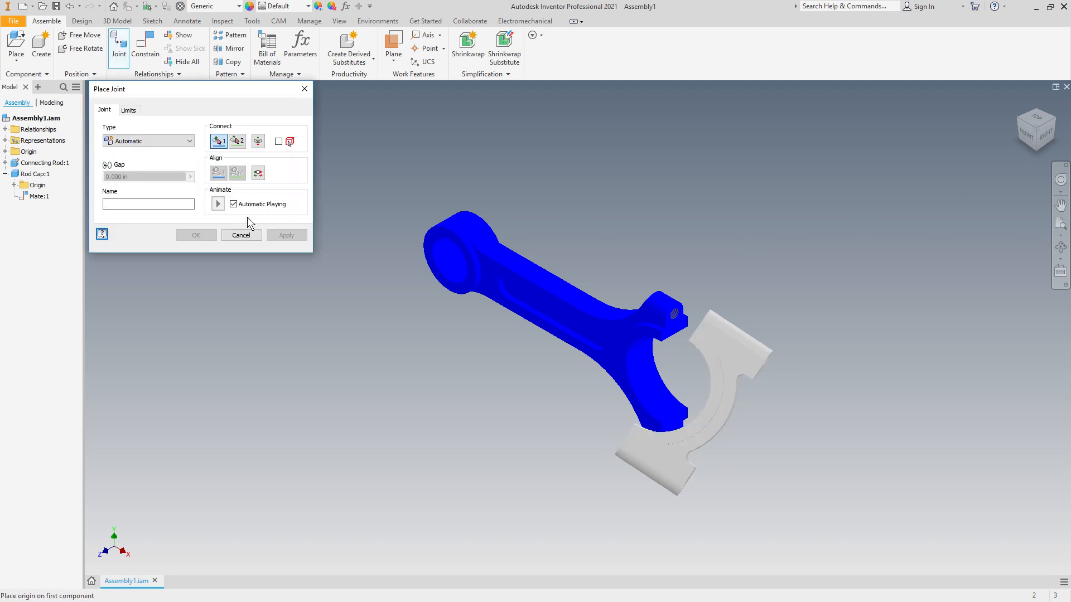
{"action": "left_click", "coordinate": [241, 236]}
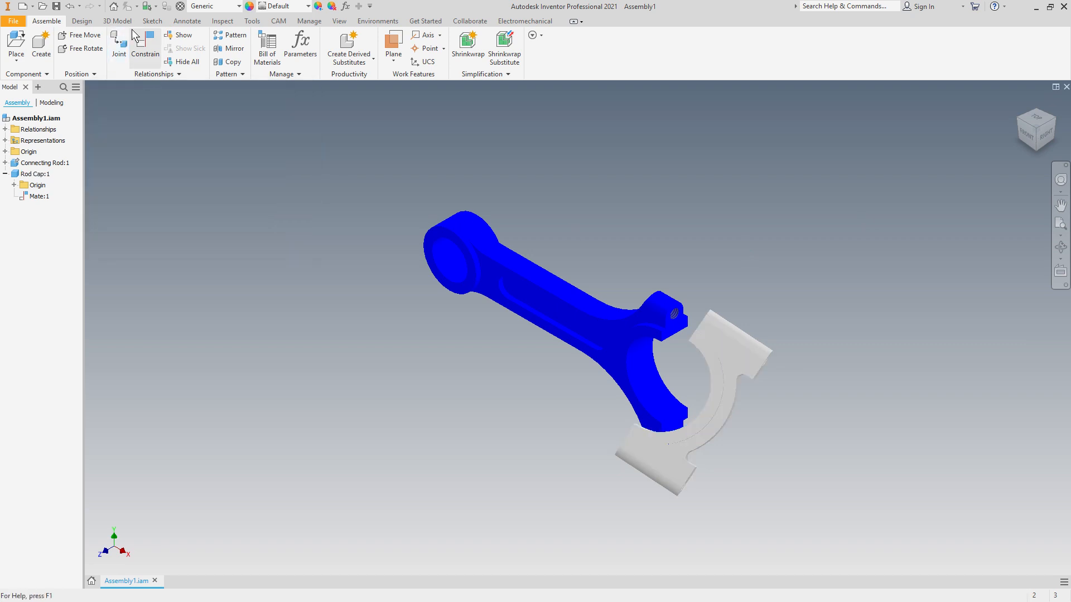
{"action": "left_click", "coordinate": [140, 63]}
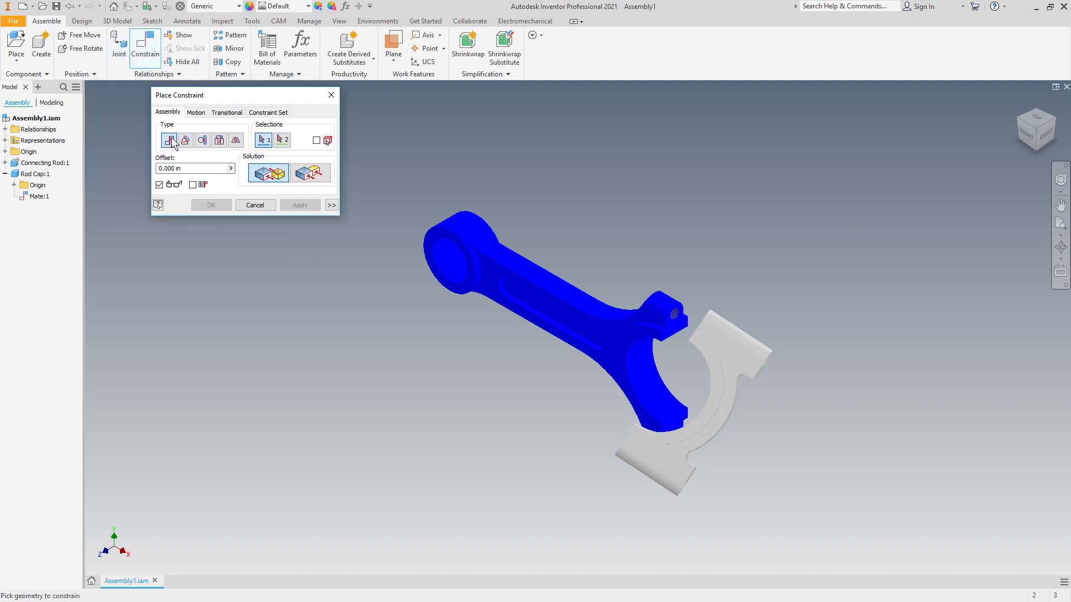
{"action": "left_click", "coordinate": [677, 318]}
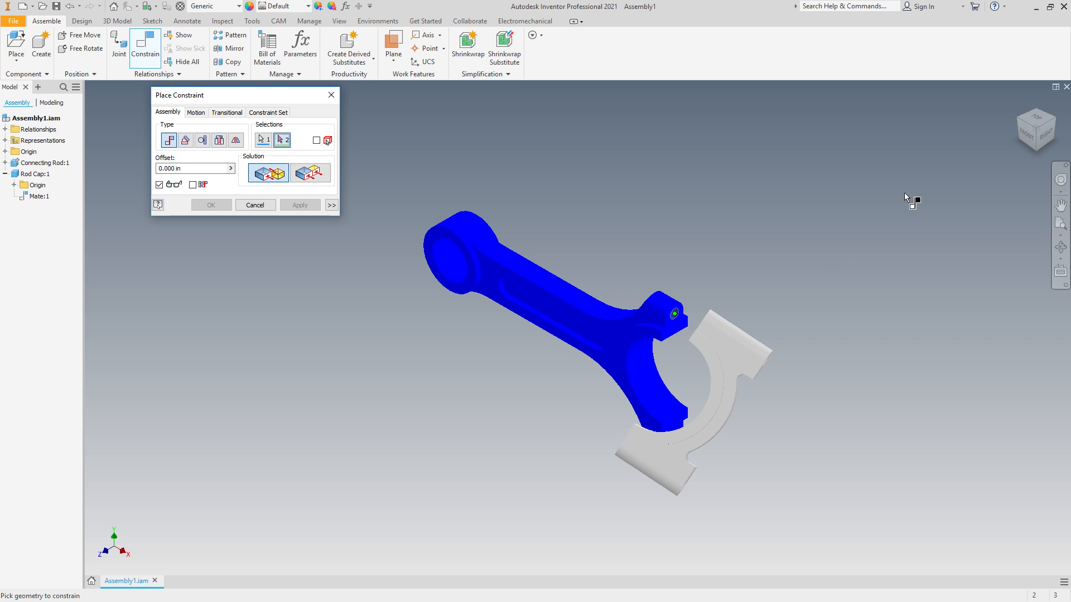
{"action": "left_click_drag", "start_coordinate": [1025, 126], "coordinate": [1036, 135]}
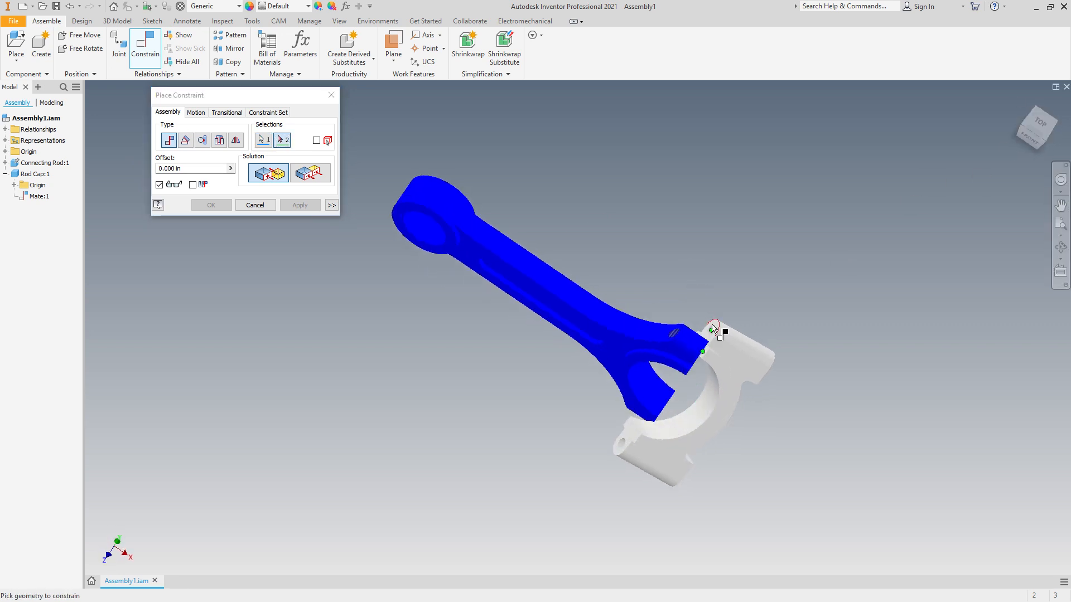
{"action": "left_click", "coordinate": [712, 332]}
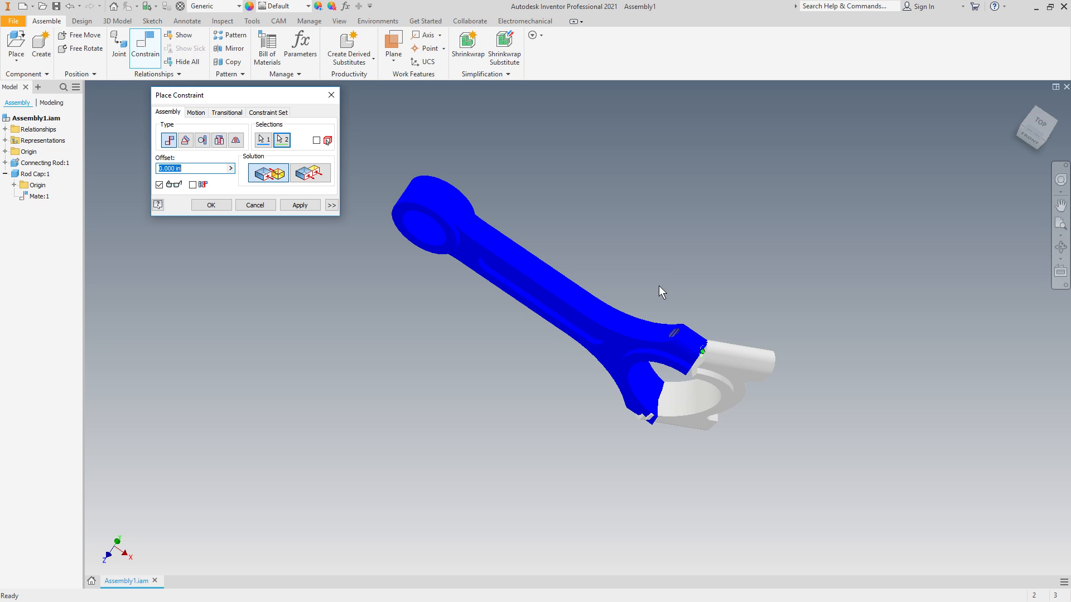
{"action": "left_click", "coordinate": [296, 205]}
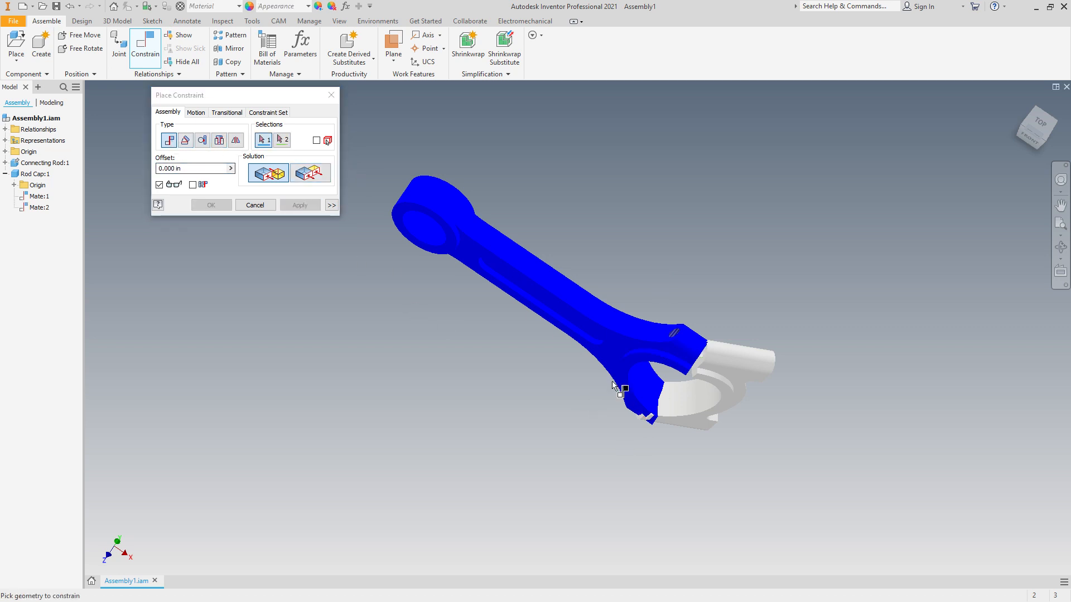
Step: Try a Flush constraint with a 0.000 in offset between the raised ring faces around the large bores of both parts
{"action": "left_click", "coordinate": [626, 375]}
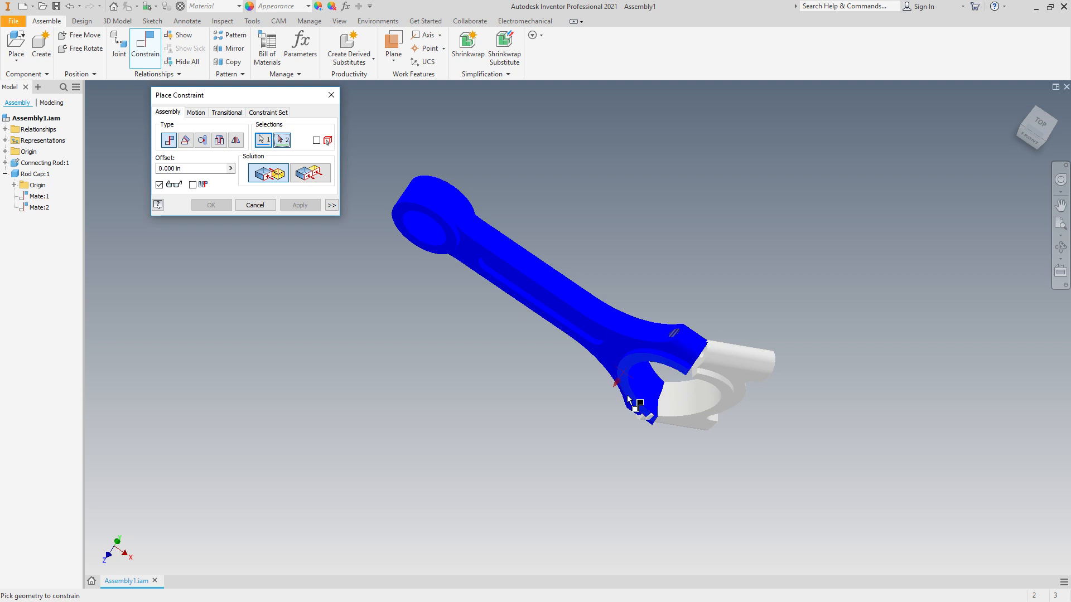
{"action": "left_click", "coordinate": [729, 402]}
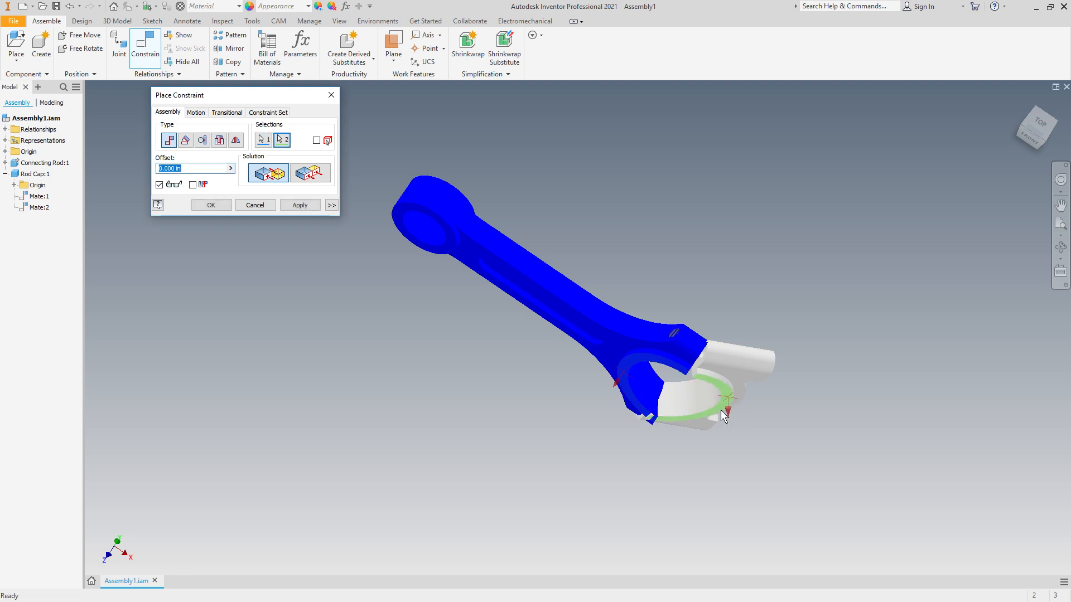
{"action": "left_click", "coordinate": [310, 173]}
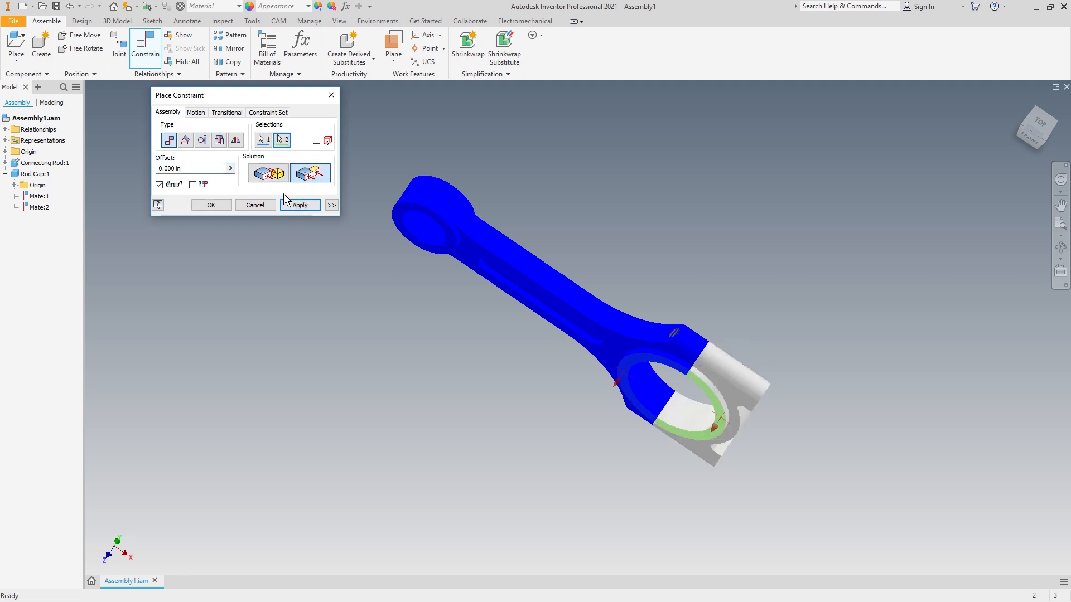
{"action": "left_click", "coordinate": [255, 205]}
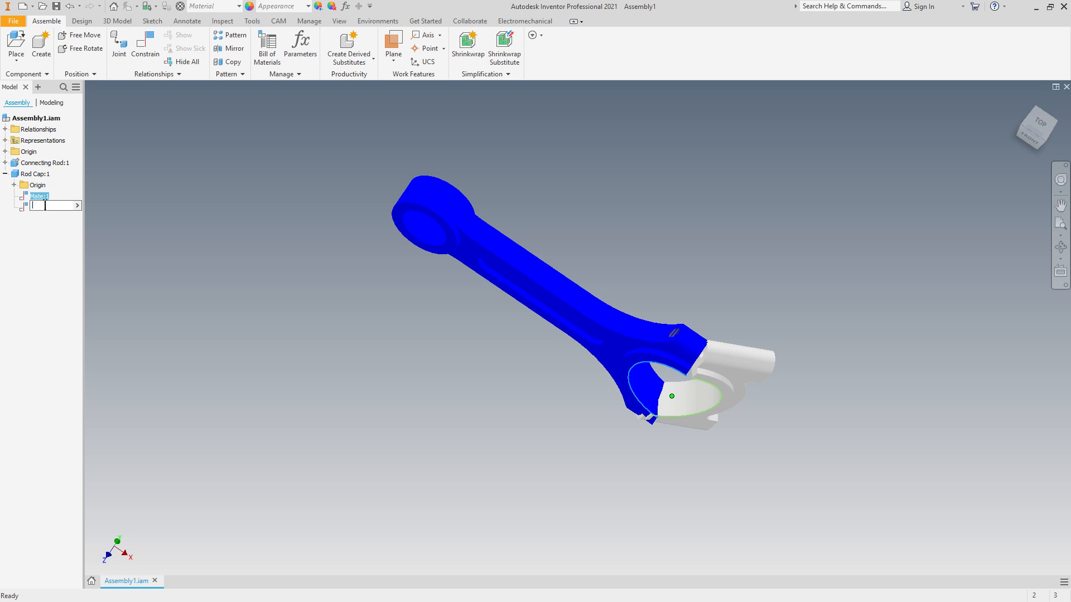
Step: Delete both center-point mates from the rod cap and move the cap away from the connecting rod's large end
{"action": "left_click", "coordinate": [41, 200]}
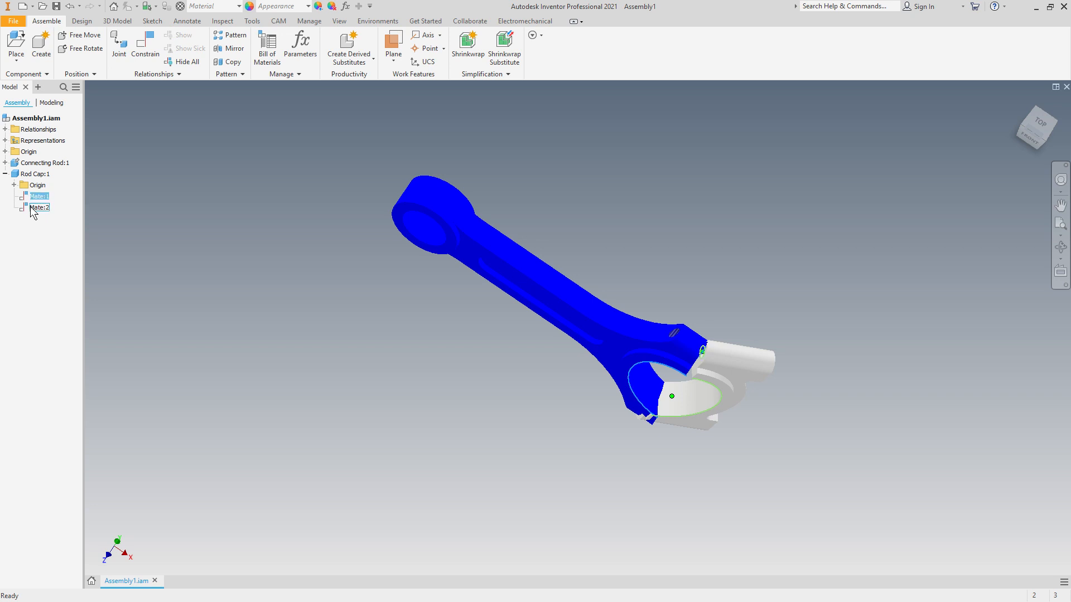
{"action": "right_click", "coordinate": [29, 208]}
{"action": "left_click", "coordinate": [48, 225]}
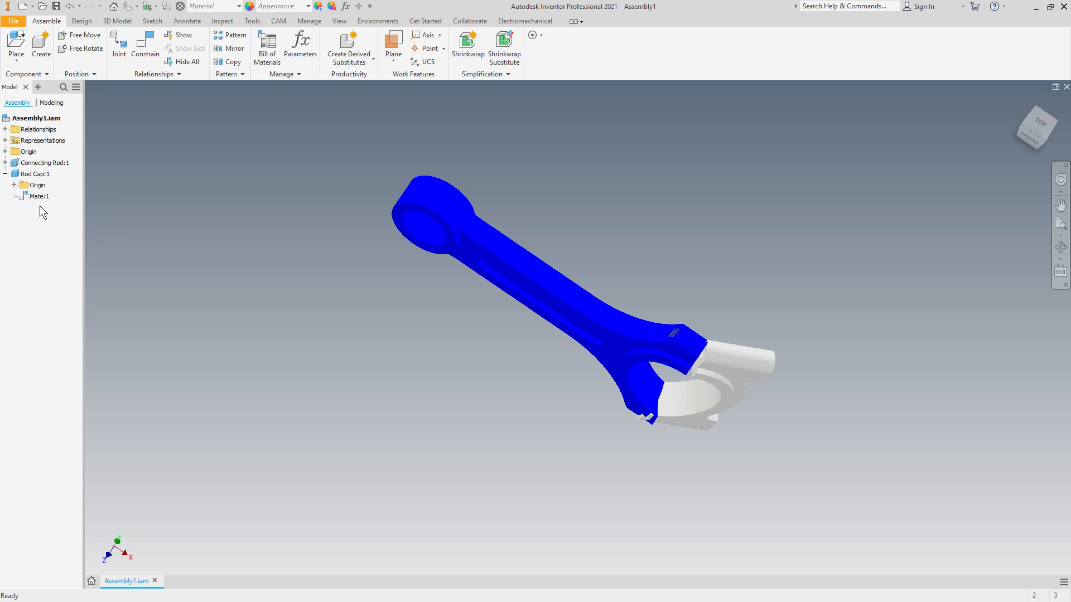
{"action": "right_click", "coordinate": [39, 202]}
{"action": "left_click", "coordinate": [48, 221]}
{"action": "left_click_drag", "start_coordinate": [721, 367], "coordinate": [771, 373]}
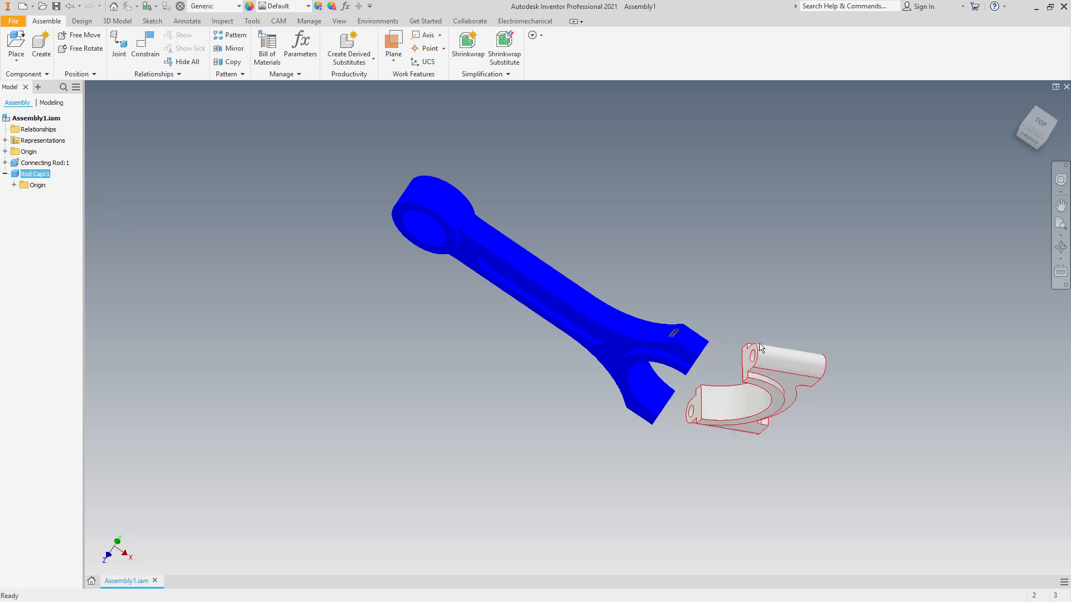
Step: Mate the upper joint faces of the connecting rod and rod cap with a 0.000 in offset
{"action": "left_click", "coordinate": [1032, 137]}
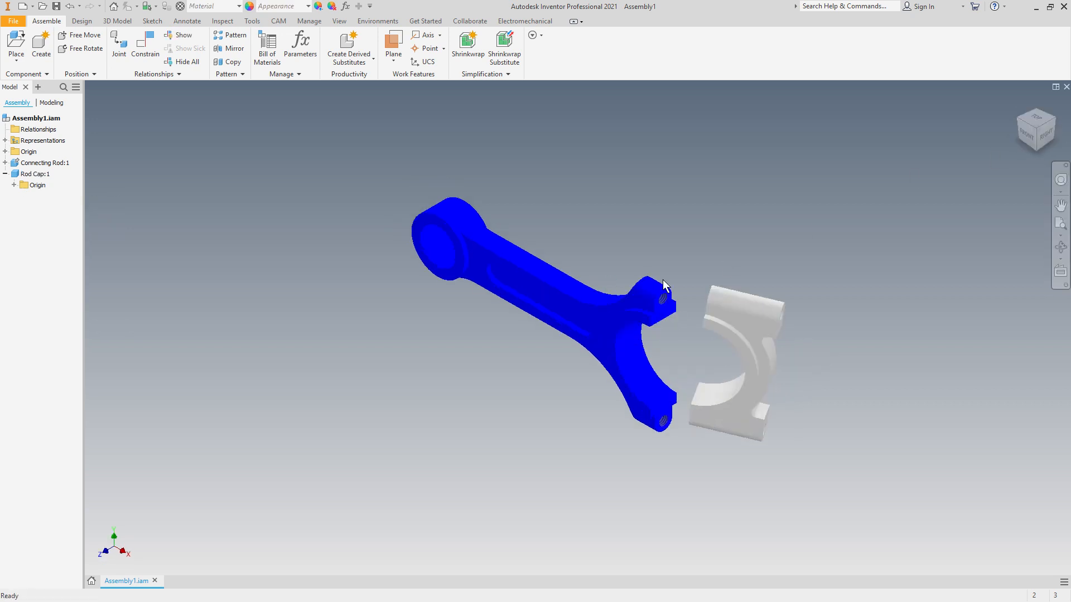
{"action": "left_click", "coordinate": [145, 48]}
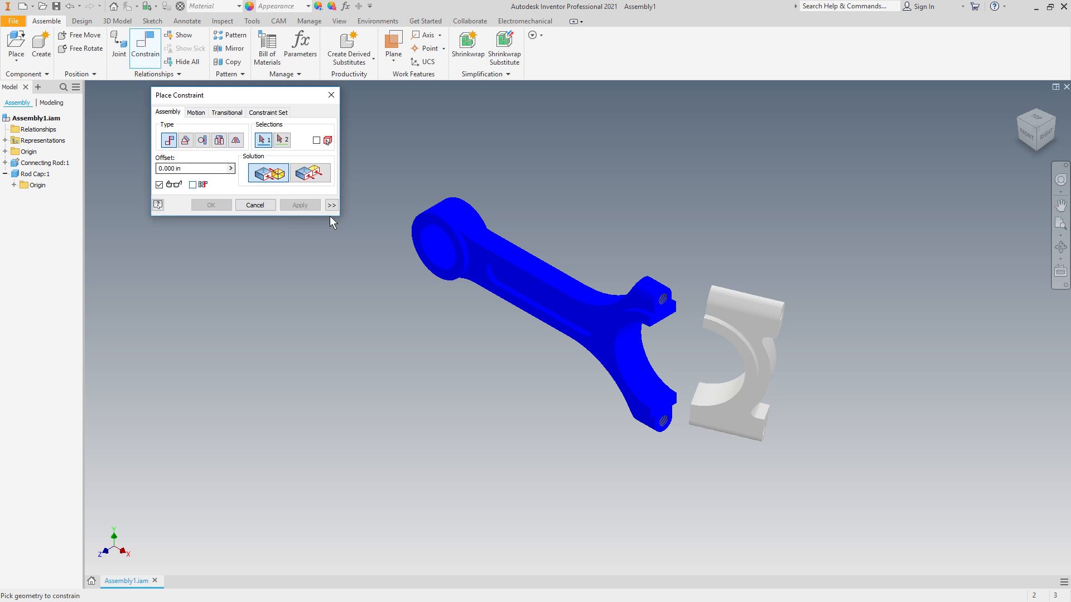
{"action": "left_click", "coordinate": [670, 311]}
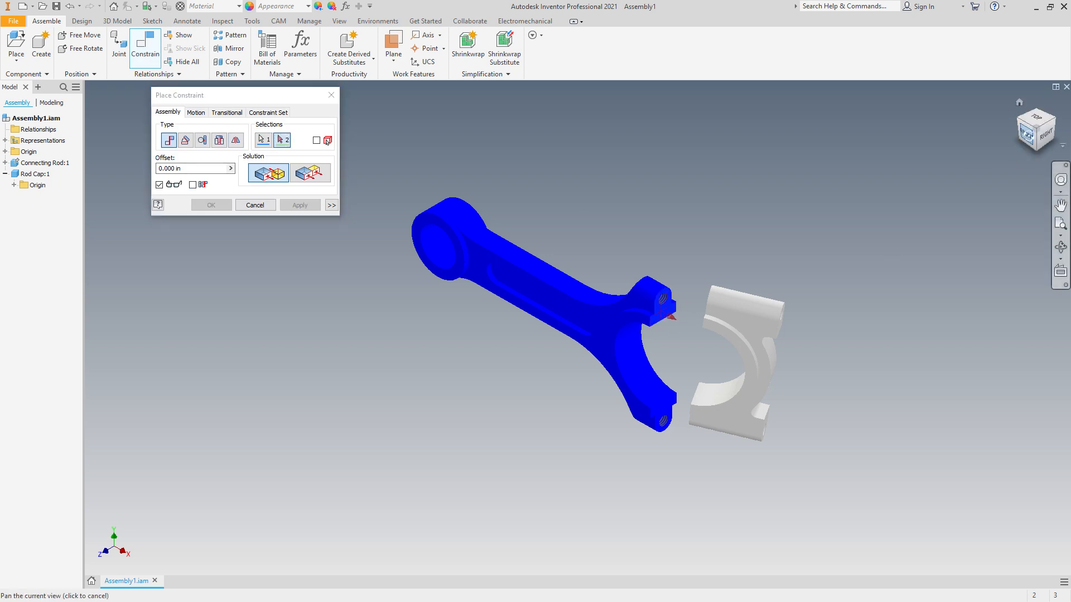
{"action": "left_click", "coordinate": [750, 337]}
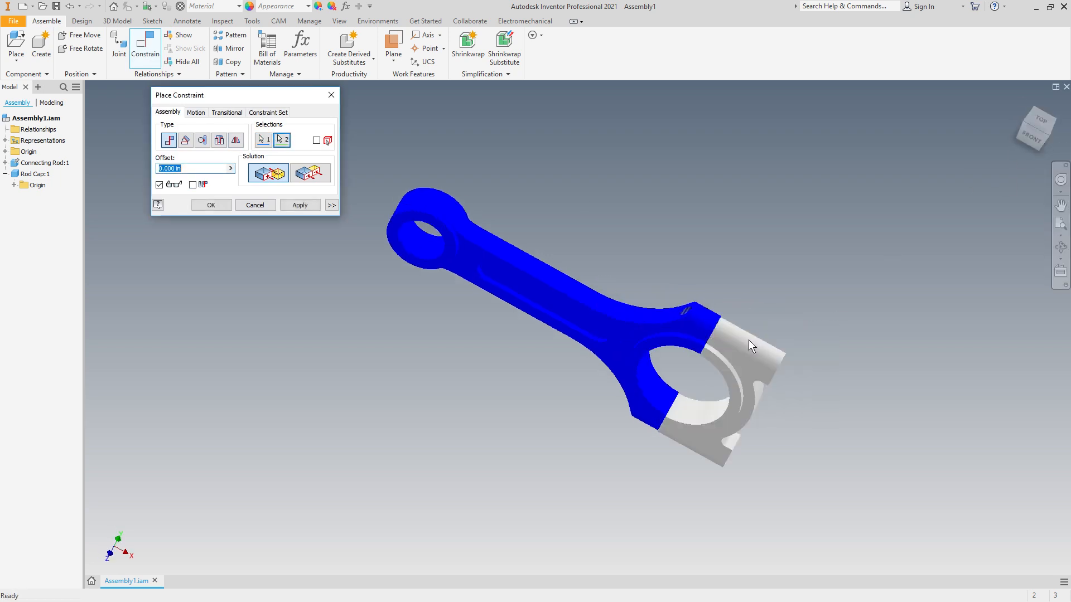
{"action": "left_click", "coordinate": [300, 204]}
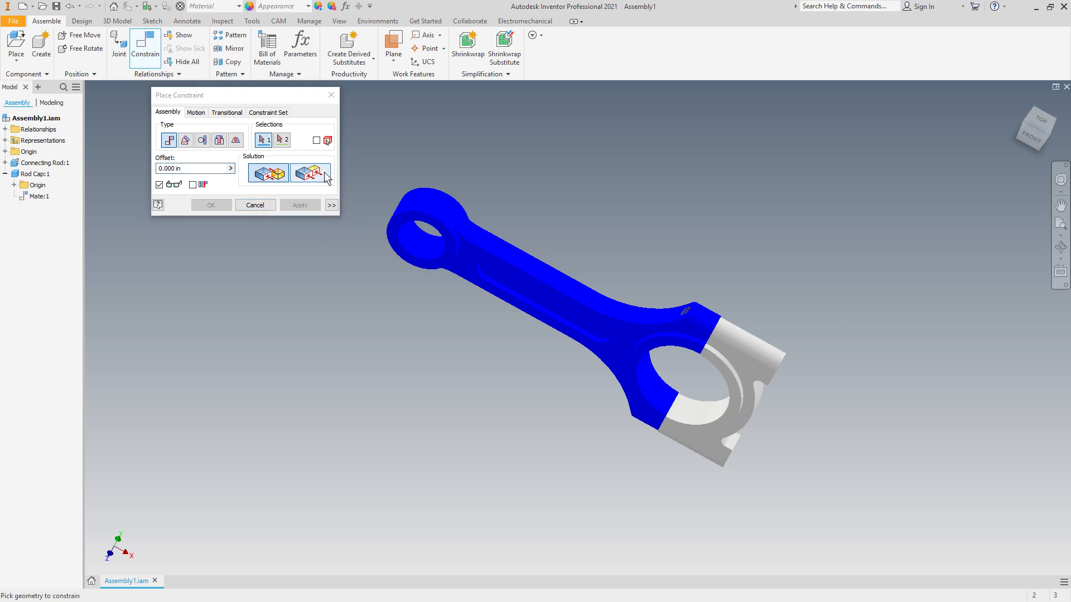
Step: Mate the upper and lower bolt boss axes of the rod cap to the matching axes on the connecting rod
{"action": "left_click", "coordinate": [697, 314]}
{"action": "left_click", "coordinate": [750, 342]}
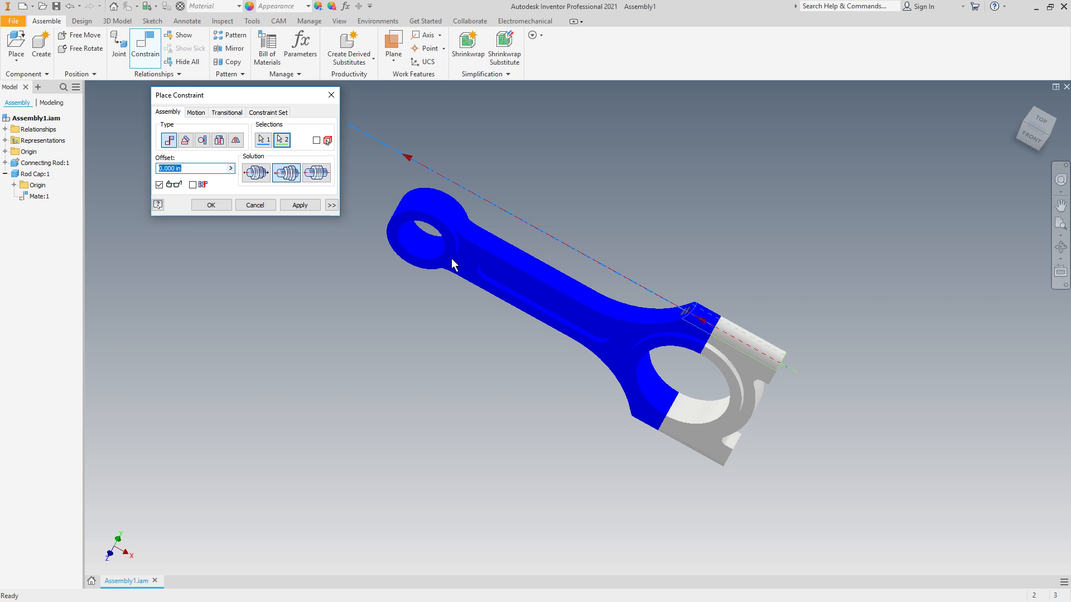
{"action": "left_click", "coordinate": [314, 207]}
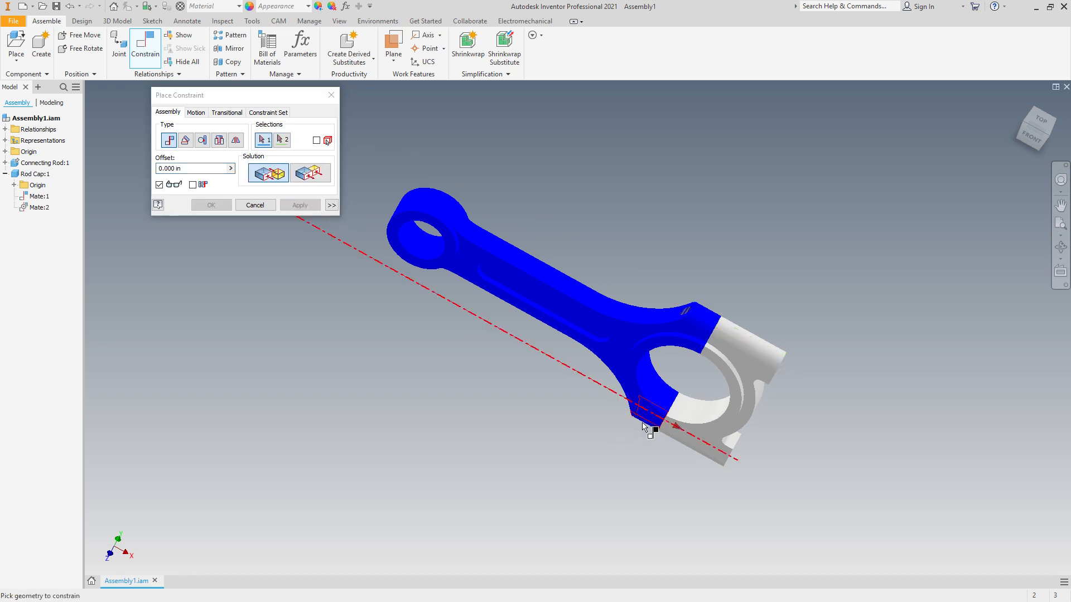
{"action": "left_click", "coordinate": [677, 444]}
{"action": "left_click", "coordinate": [300, 205]}
{"action": "left_click", "coordinate": [255, 205]}
Step: Delete all three mates from the rod cap and move the cap away from the connecting rod's large end
{"action": "left_click", "coordinate": [738, 363]}
{"action": "left_click", "coordinate": [685, 312]}
{"action": "left_click", "coordinate": [968, 169]}
{"action": "left_click", "coordinate": [39, 196]}
{"action": "left_click", "coordinate": [38, 218], "text": "shift"}
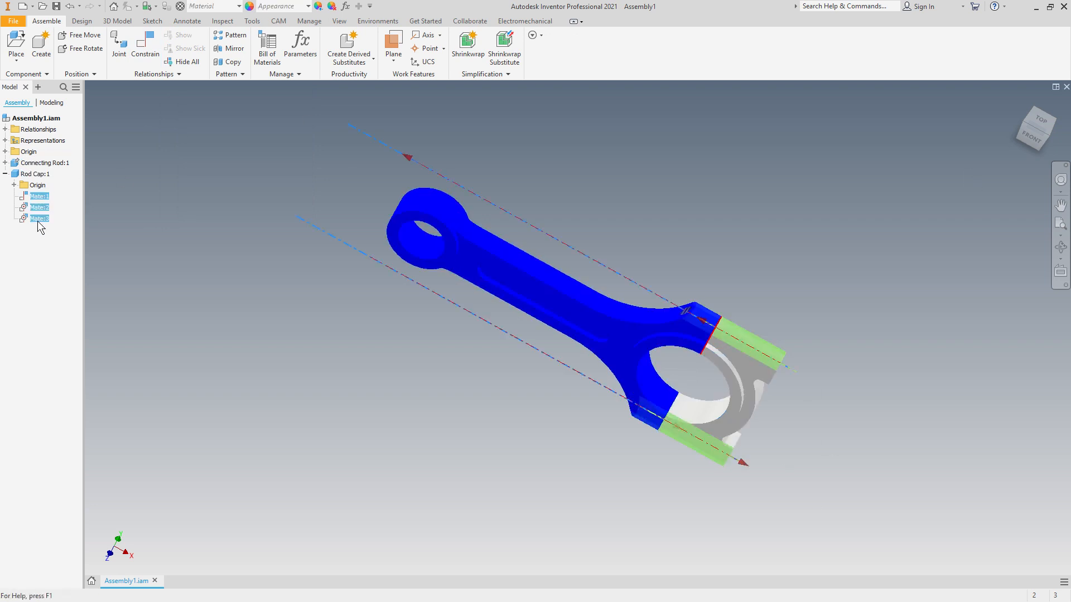
{"action": "right_click", "coordinate": [38, 221]}
{"action": "left_click", "coordinate": [90, 242]}
{"action": "left_click_drag", "start_coordinate": [786, 326], "coordinate": [882, 301]}
{"action": "left_click", "coordinate": [145, 47]}
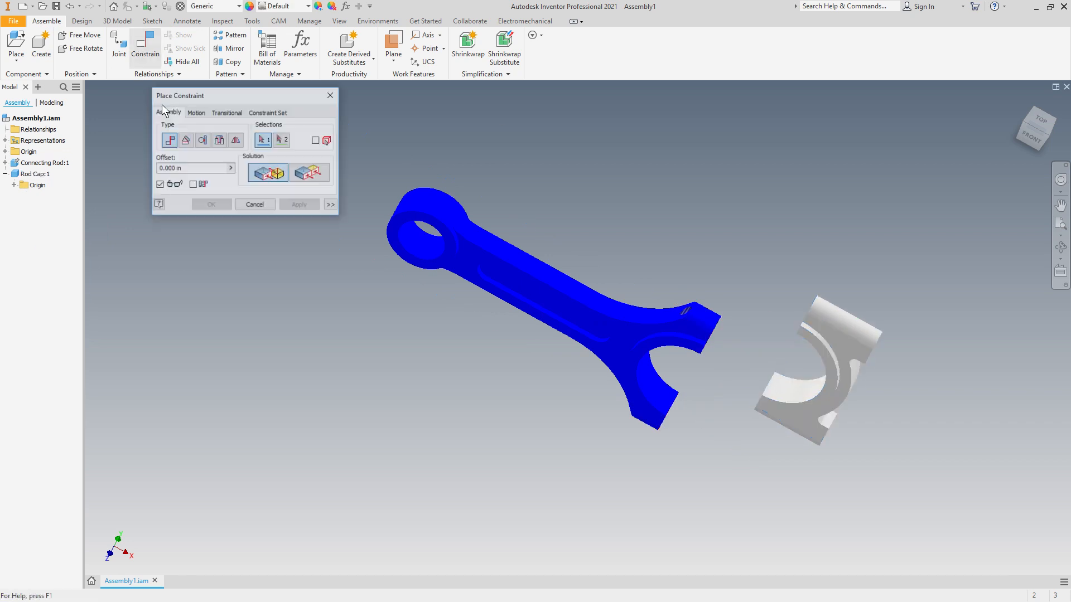
{"action": "left_click", "coordinate": [224, 144]}
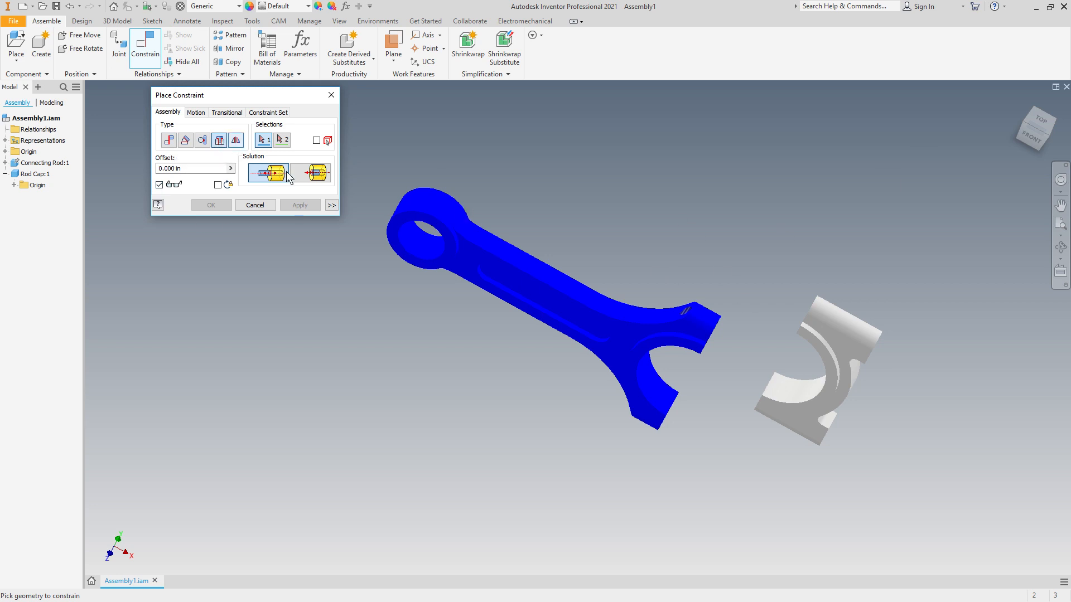
{"action": "left_click_drag", "start_coordinate": [1038, 137], "coordinate": [1036, 136]}
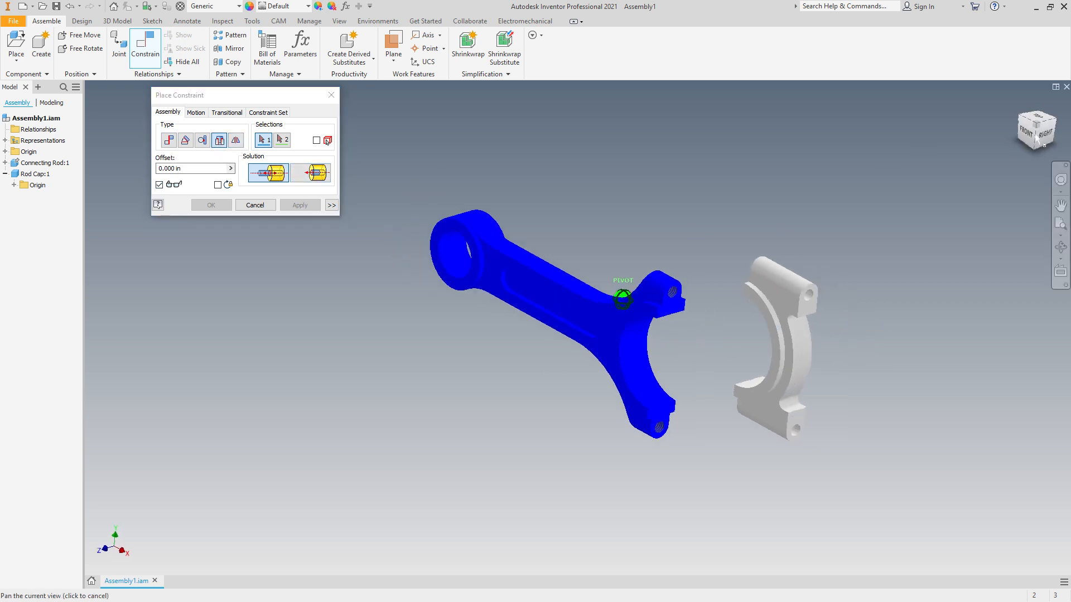
{"action": "left_click", "coordinate": [680, 287]}
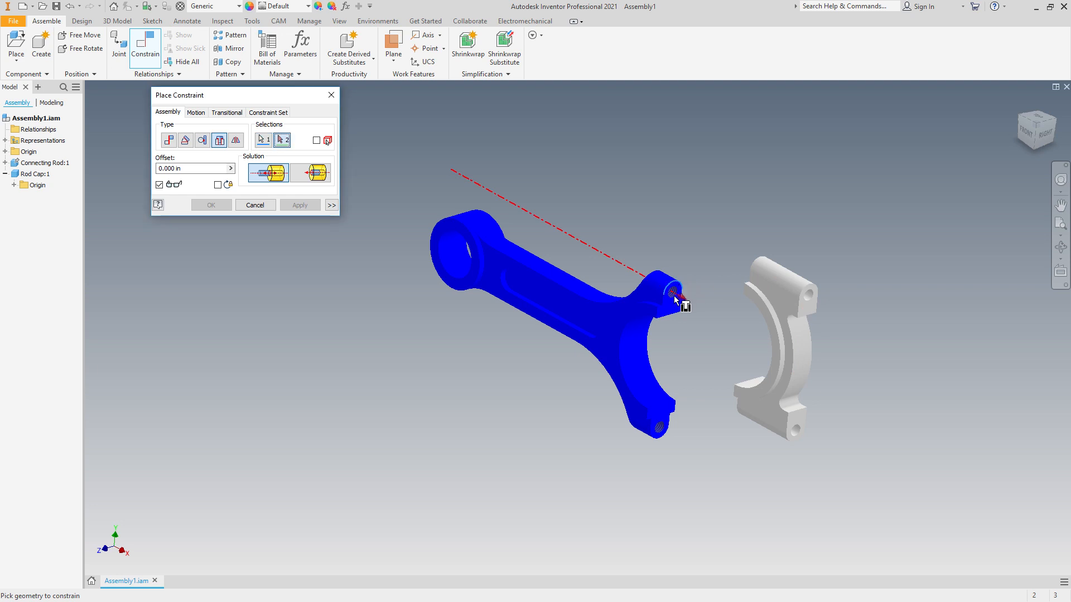
{"action": "scroll", "coordinate": [675, 291], "scroll_direction": "up", "scroll_amount": 4}
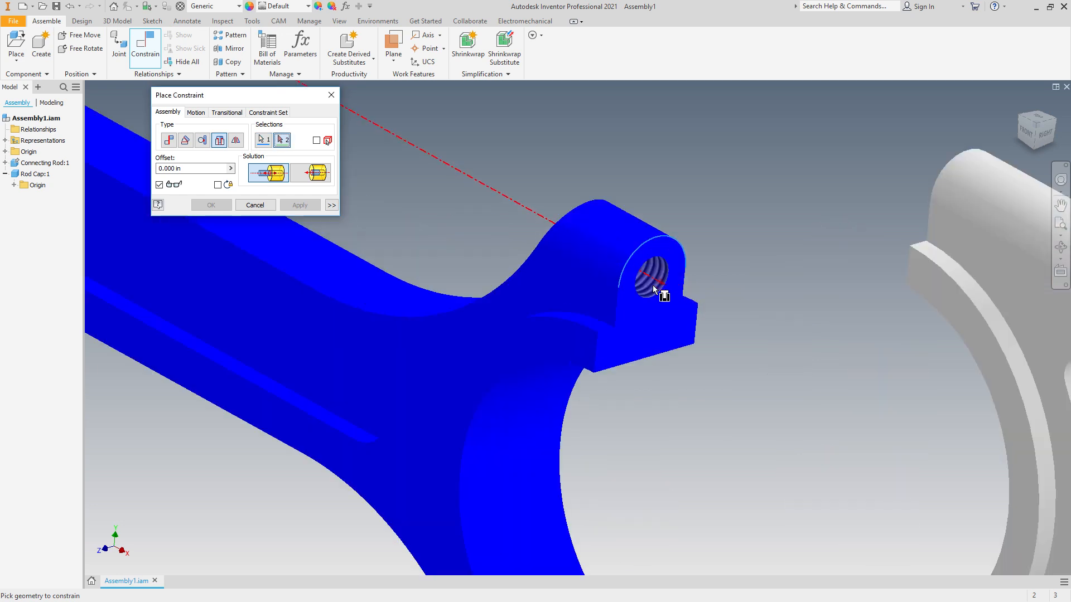
{"action": "scroll", "coordinate": [654, 288], "scroll_direction": "down", "scroll_amount": 4}
{"action": "scroll", "coordinate": [664, 289], "scroll_direction": "down", "scroll_amount": 2}
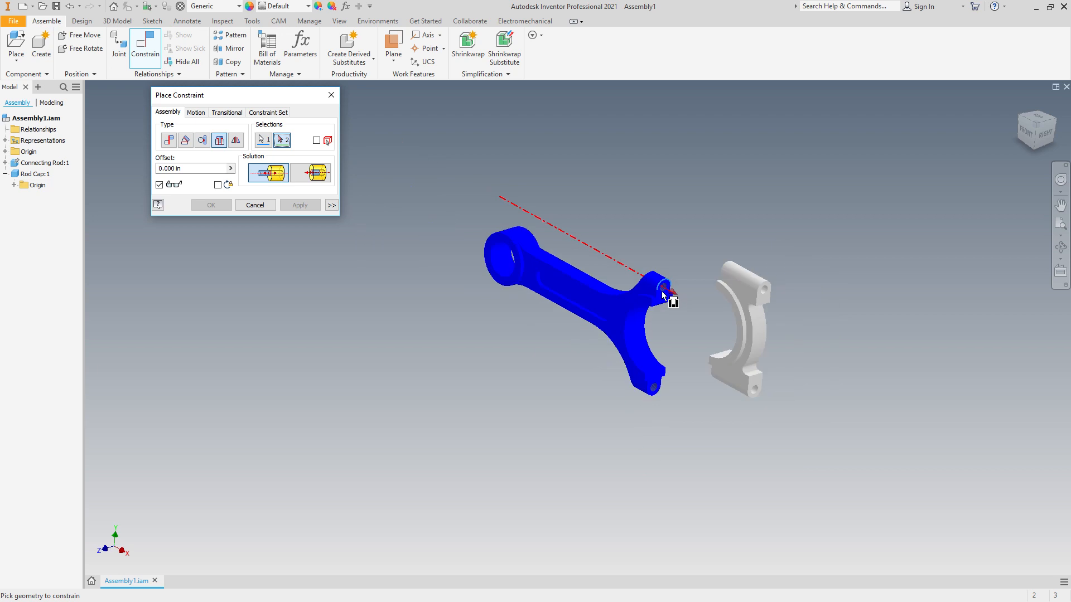
{"action": "left_click", "coordinate": [728, 262]}
{"action": "middle_click_drag", "start_coordinate": [741, 328], "coordinate": [572, 223], "text": "shift"}
{"action": "left_click", "coordinate": [270, 204]}
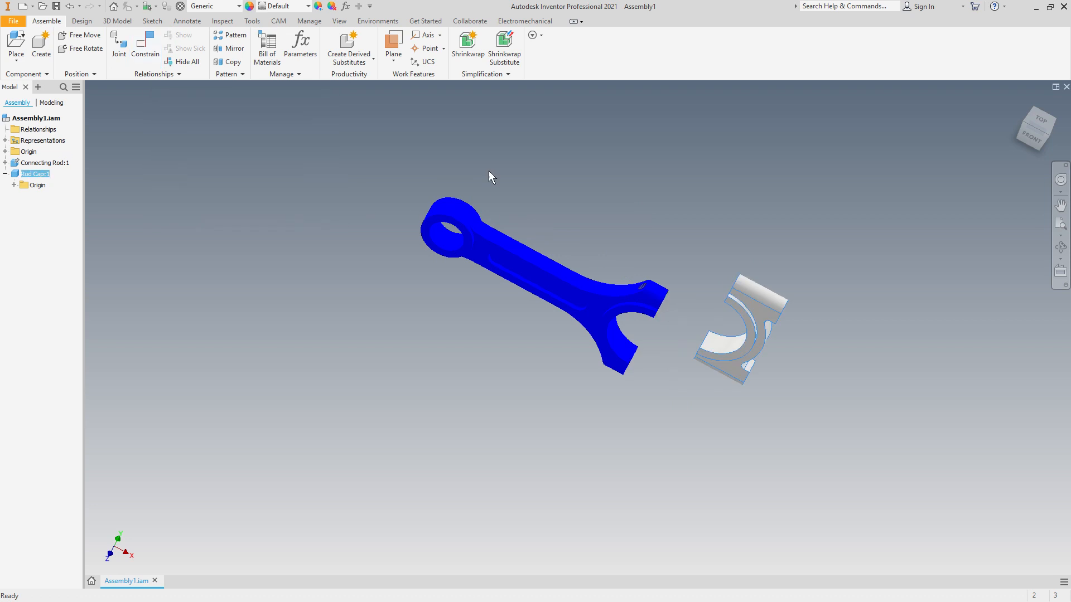
Step: Apply an opposed Insert constraint with 0 offset between the circular edges of the upper bolt bosses on both joint faces
{"action": "left_click", "coordinate": [145, 45]}
{"action": "left_click", "coordinate": [217, 141]}
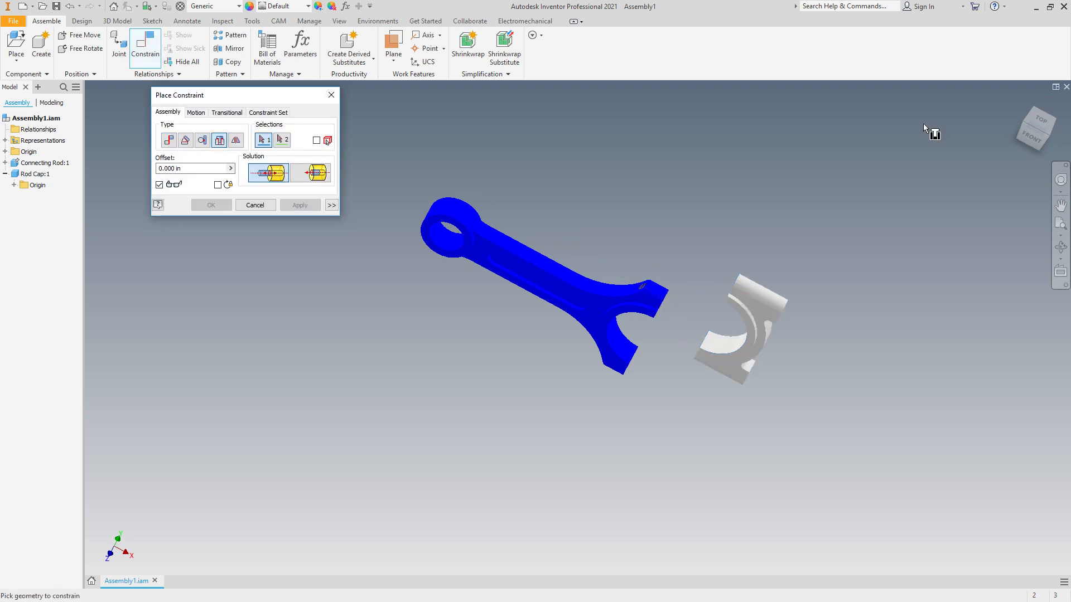
{"action": "left_click_drag", "start_coordinate": [1024, 132], "coordinate": [1005, 123]}
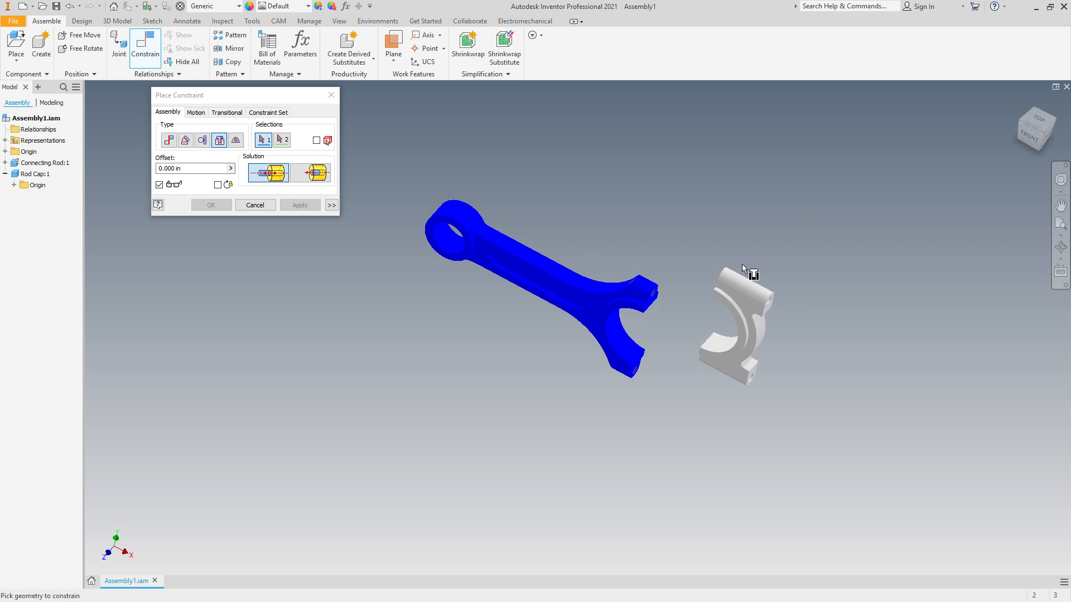
{"action": "left_click", "coordinate": [659, 285]}
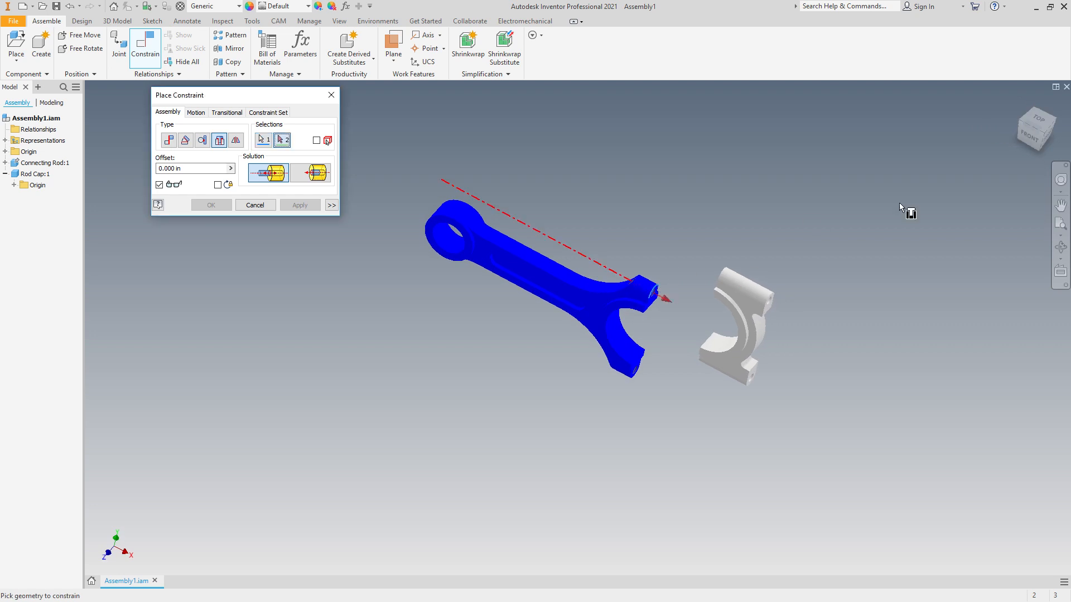
{"action": "left_click_drag", "start_coordinate": [1033, 128], "coordinate": [1066, 127]}
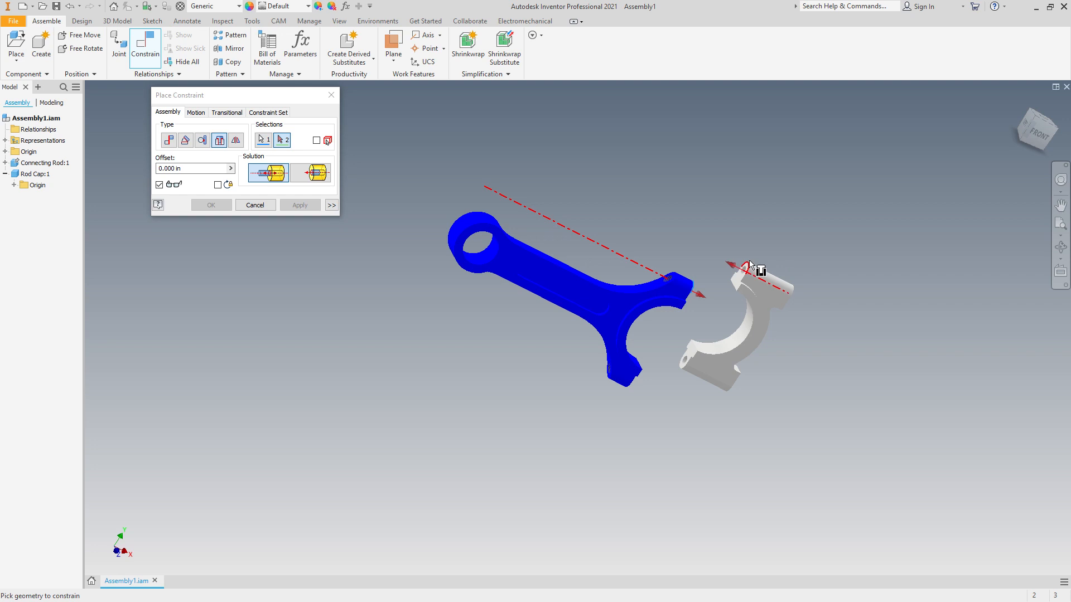
{"action": "left_click", "coordinate": [751, 263]}
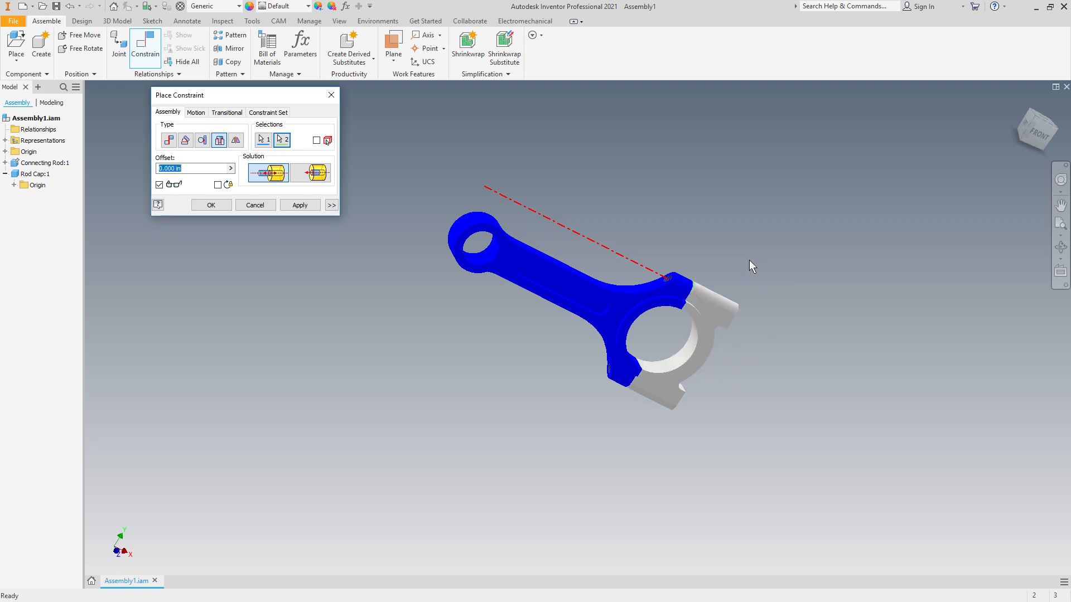
{"action": "mouse_move", "coordinate": [1039, 131]}
{"action": "left_mouse_down"}
{"action": "mouse_move", "coordinate": [1022, 133]}
{"action": "mouse_move", "coordinate": [1026, 146]}
{"action": "left_mouse_up"}
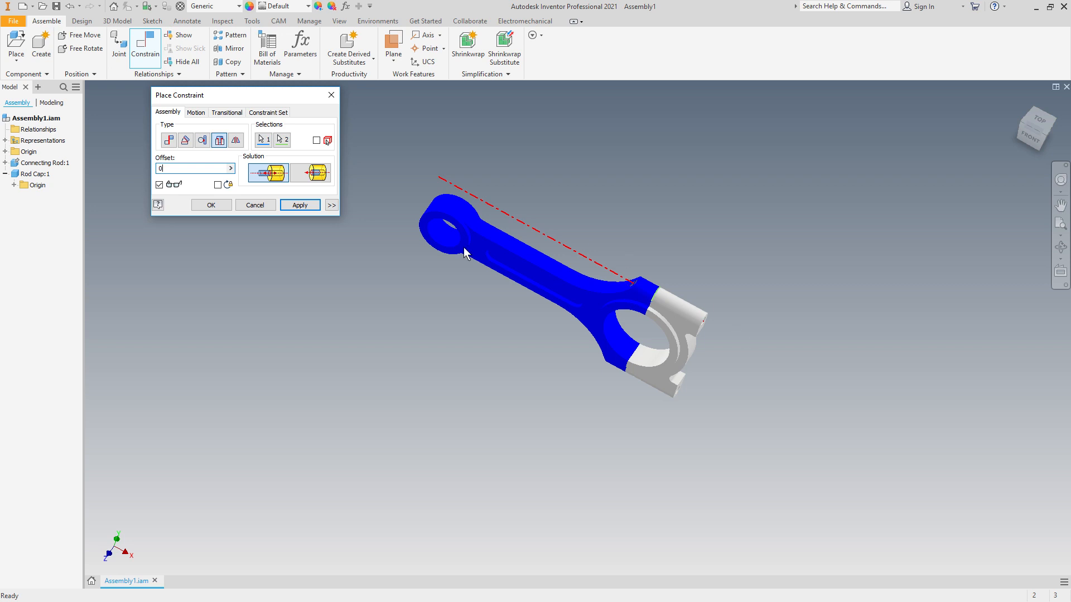
{"action": "left_click", "coordinate": [286, 207]}
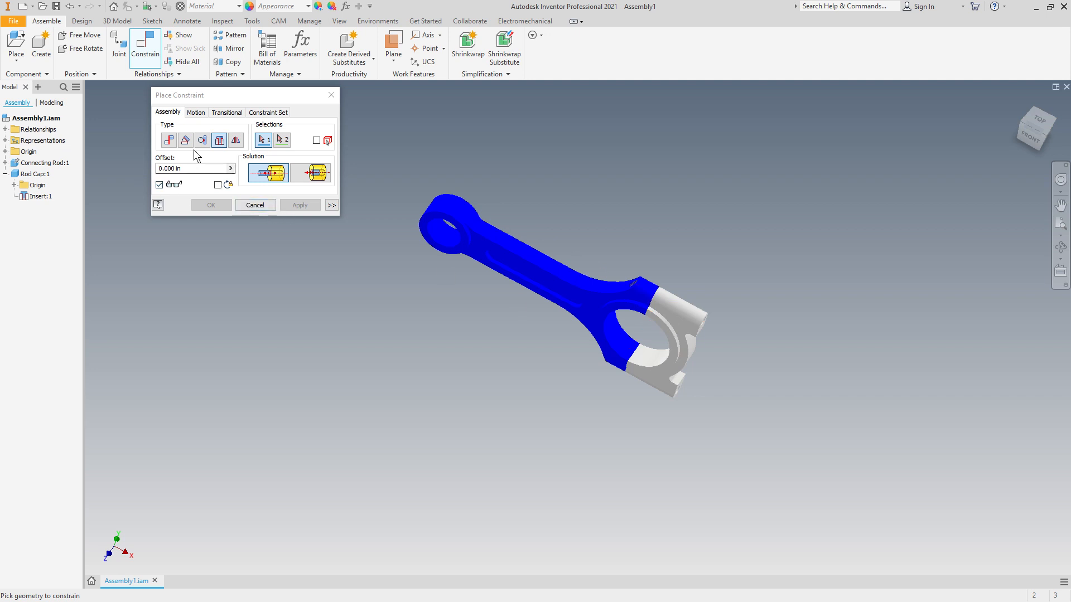
Step: Set the rod cap's Insert constraint offset to 0.5 in
{"action": "left_click", "coordinate": [39, 198]}
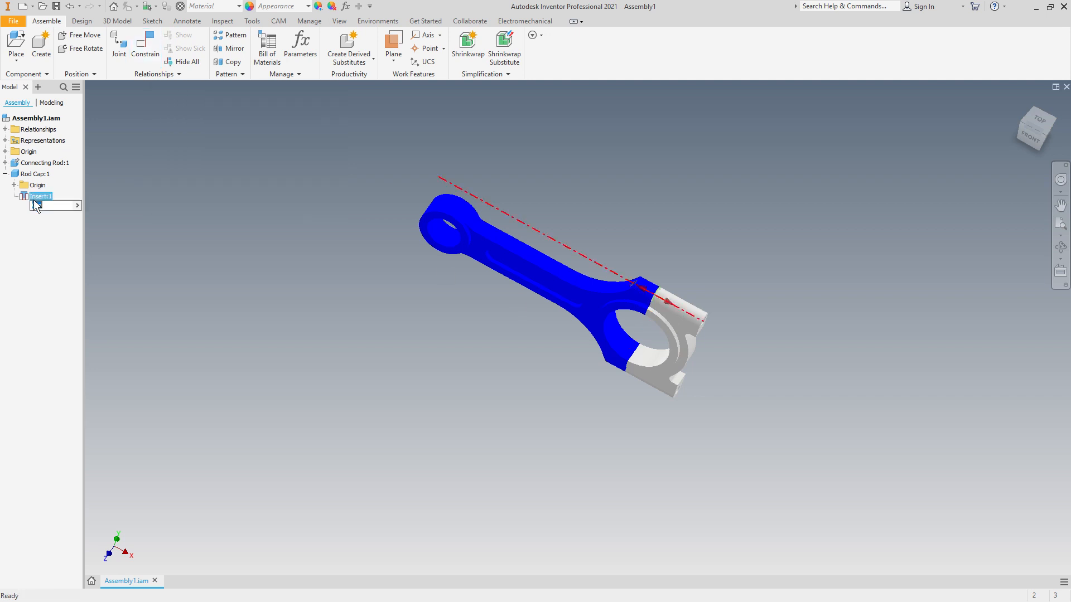
{"action": "type", "text": "0.5"}
{"action": "key", "text": "Return"}
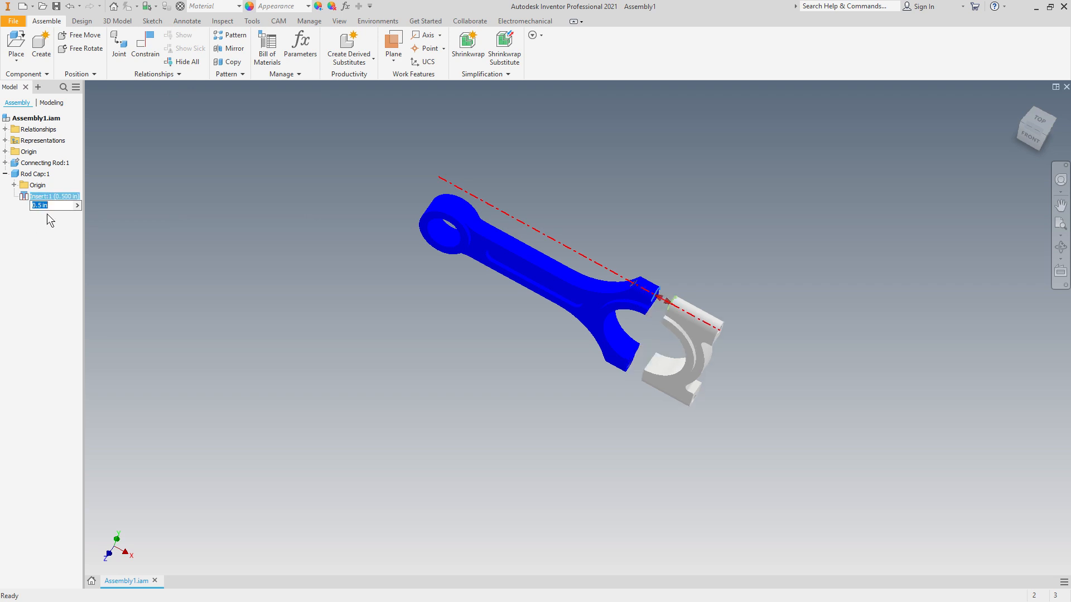
{"action": "left_click", "coordinate": [715, 245]}
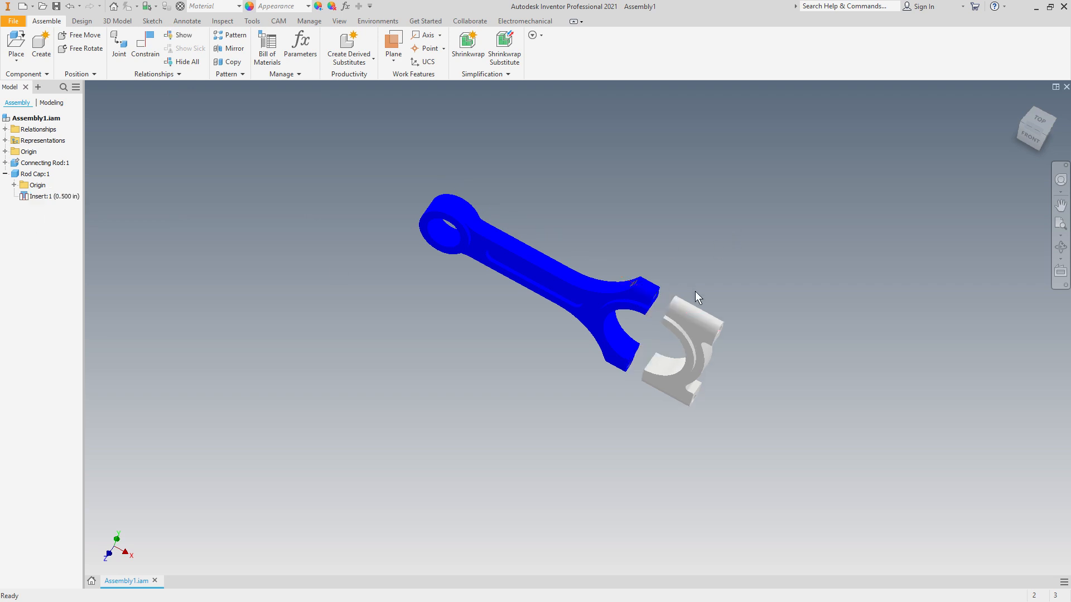
{"action": "scroll", "coordinate": [695, 287], "scroll_direction": "up", "scroll_amount": 3}
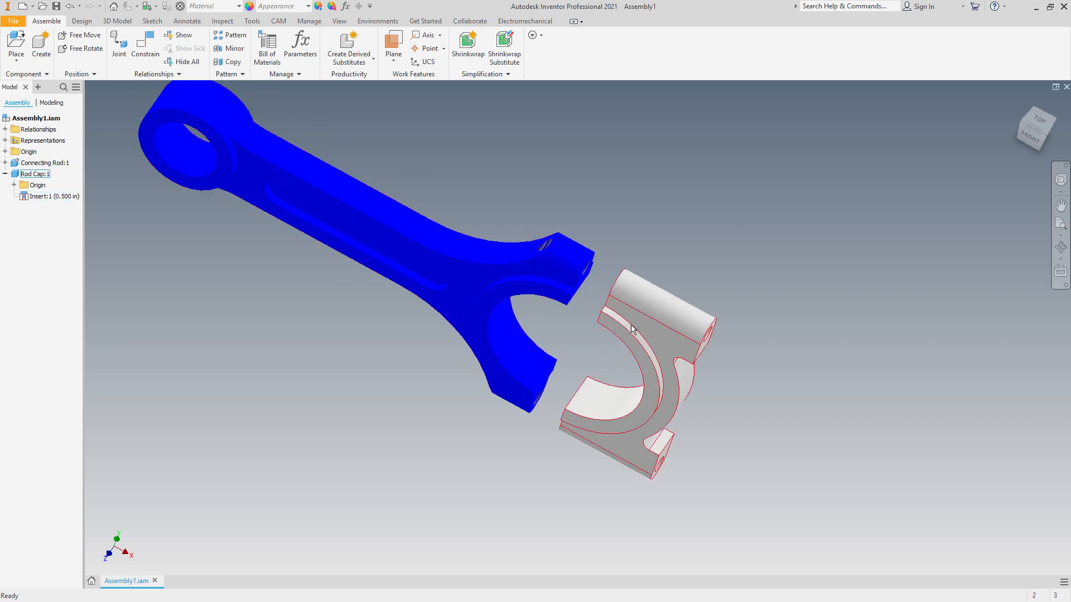
{"action": "left_click", "coordinate": [145, 45]}
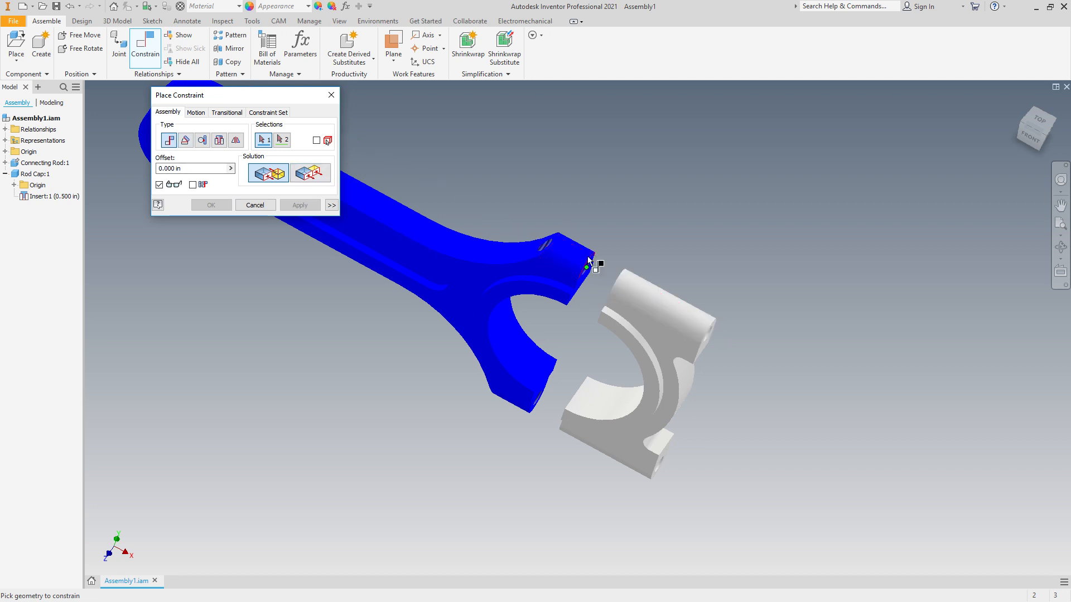
{"action": "left_click_drag", "start_coordinate": [1034, 133], "coordinate": [1024, 135]}
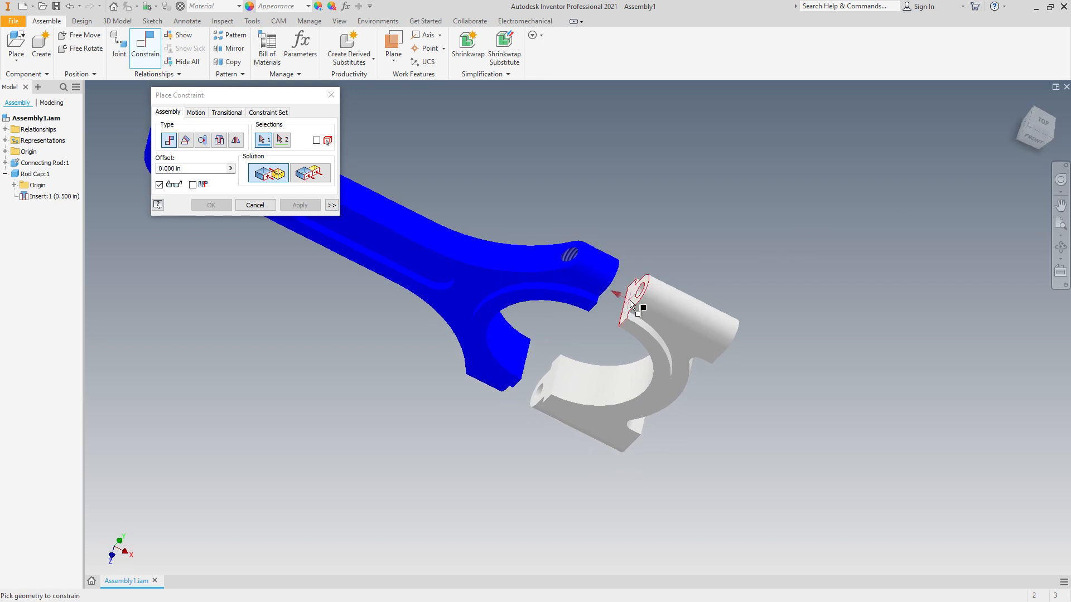
{"action": "left_click_drag", "start_coordinate": [1038, 132], "coordinate": [1018, 132]}
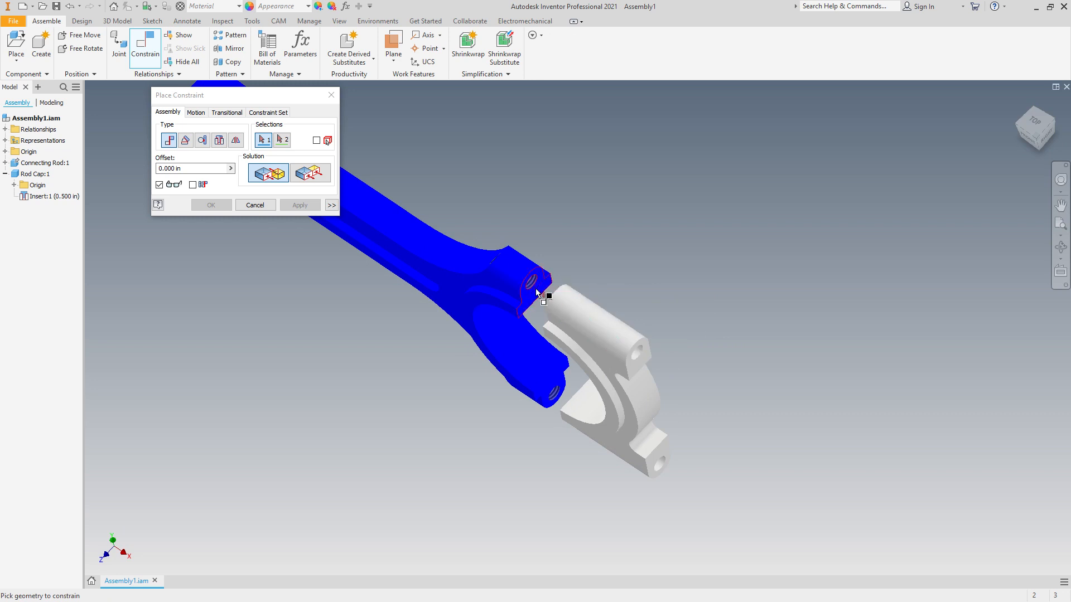
{"action": "mouse_move", "coordinate": [1029, 134]}
{"action": "left_mouse_down"}
{"action": "mouse_move", "coordinate": [1052, 132]}
{"action": "mouse_move", "coordinate": [1033, 144]}
{"action": "left_mouse_up"}
{"action": "middle_click_drag", "start_coordinate": [769, 207], "coordinate": [795, 199], "text": "shift"}
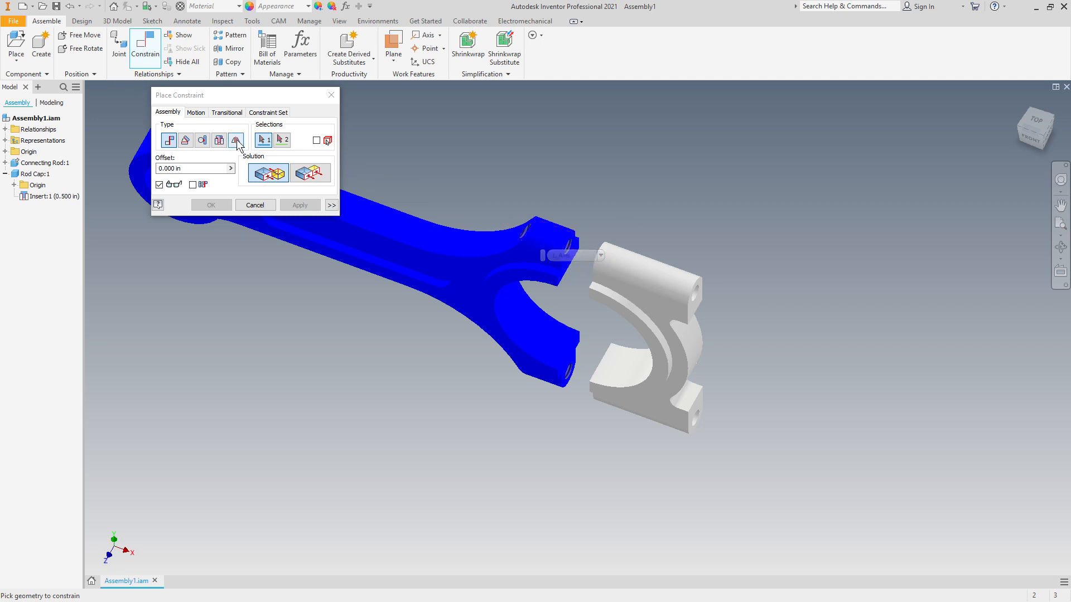
{"action": "left_click", "coordinate": [267, 205]}
Step: Set the rod cap's Insert constraint offset to 0 and swing the cap about its upper bolt axis
{"action": "left_click", "coordinate": [45, 197]}
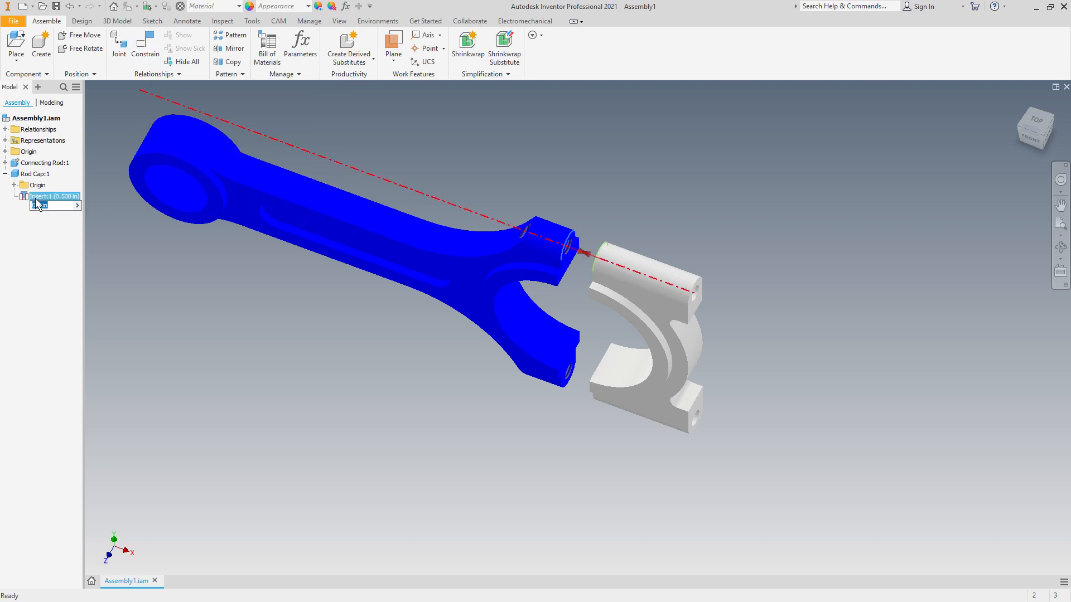
{"action": "key", "text": "Return"}
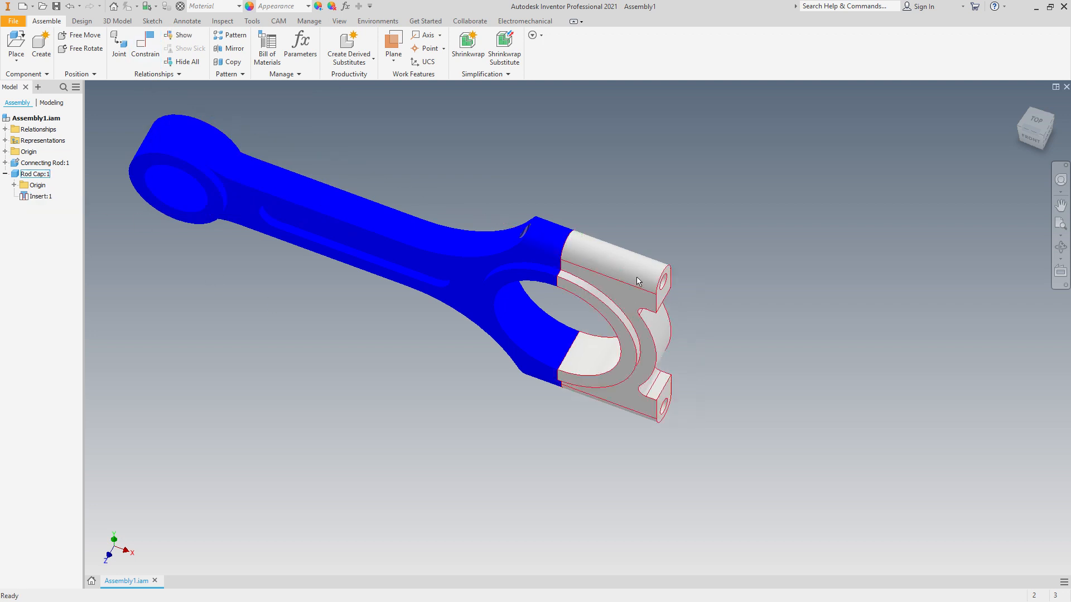
{"action": "left_click", "coordinate": [600, 351]}
{"action": "left_click_drag", "start_coordinate": [601, 351], "coordinate": [680, 290]}
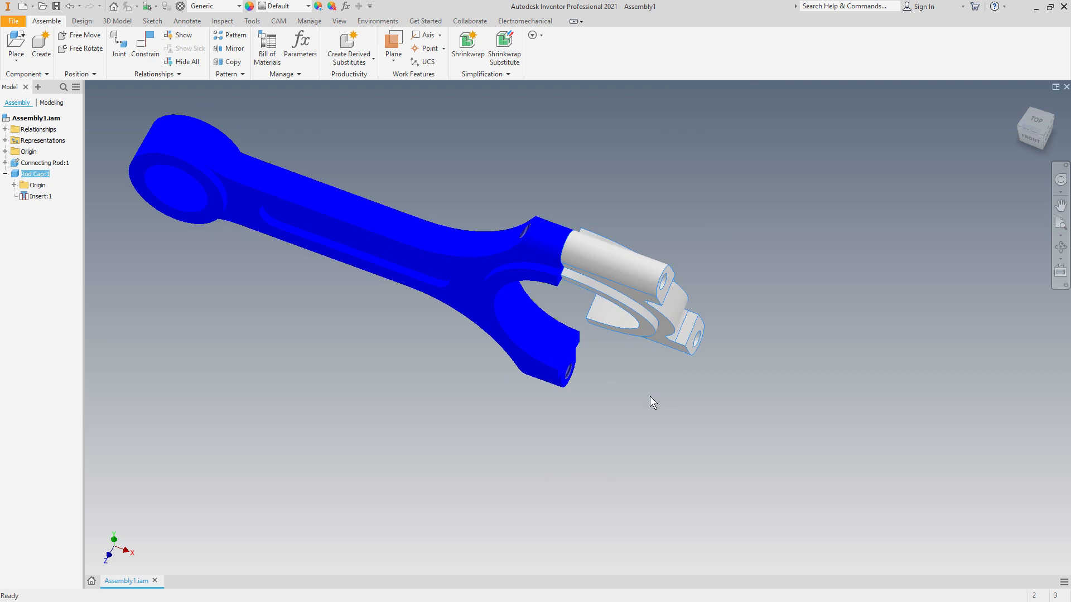
Step: Apply an opposed Insert constraint with 0 offset between the circular edges of the lower bolt bosses on the rod and cap
{"action": "left_click", "coordinate": [1024, 144]}
{"action": "left_click_drag", "start_coordinate": [1030, 139], "coordinate": [996, 116]}
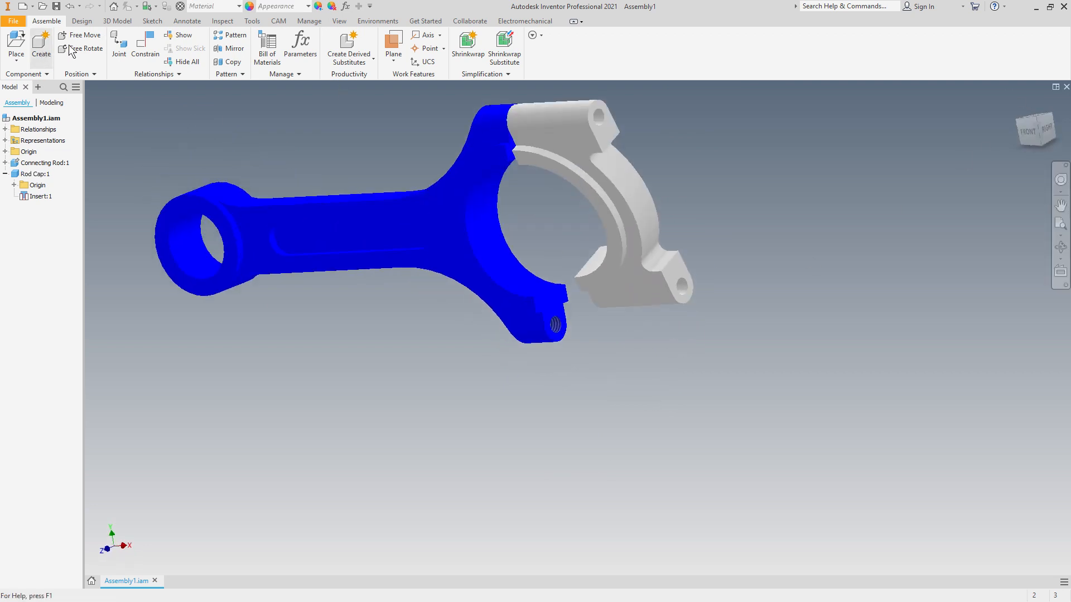
{"action": "left_click", "coordinate": [145, 46]}
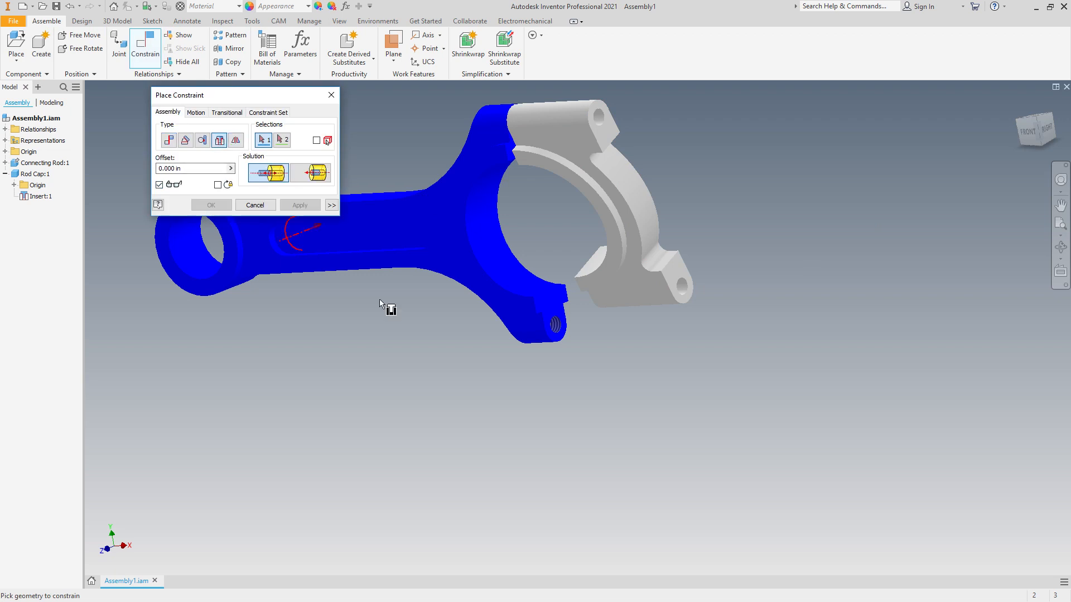
{"action": "left_click", "coordinate": [537, 346]}
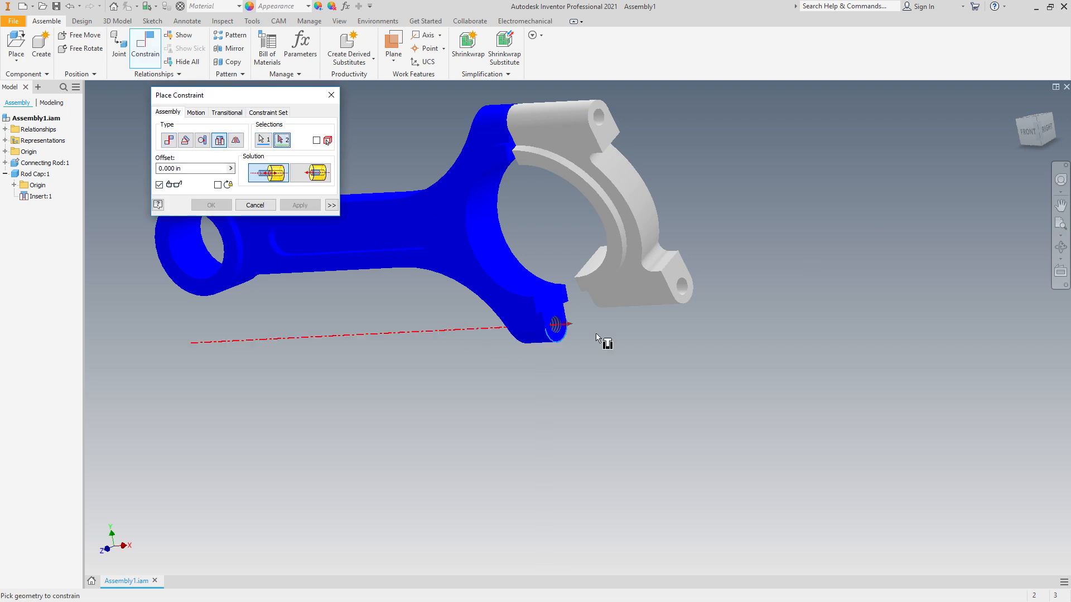
{"action": "left_click", "coordinate": [631, 303]}
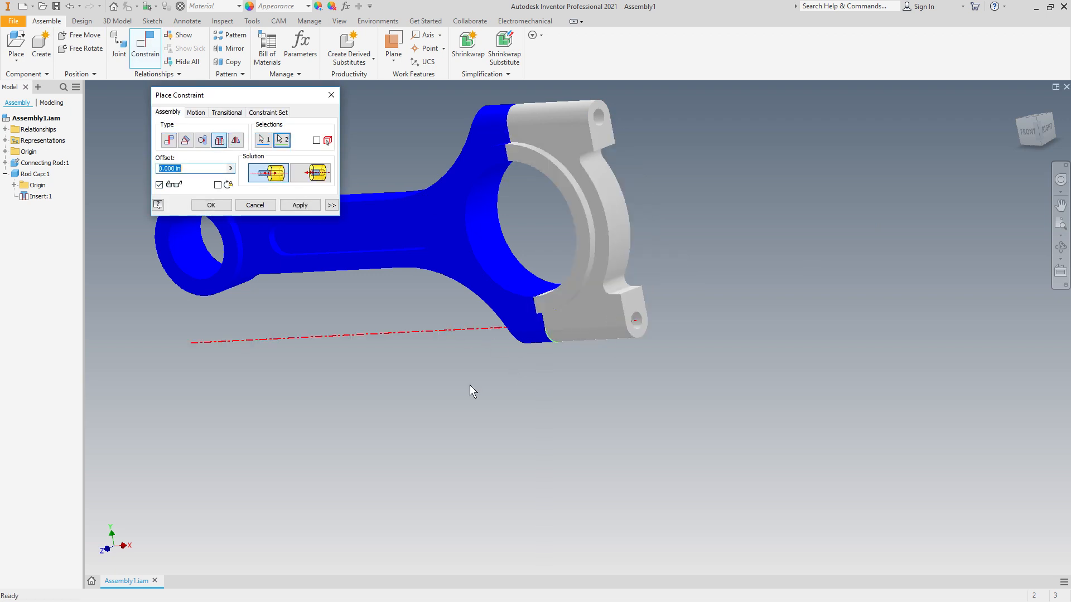
{"action": "left_click", "coordinate": [293, 206]}
{"action": "left_click", "coordinate": [257, 206]}
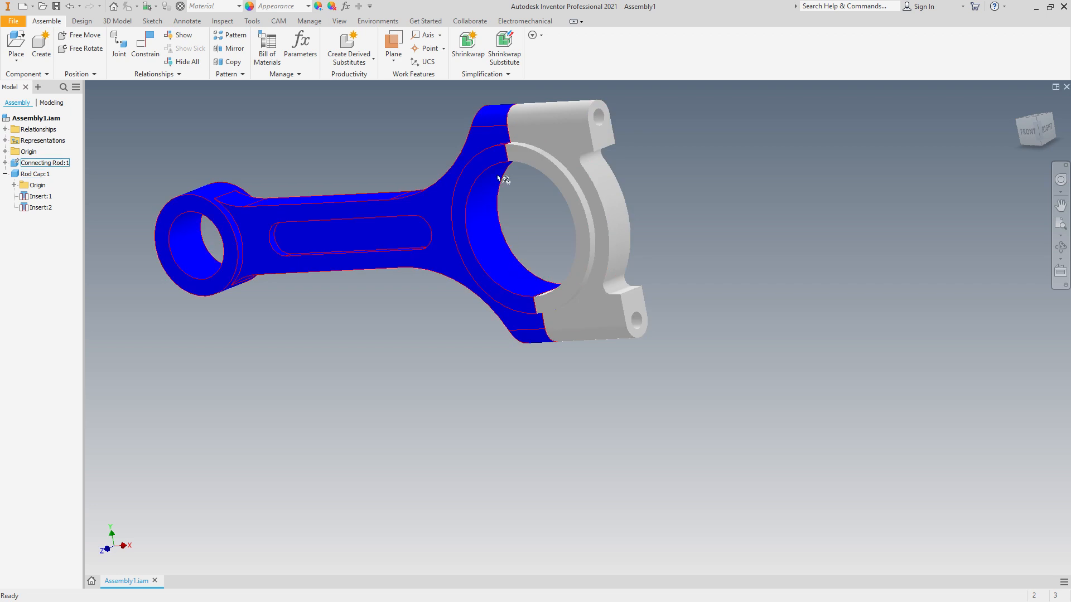
Step: Try to set the upper bolt boss Insert constraint's offset to 0.1 in, then dismiss the edit
{"action": "double_click", "coordinate": [40, 200]}
{"action": "type", "text": ".1"}
{"action": "key", "text": "Return"}
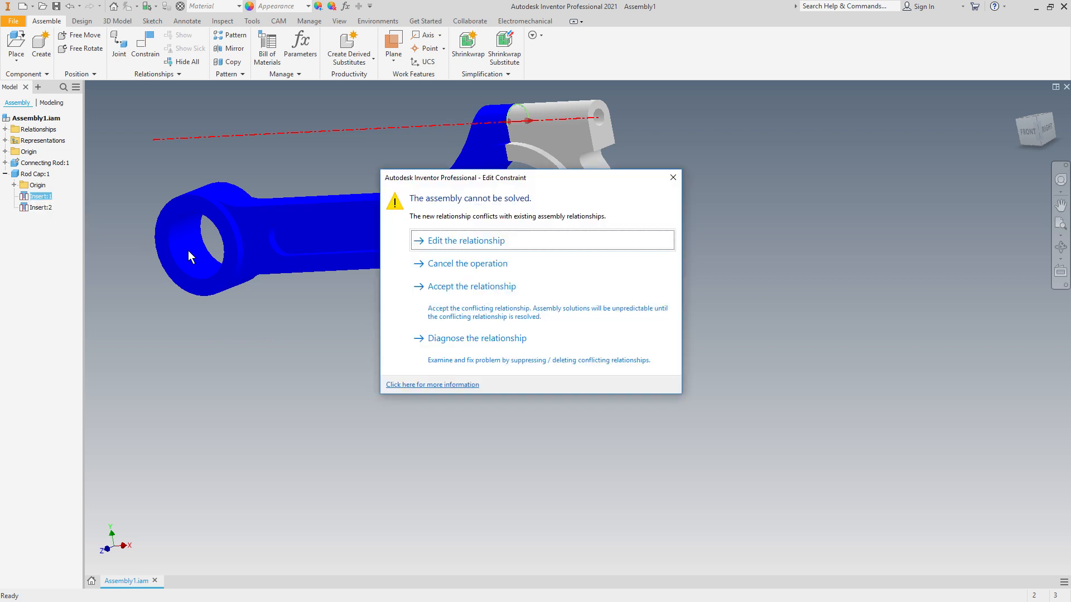
{"action": "left_click", "coordinate": [673, 178]}
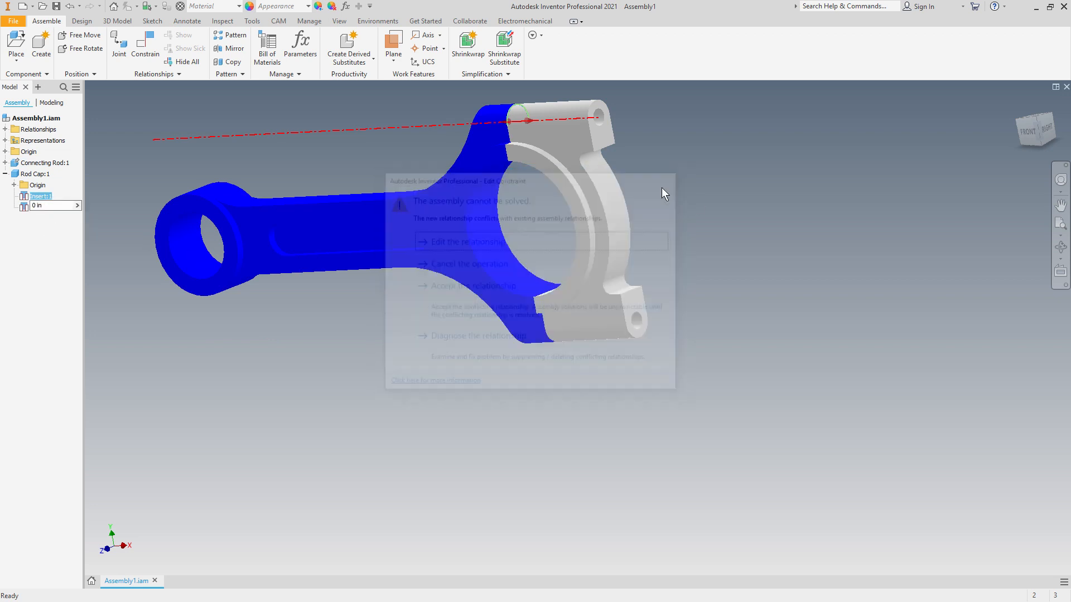
{"action": "left_click", "coordinate": [39, 242]}
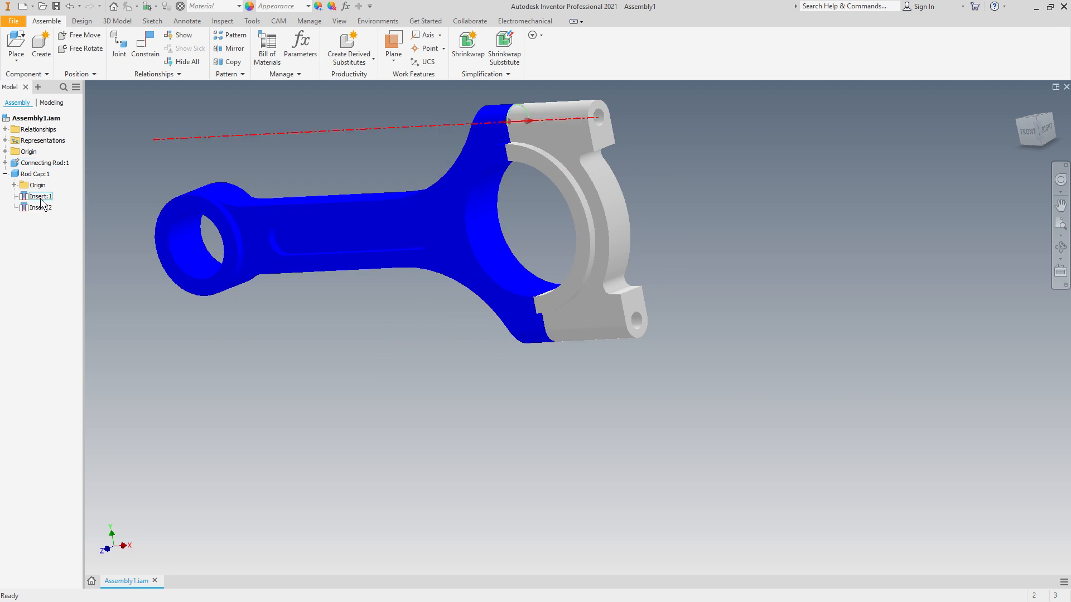
Step: Check which bolt boss each Insert constraint controls and try to offset the upper one by 0.5 in
{"action": "left_click", "coordinate": [37, 198]}
{"action": "left_click", "coordinate": [17, 225]}
{"action": "left_click", "coordinate": [24, 208]}
{"action": "left_click", "coordinate": [30, 243]}
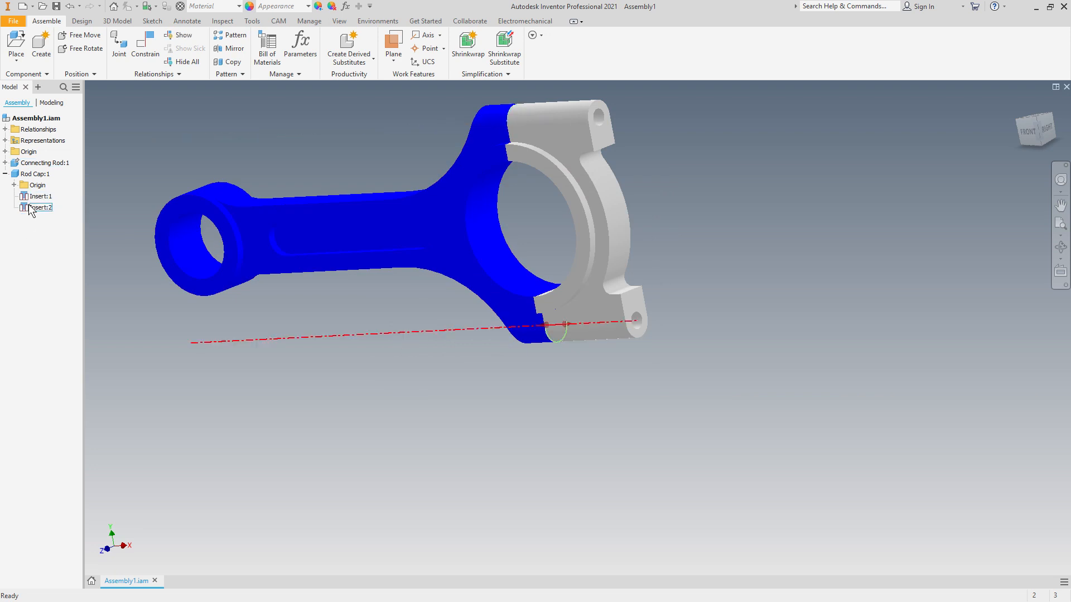
{"action": "left_click", "coordinate": [39, 197]}
{"action": "type", "text": ".5"}
{"action": "key", "text": "Return"}
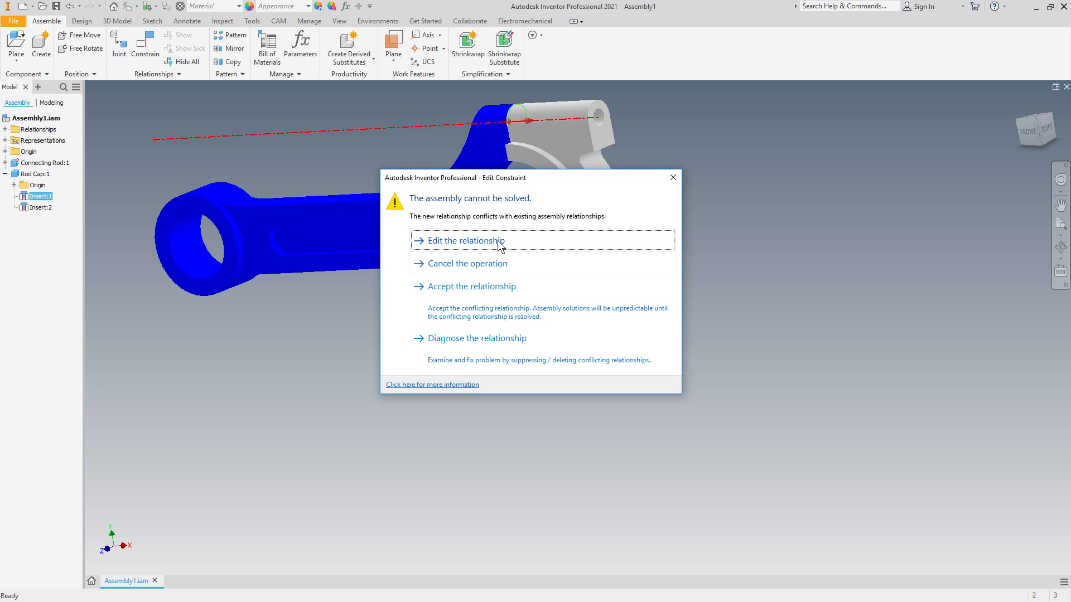
{"action": "left_click", "coordinate": [676, 180]}
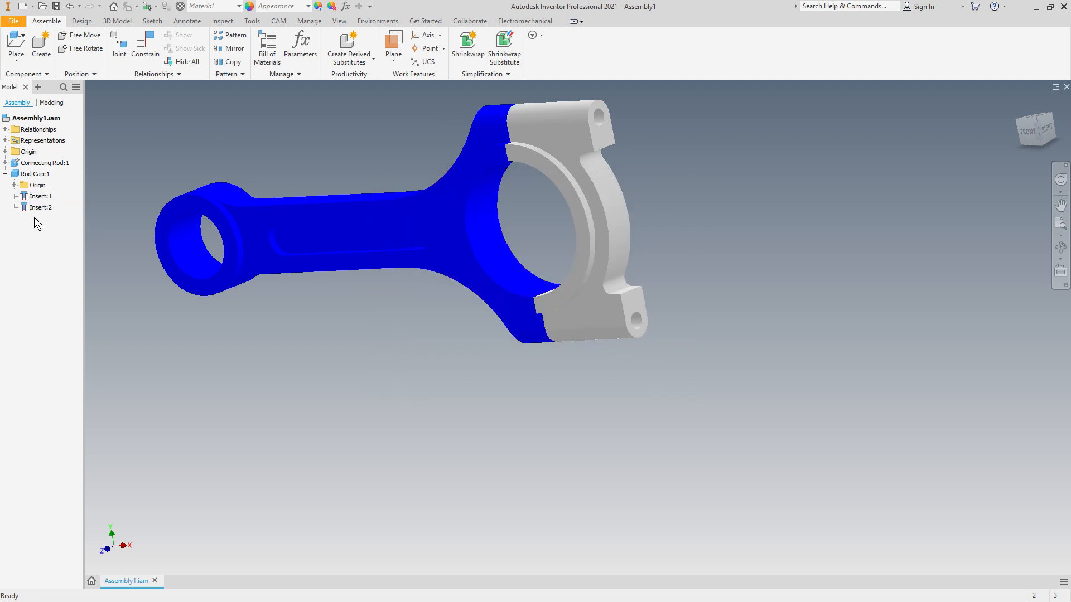
Step: Delete the lower bolt boss Insert constraint and swing the rod cap away from the connecting rod
{"action": "left_click", "coordinate": [38, 208]}
{"action": "right_click", "coordinate": [32, 209]}
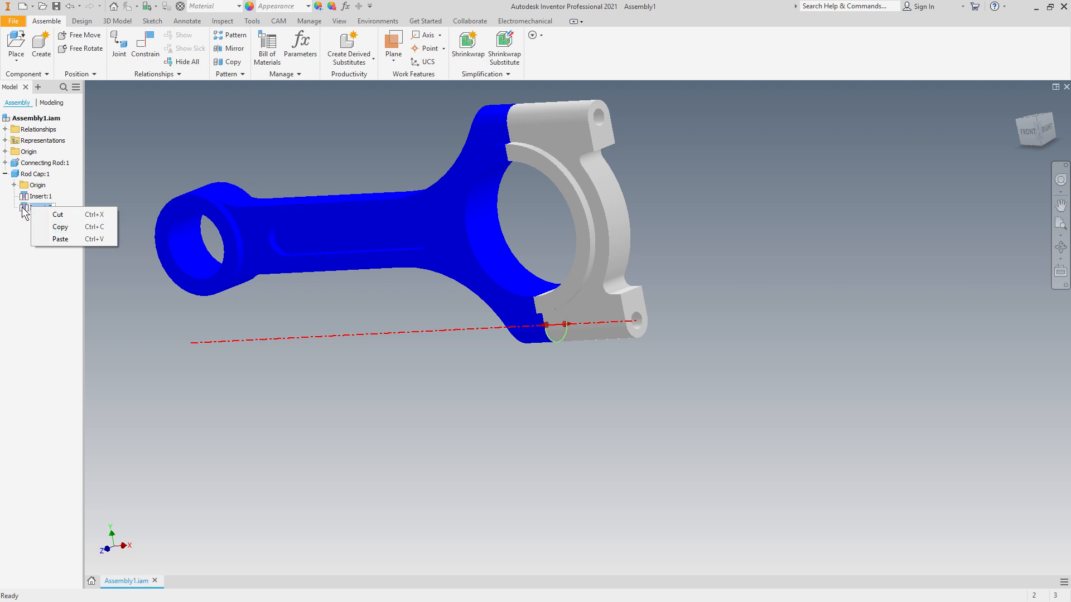
{"action": "right_click", "coordinate": [22, 206]}
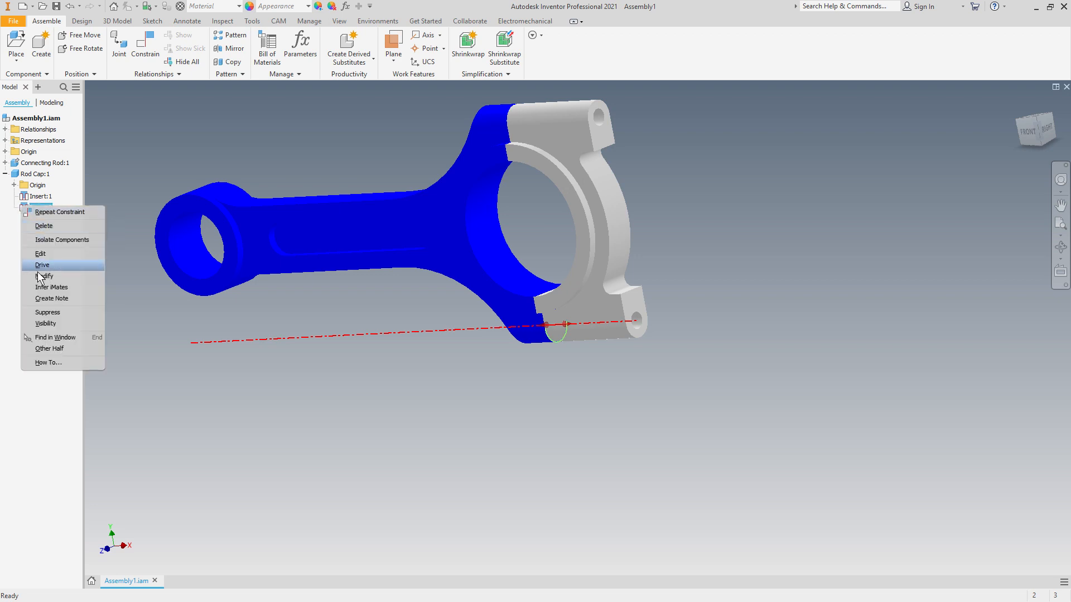
{"action": "left_click", "coordinate": [43, 226]}
{"action": "left_click_drag", "start_coordinate": [584, 292], "coordinate": [636, 247]}
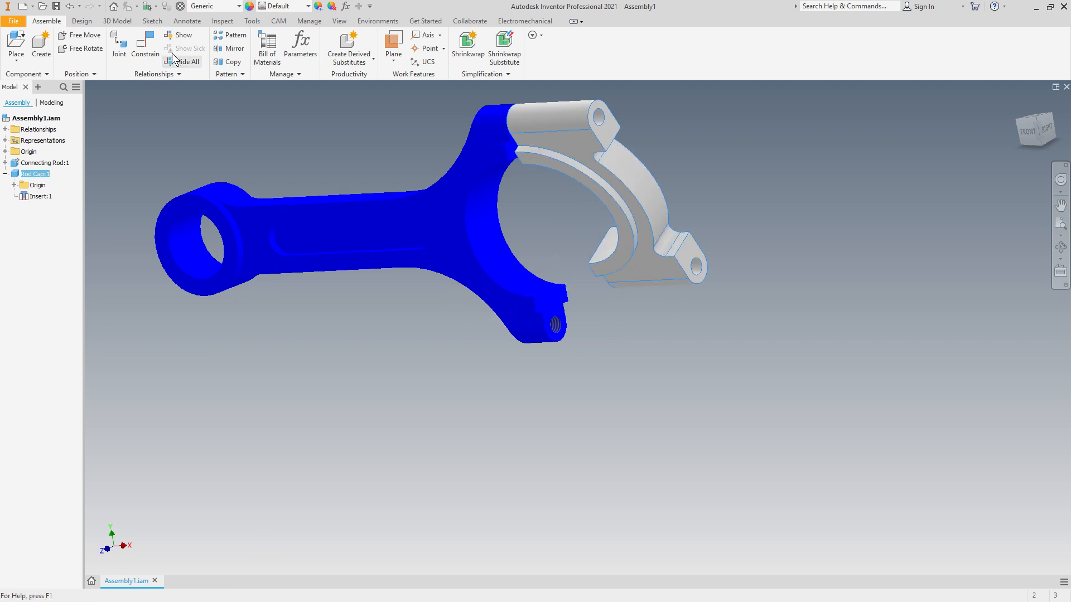
Step: Apply an aligned Mate constraint with 0 offset between the lower bolt axes of the connecting rod and rod cap
{"action": "left_click", "coordinate": [145, 45]}
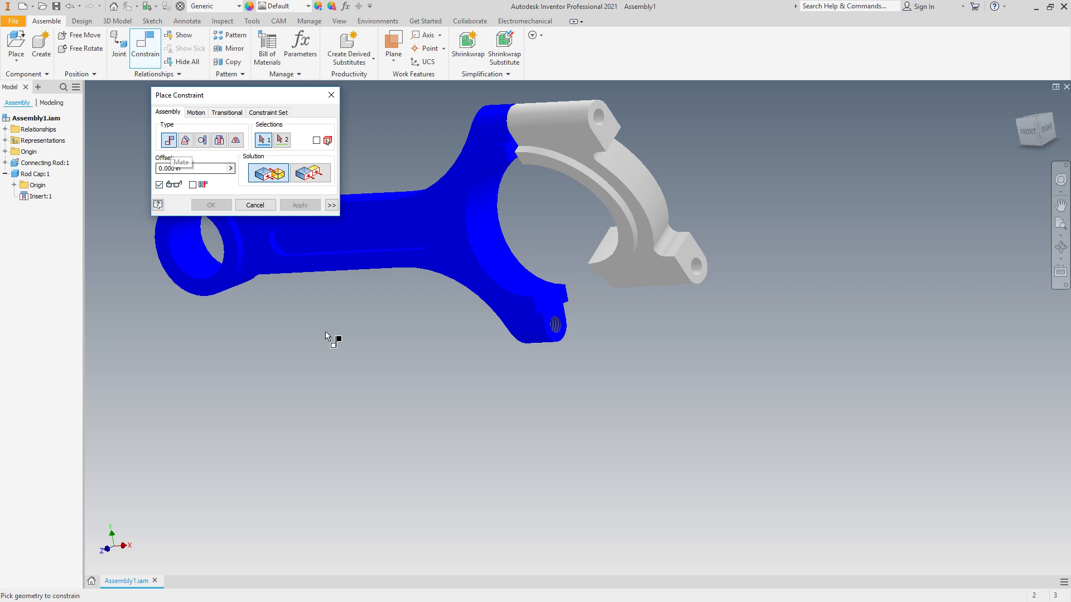
{"action": "left_click", "coordinate": [540, 342]}
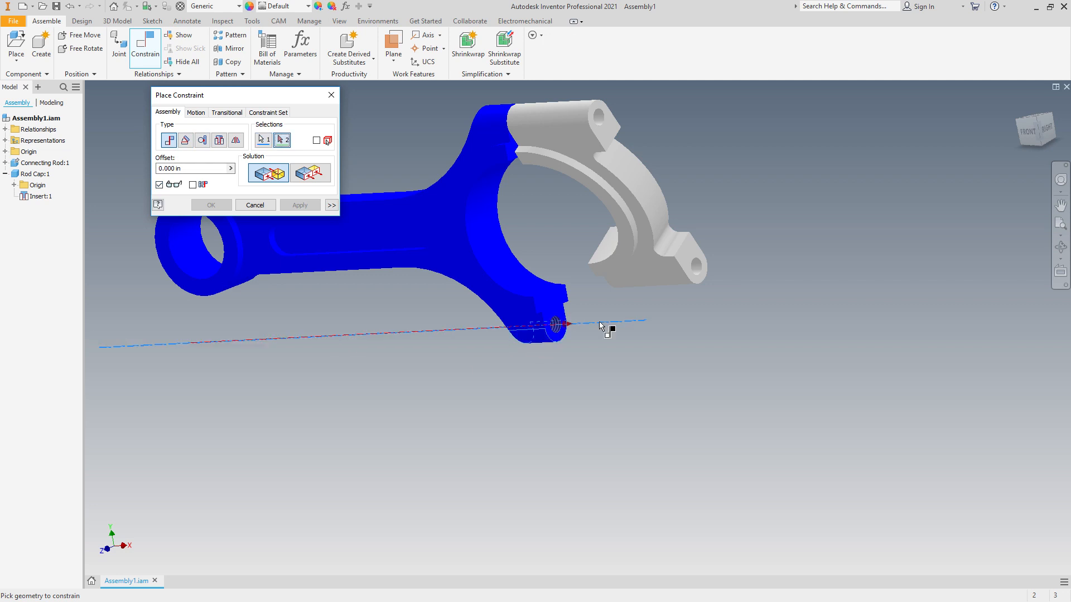
{"action": "left_click", "coordinate": [654, 296]}
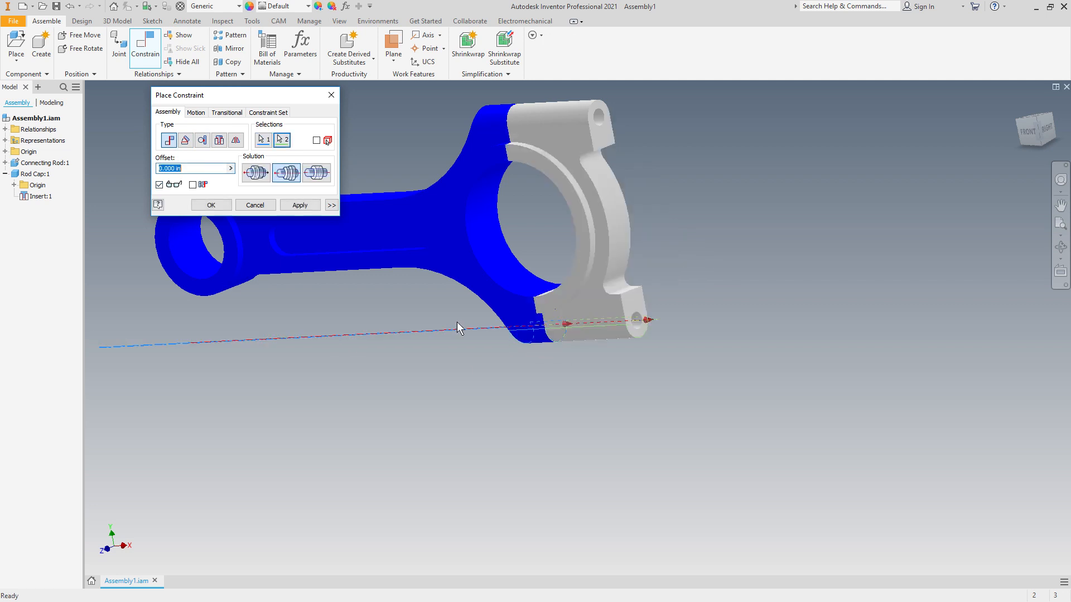
{"action": "left_click", "coordinate": [300, 205]}
{"action": "left_click", "coordinate": [253, 206]}
Step: Set the upper Insert constraint's offset to 0.5 in with the lower axis mate in place
{"action": "left_click", "coordinate": [39, 207]}
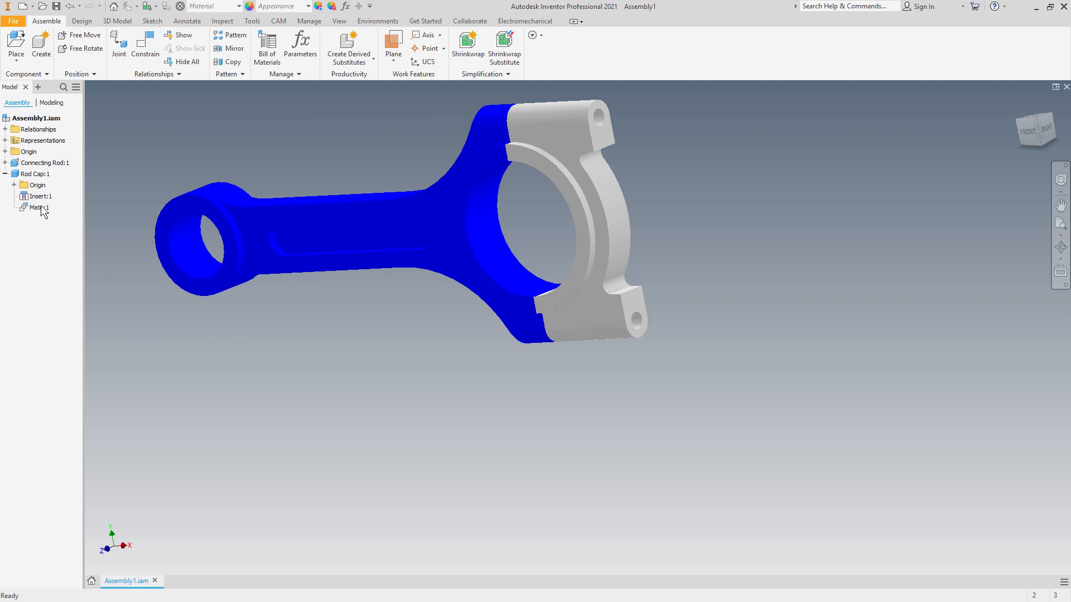
{"action": "double_click", "coordinate": [40, 207]}
{"action": "type", "text": "0.5"}
{"action": "key", "text": "Return"}
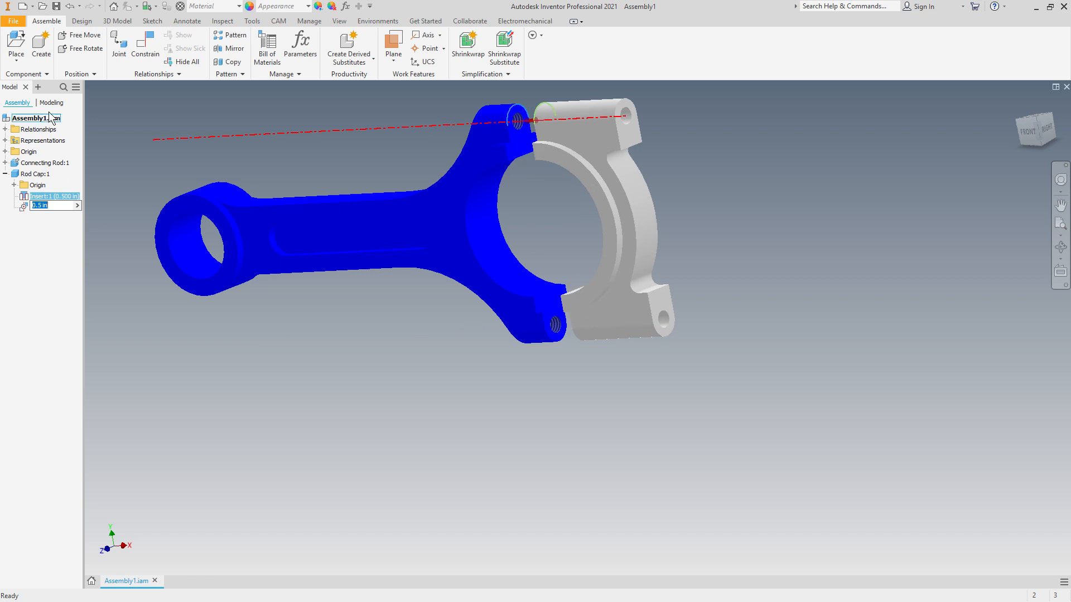
{"action": "left_click", "coordinate": [125, 147]}
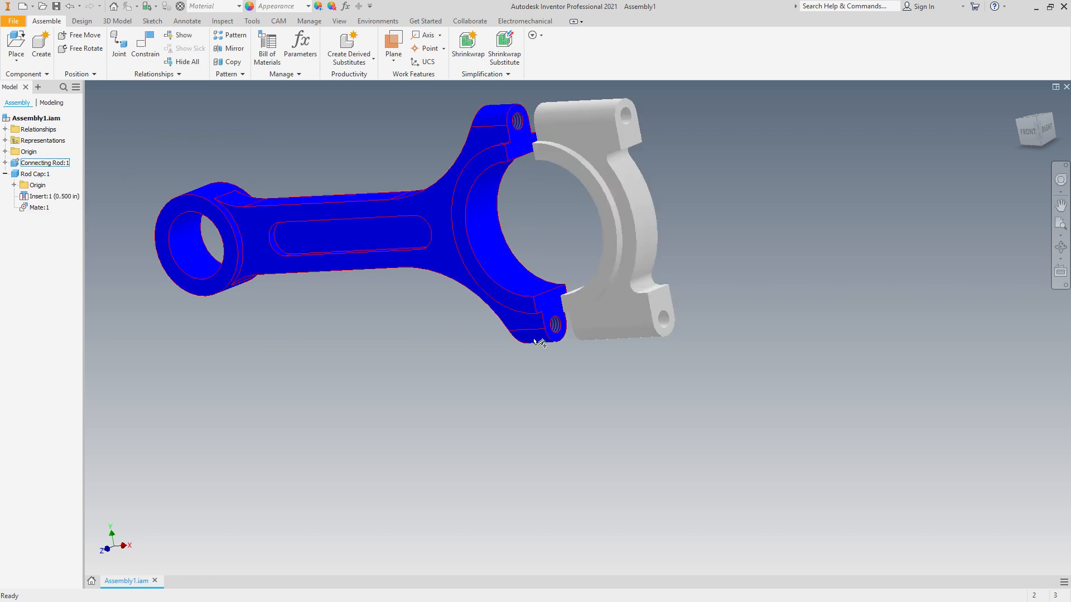
Step: Inspect the lower axis mate's offset and set the upper Insert constraint's offset to 0
{"action": "left_click", "coordinate": [39, 208]}
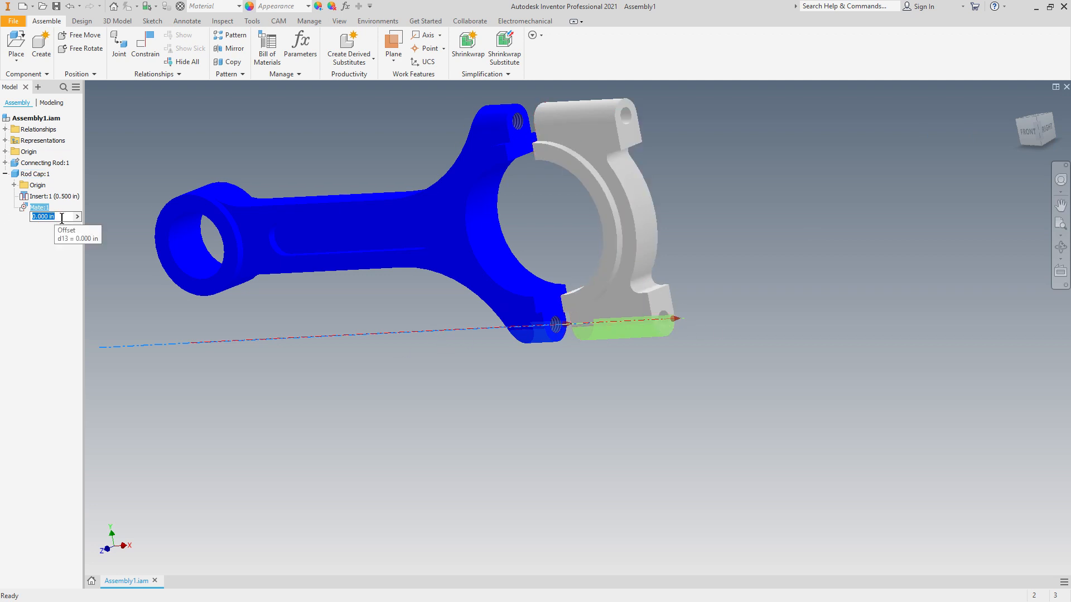
{"action": "left_click", "coordinate": [53, 196]}
{"action": "type", "text": "0"}
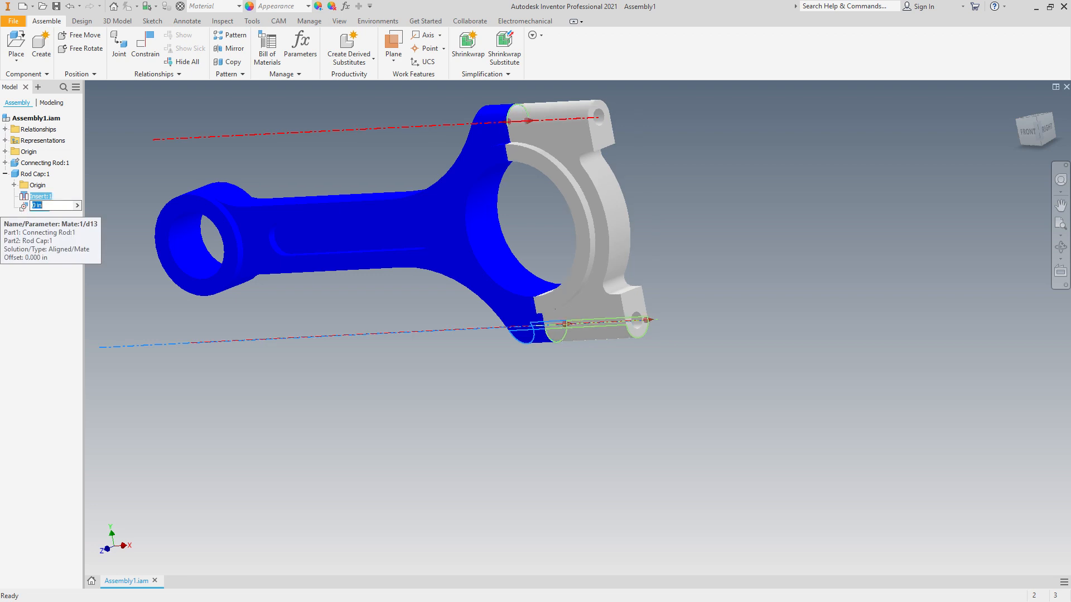
{"action": "key", "text": "Return"}
{"action": "left_click", "coordinate": [570, 269]}
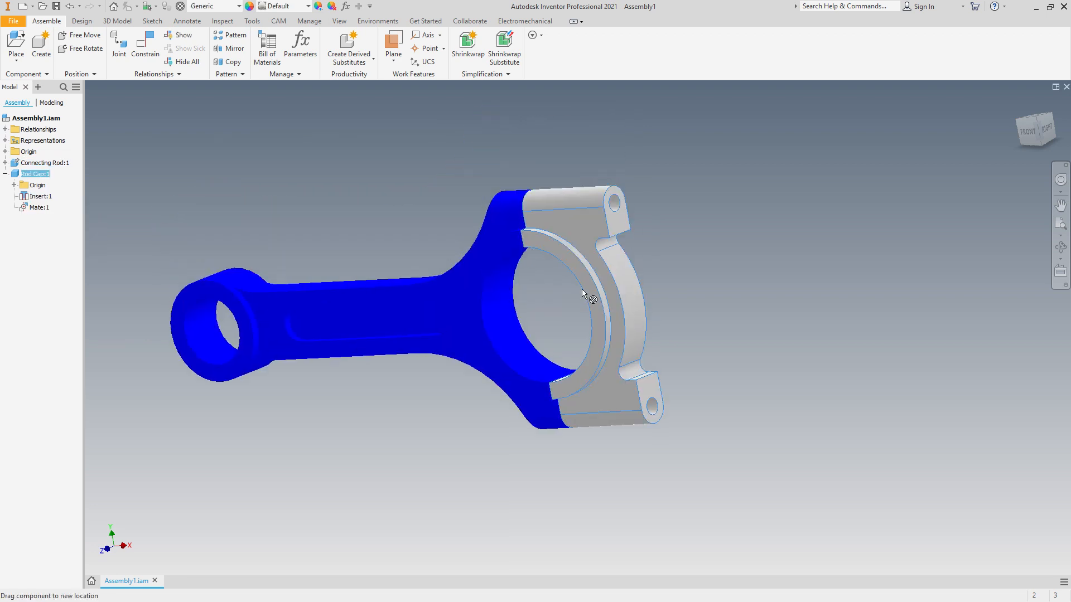
Step: Start placing another assembly constraint and reposition its dialog
{"action": "left_click", "coordinate": [142, 49]}
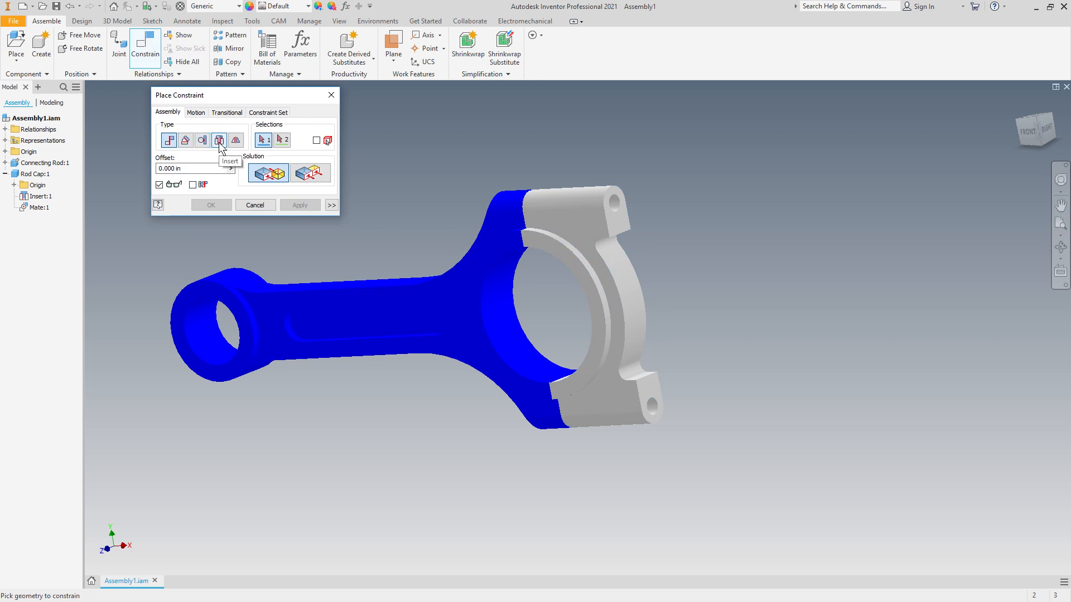
{"action": "left_click_drag", "start_coordinate": [246, 92], "coordinate": [265, 95]}
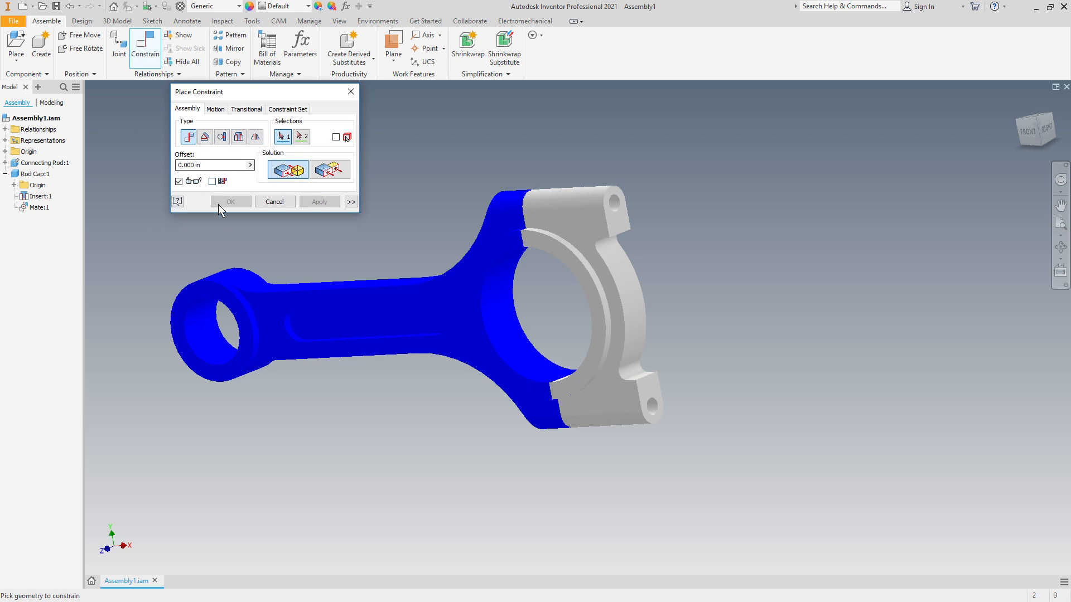